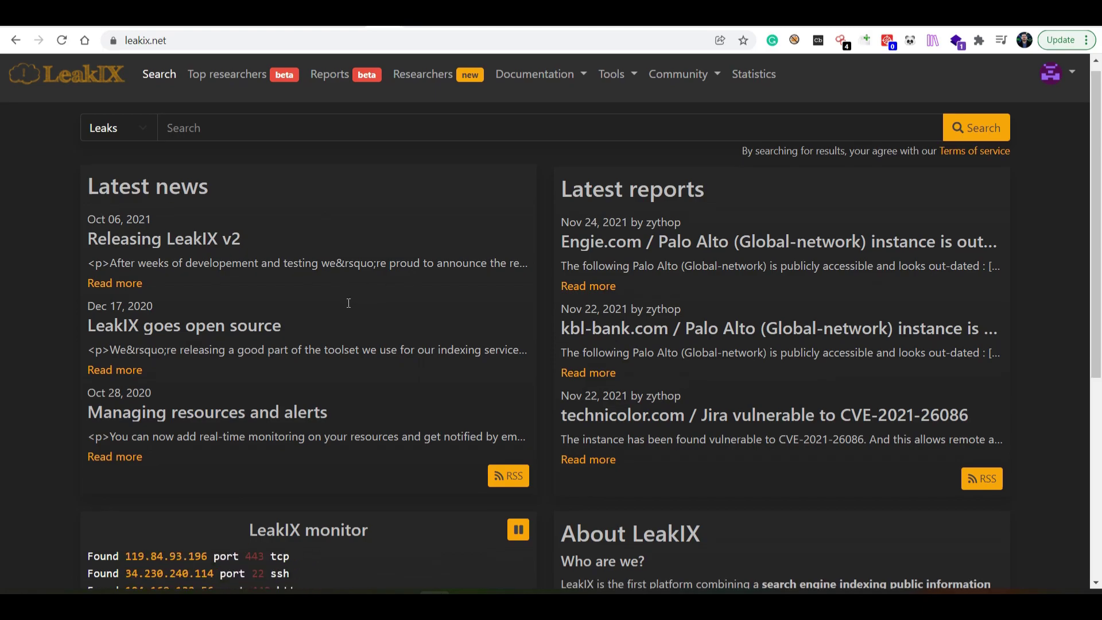
# Scroll over the LeakIX home page, then focus the leak search box and dismiss its suggestions.
pyautogui.scroll(-4, 346, 302)
pyautogui.scroll(4, 350, 296)
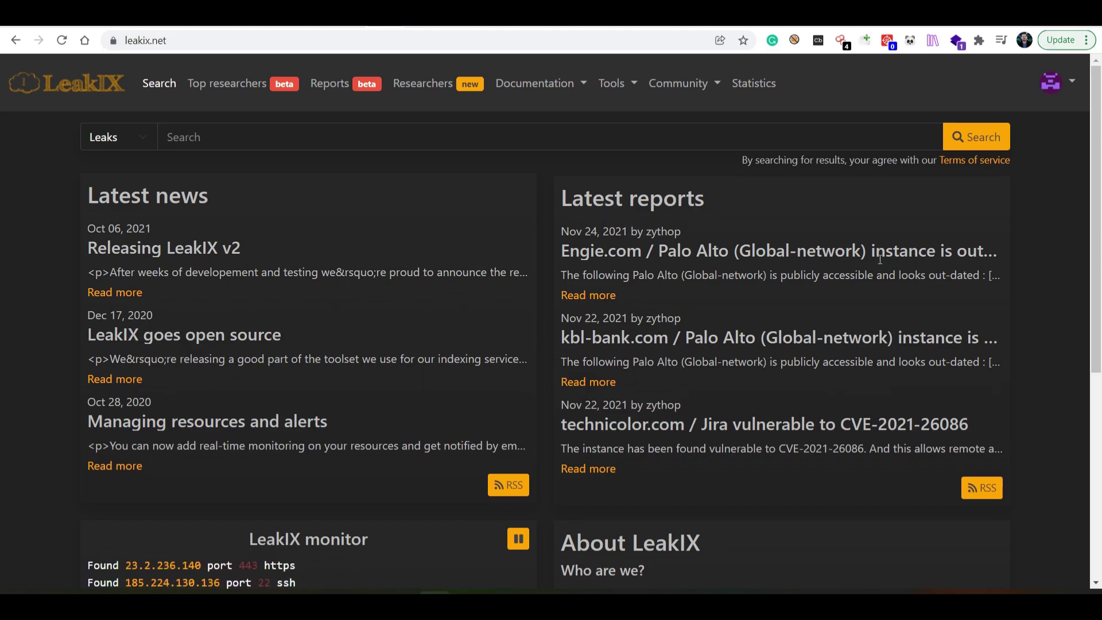
pyautogui.scroll(-6, 876, 261)
pyautogui.scroll(6, 861, 261)
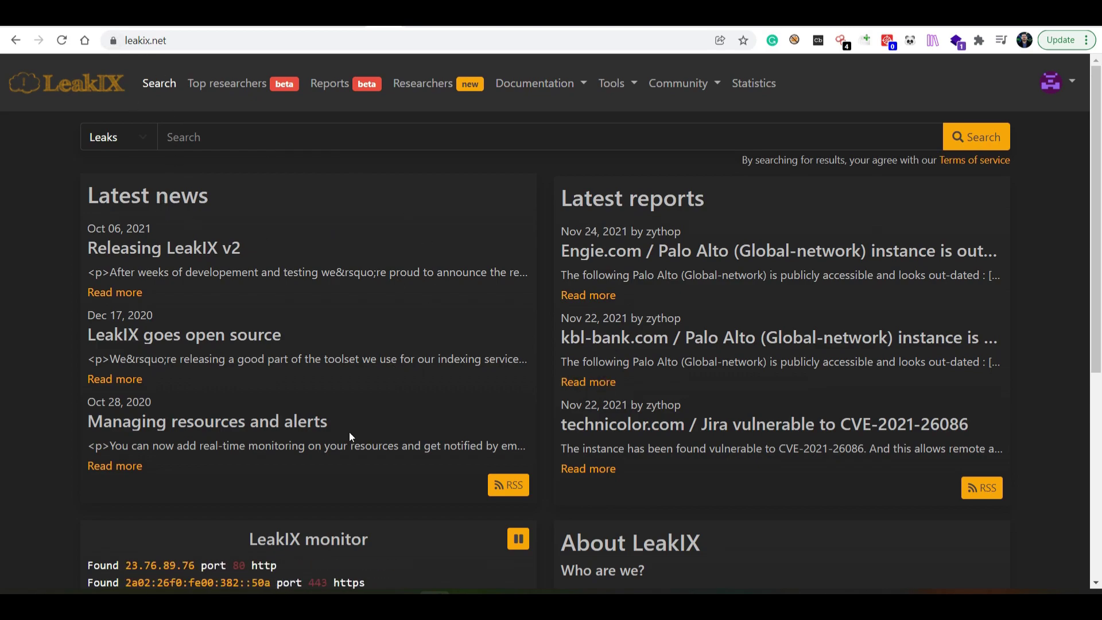
pyautogui.scroll(-3, 349, 431)
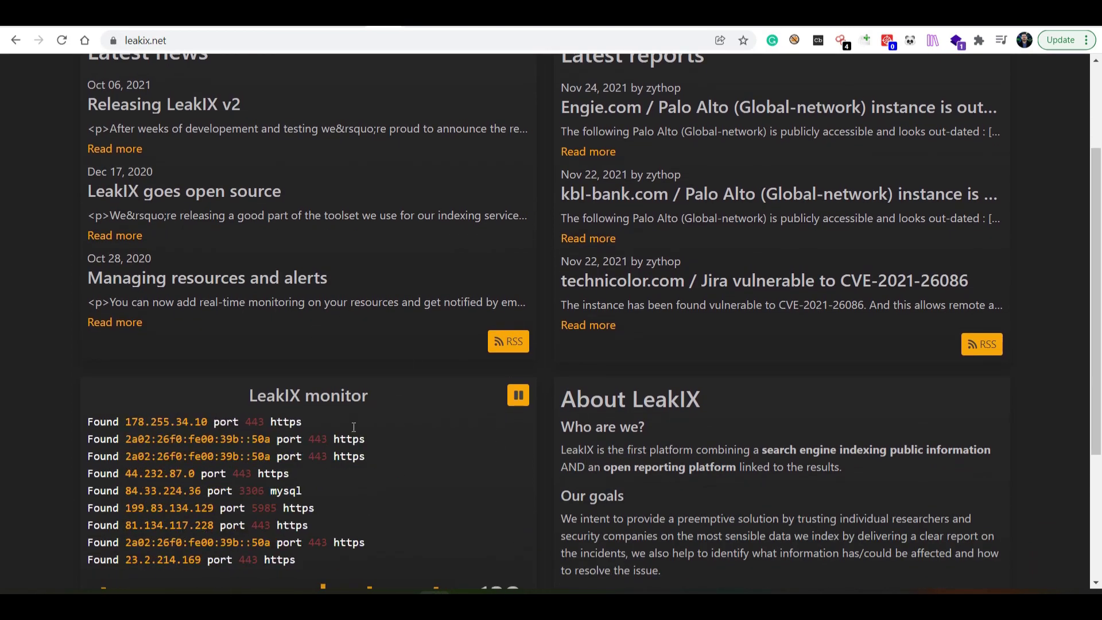
pyautogui.scroll(-4, 27, 412)
pyautogui.scroll(3, 258, 288)
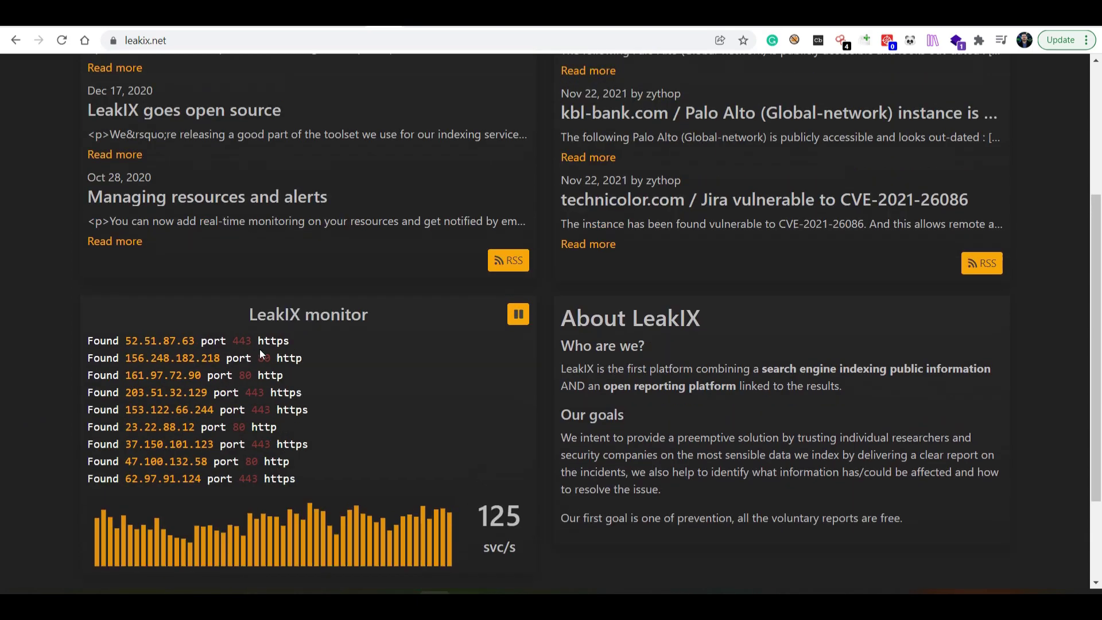
pyautogui.scroll(1, 129, 382)
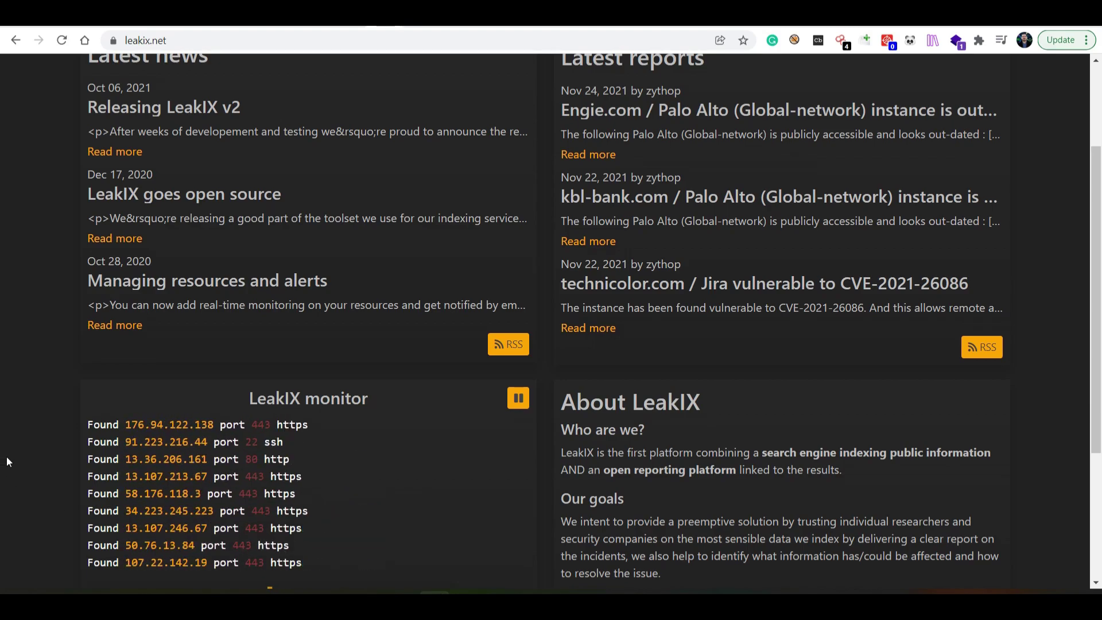
pyautogui.scroll(-3, 12, 359)
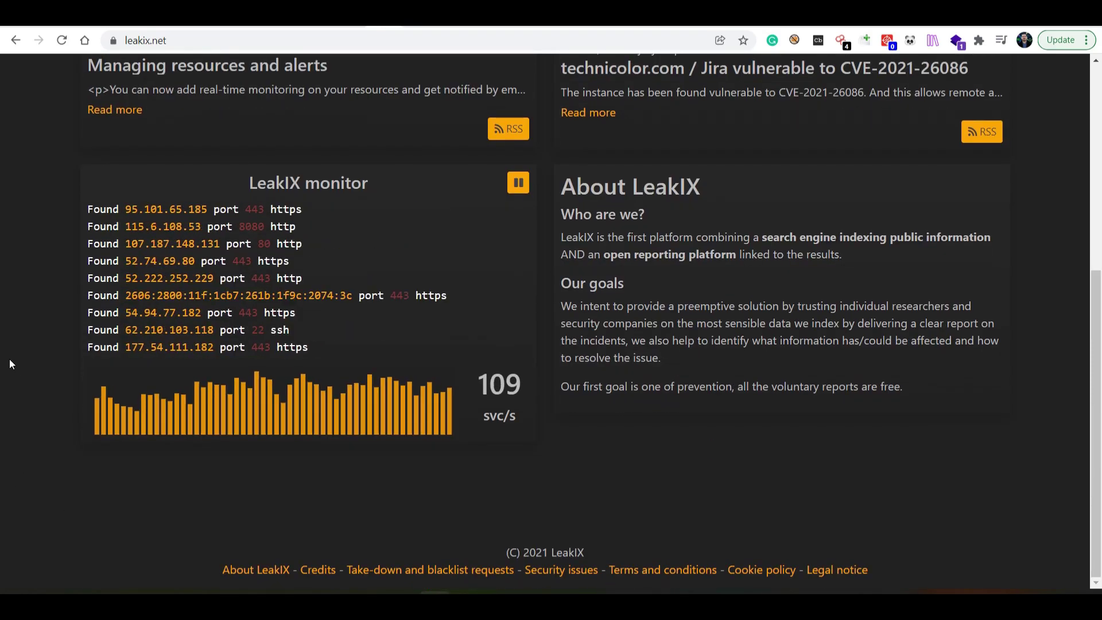
pyautogui.scroll(2, 10, 359)
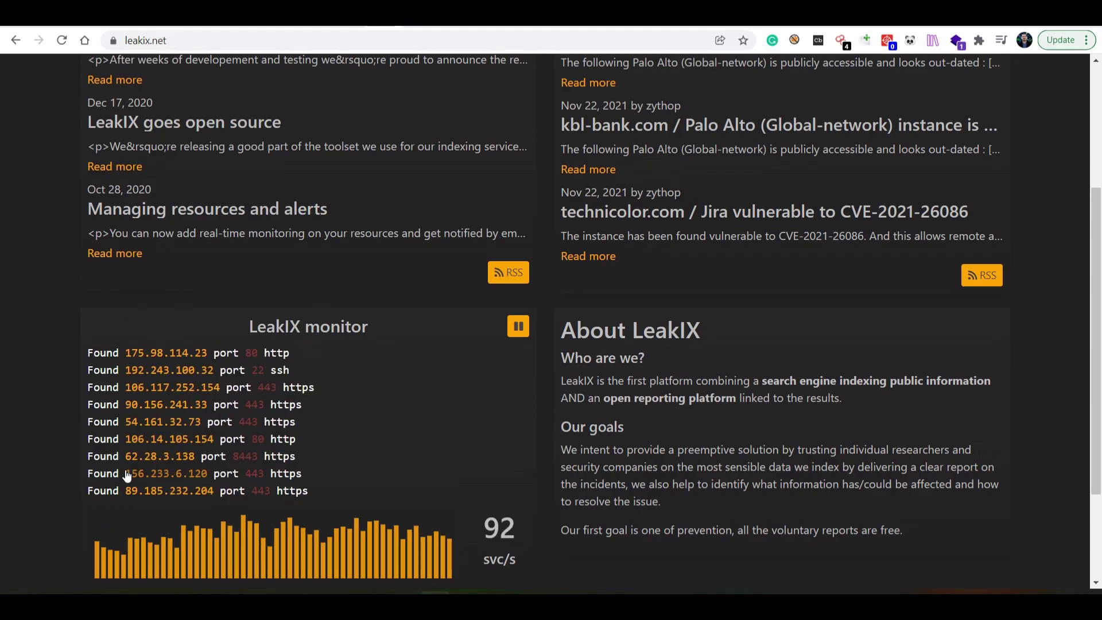
pyautogui.scroll(-3, 32, 343)
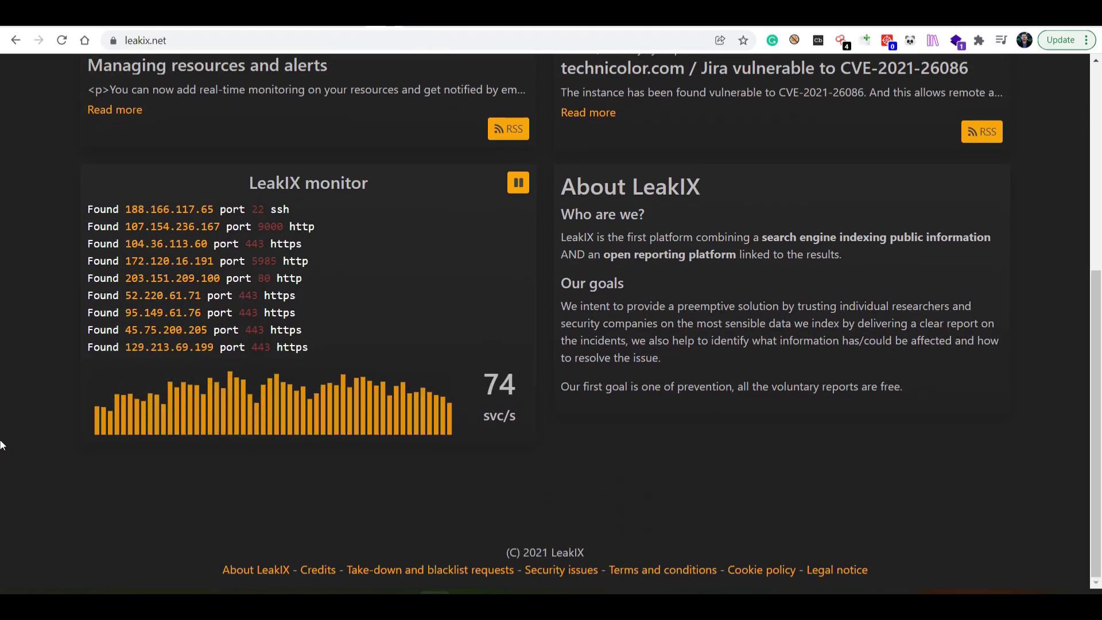
pyautogui.scroll(6, 2, 442)
pyautogui.click(206, 136)
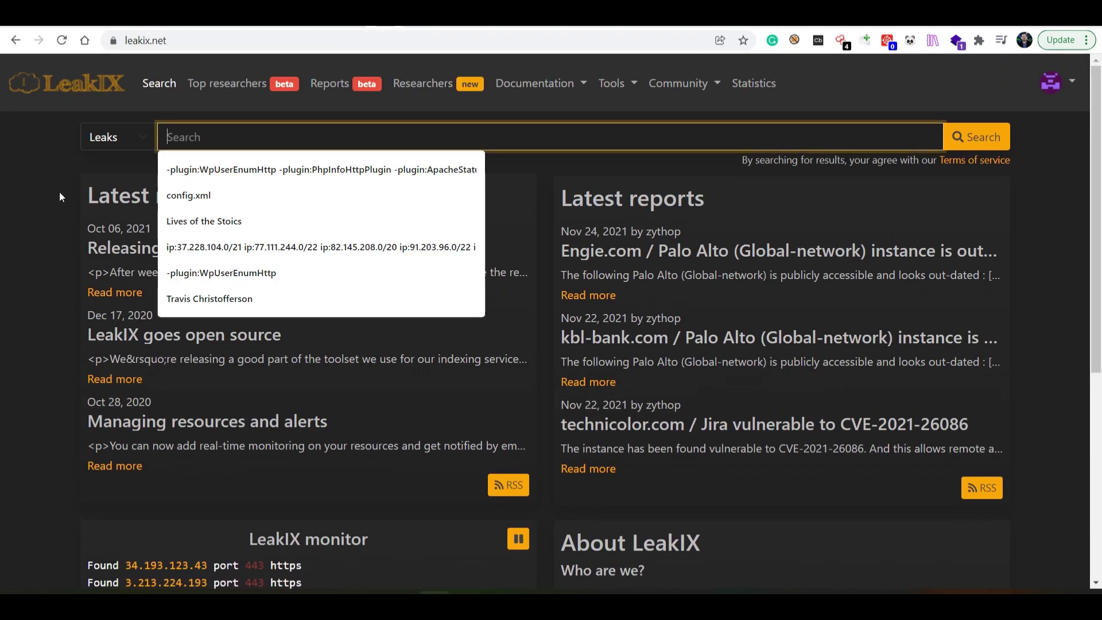
pyautogui.click(244, 173)
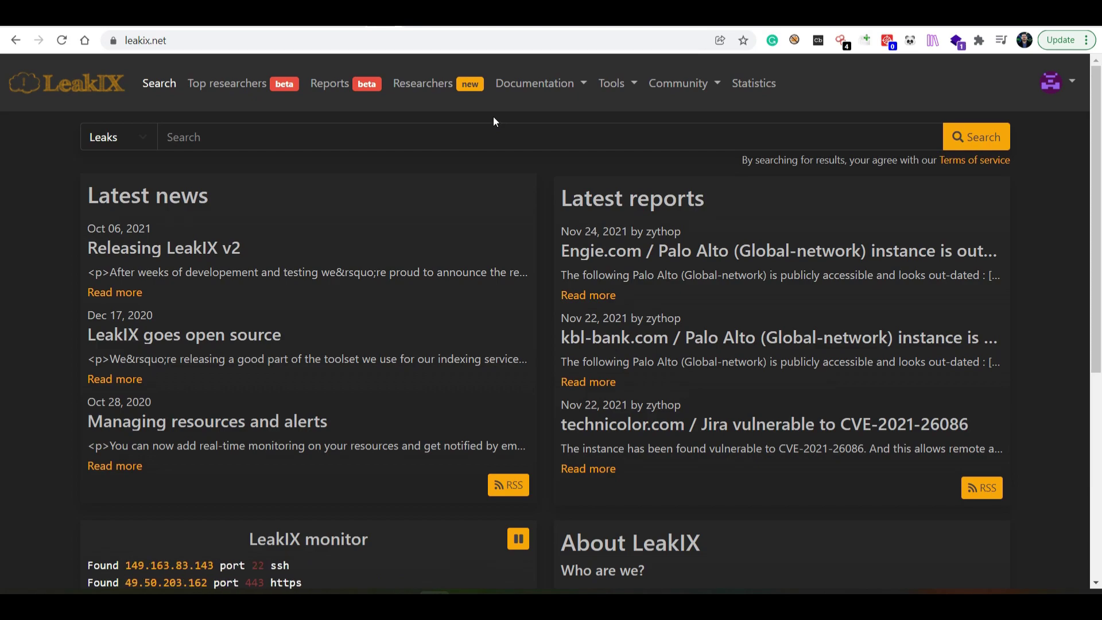
# Open the Search syntax documentation page from the Documentation menu and skim it.
pyautogui.click(534, 84)
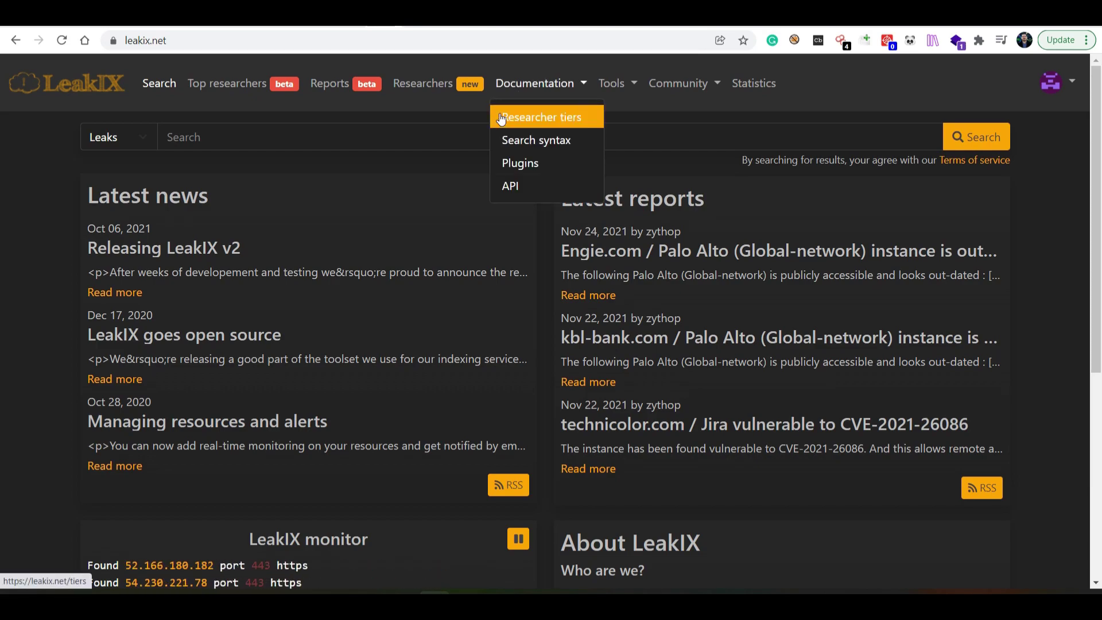
pyautogui.click(534, 141)
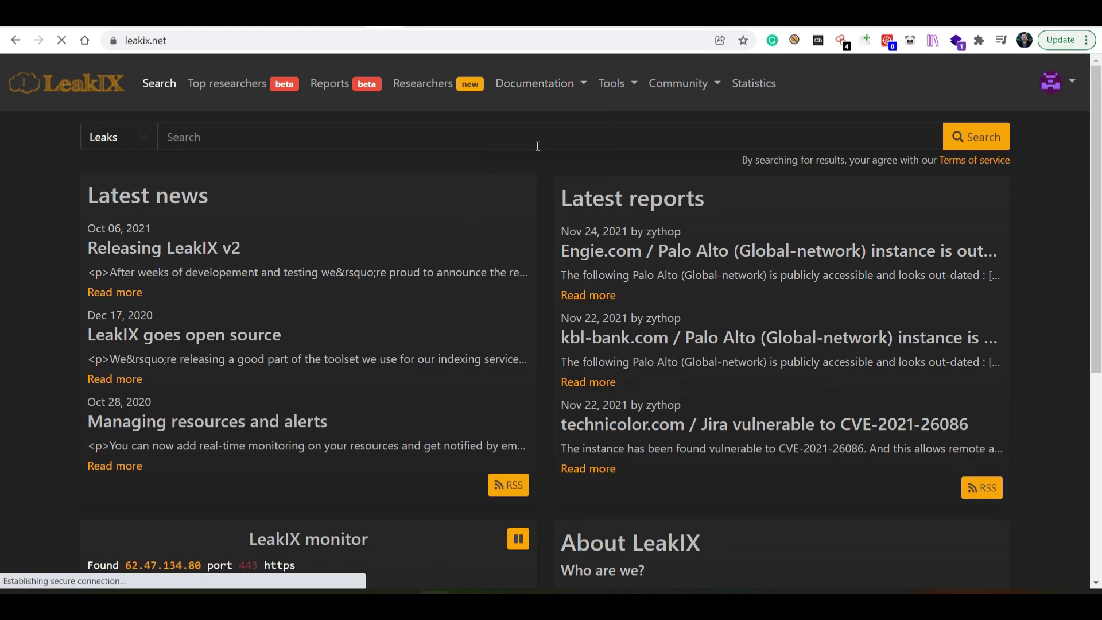
pyautogui.scroll(-6, 436, 203)
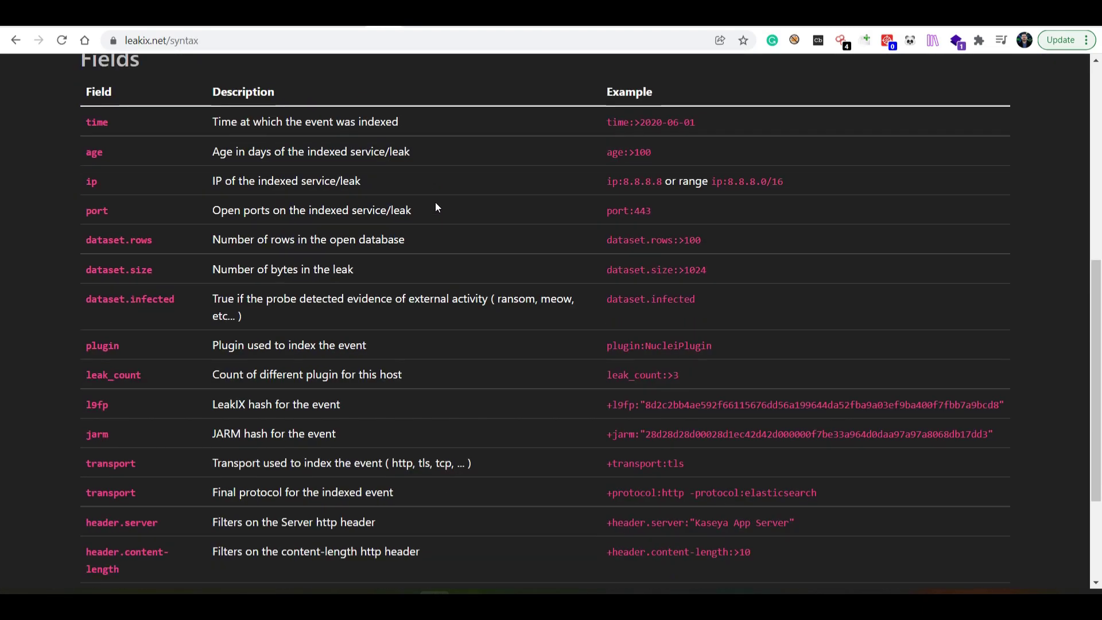
pyautogui.scroll(7, 435, 207)
# Return to the LeakIX home page, keeping Leaks rather than Services as the search type.
pyautogui.click(16, 40)
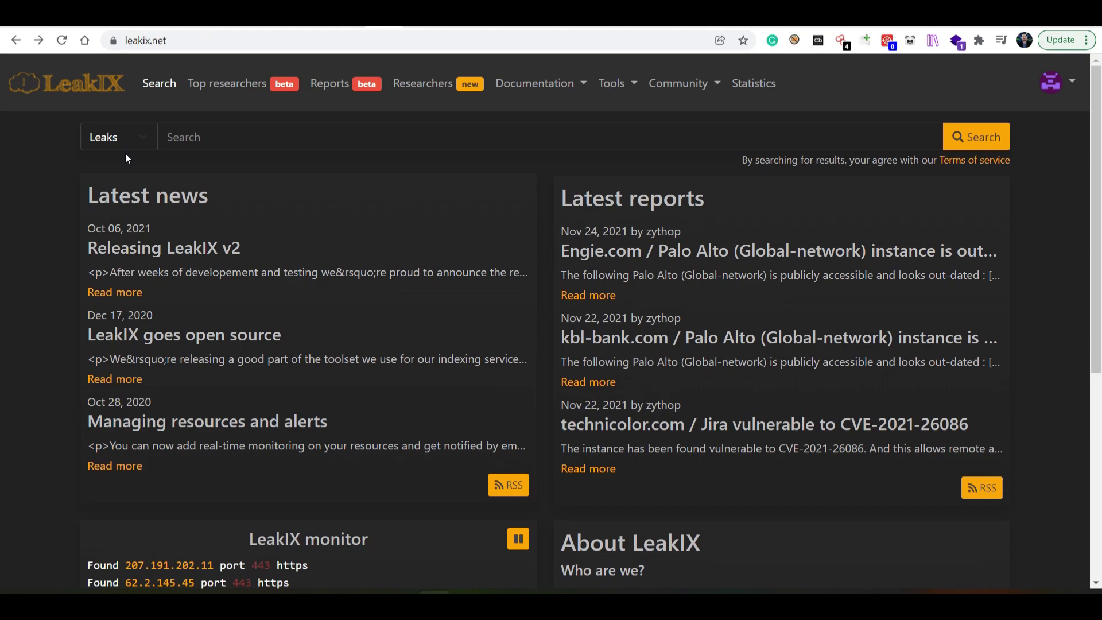
pyautogui.click(126, 140)
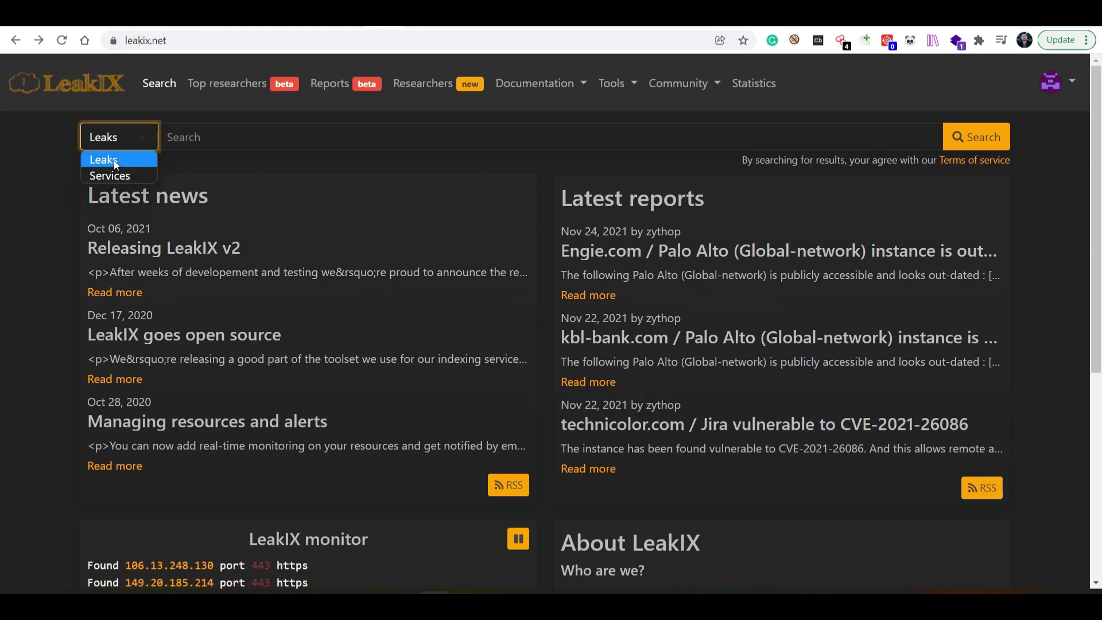
pyautogui.click(57, 178)
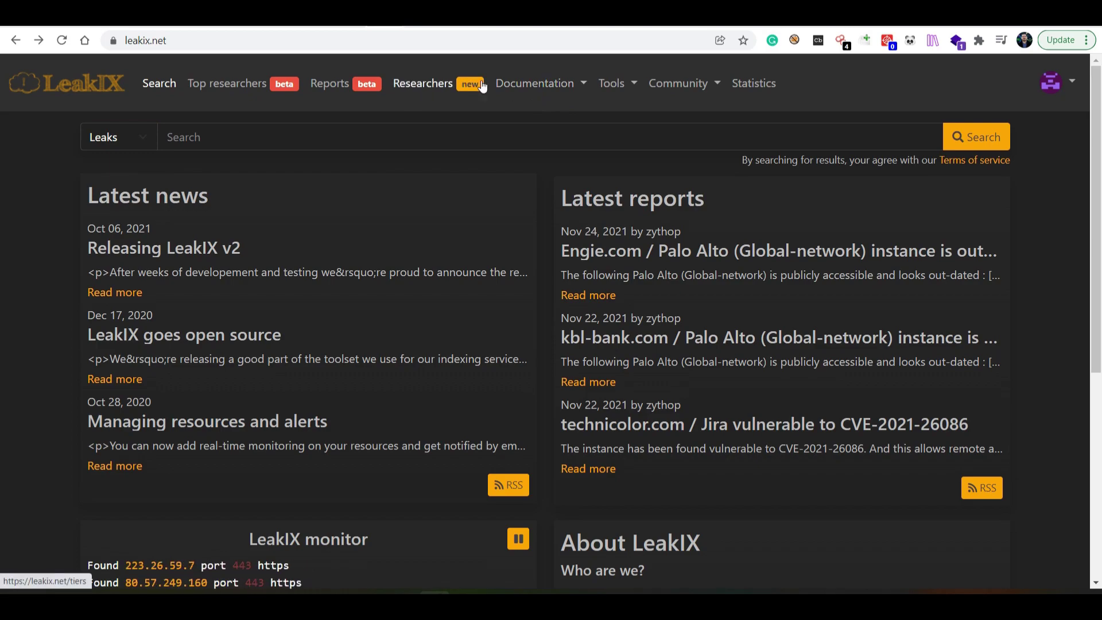
# Open the Documentation list of currently running plugins and scroll through it.
pyautogui.click(539, 91)
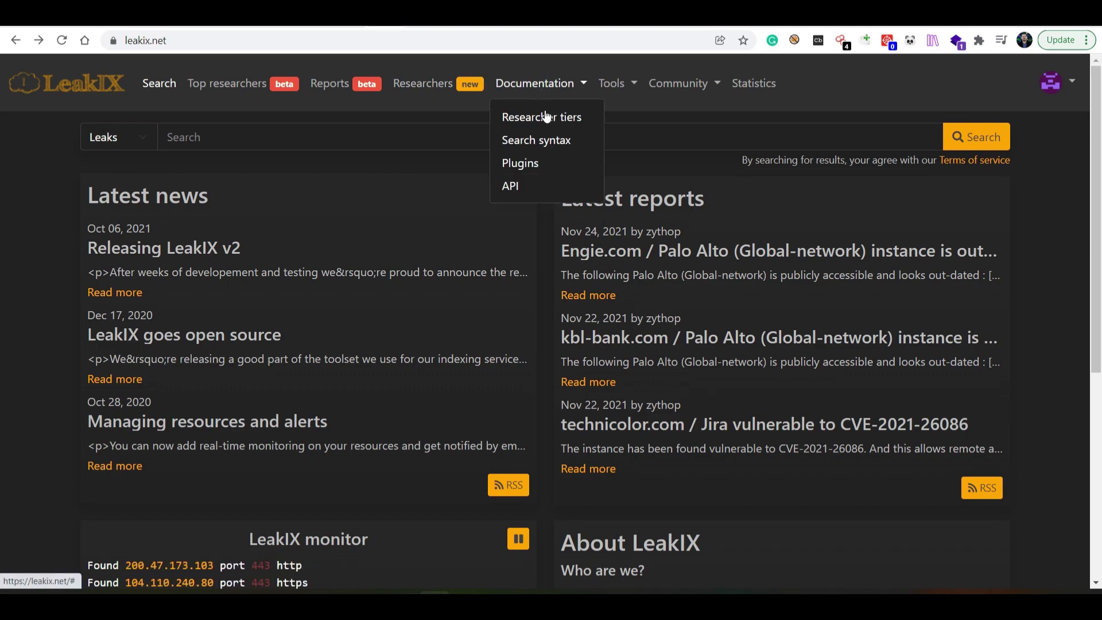
pyautogui.click(528, 168)
pyautogui.scroll(-2, 219, 353)
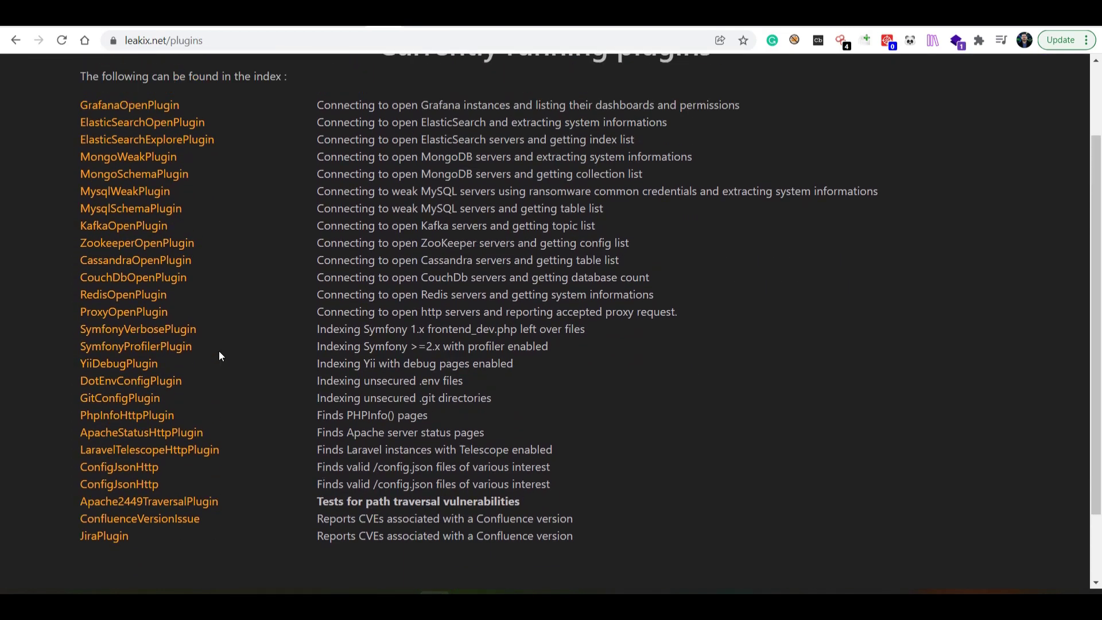
pyautogui.scroll(1, 218, 350)
pyautogui.scroll(-1, 214, 331)
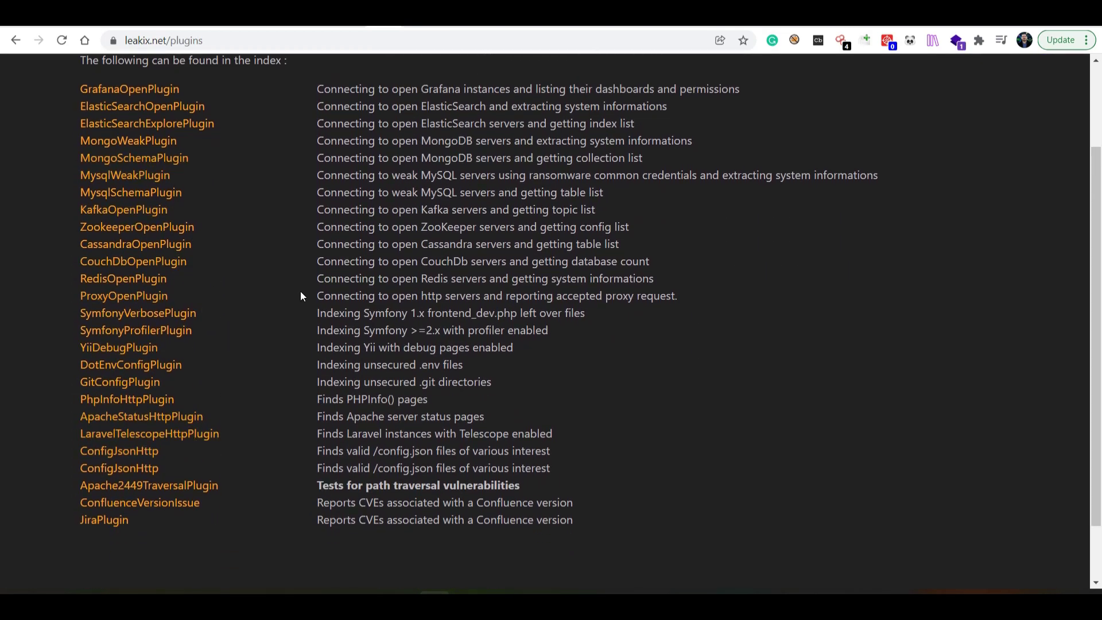
pyautogui.scroll(2, 277, 282)
pyautogui.scroll(-1, 264, 274)
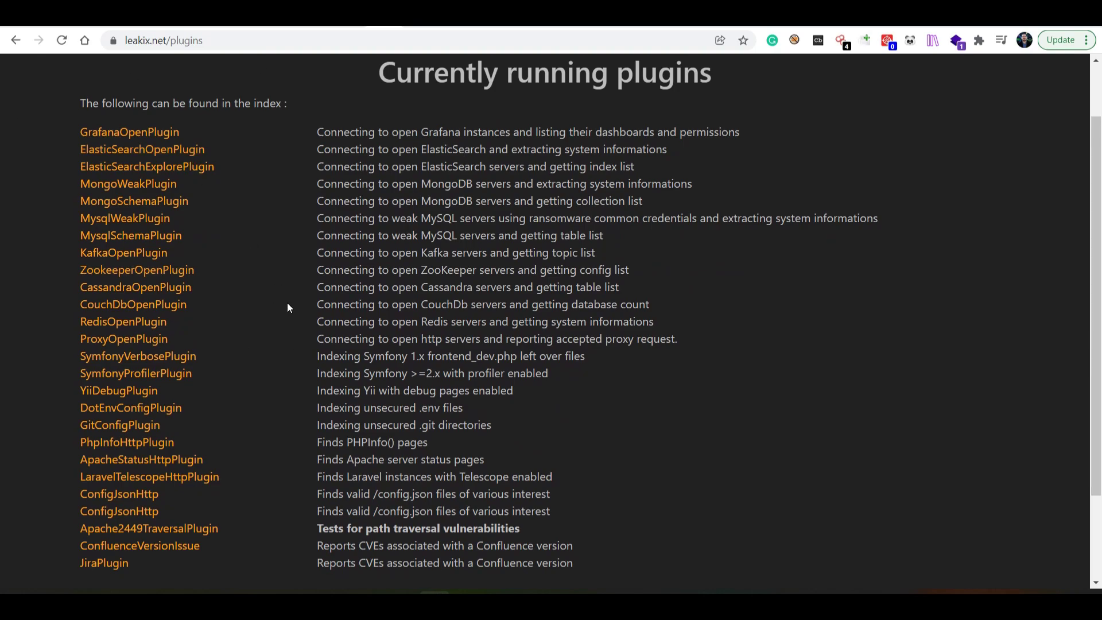
# Go back to the home page with Leaks still chosen as the search category.
pyautogui.click(13, 41)
pyautogui.click(125, 136)
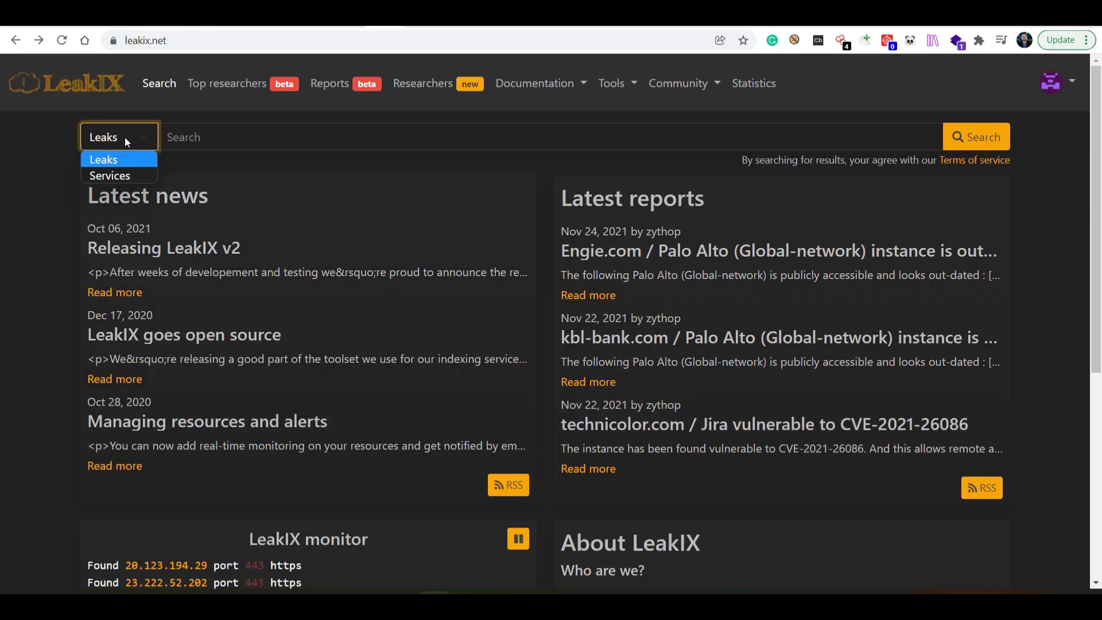
pyautogui.click(53, 177)
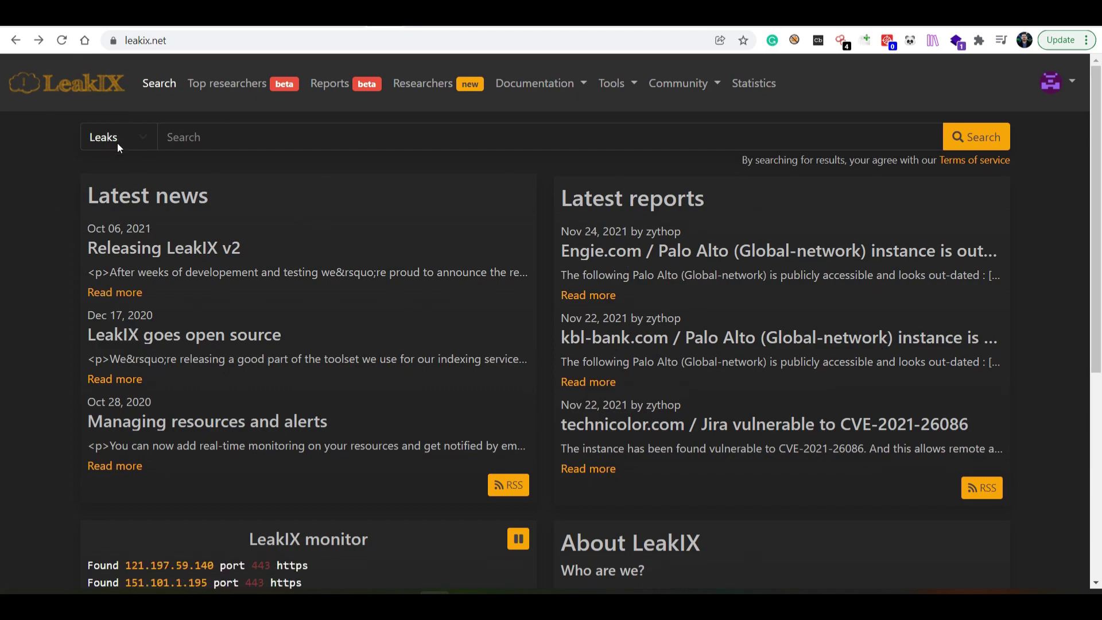
pyautogui.scroll(-3, 12, 227)
pyautogui.scroll(3, 12, 227)
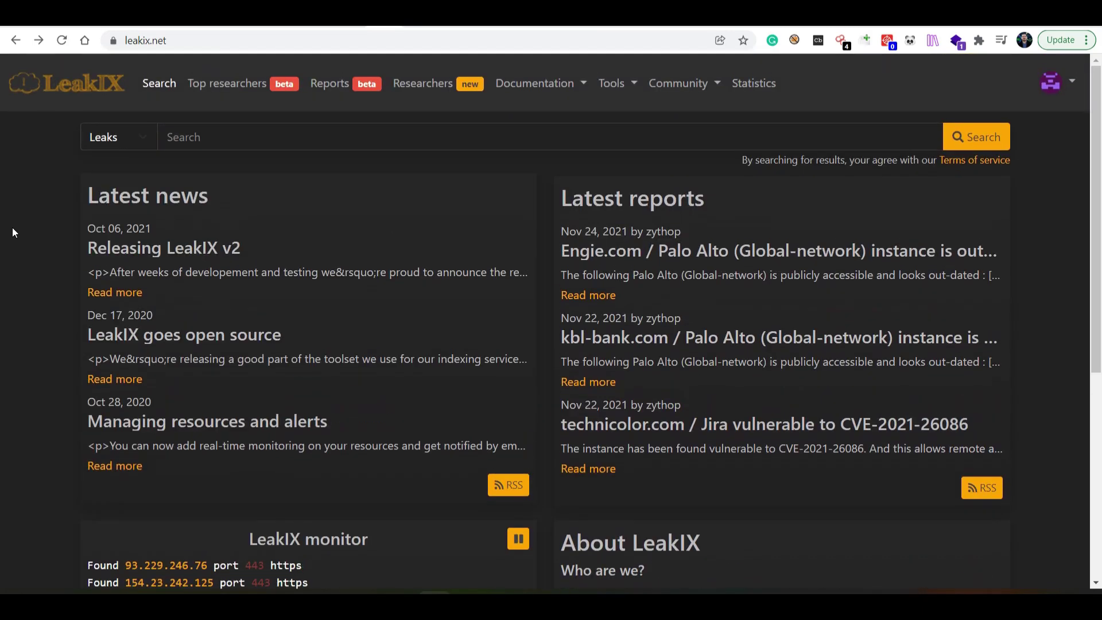
# Load the Search syntax reference and scroll through its Operators table.
pyautogui.click(505, 86)
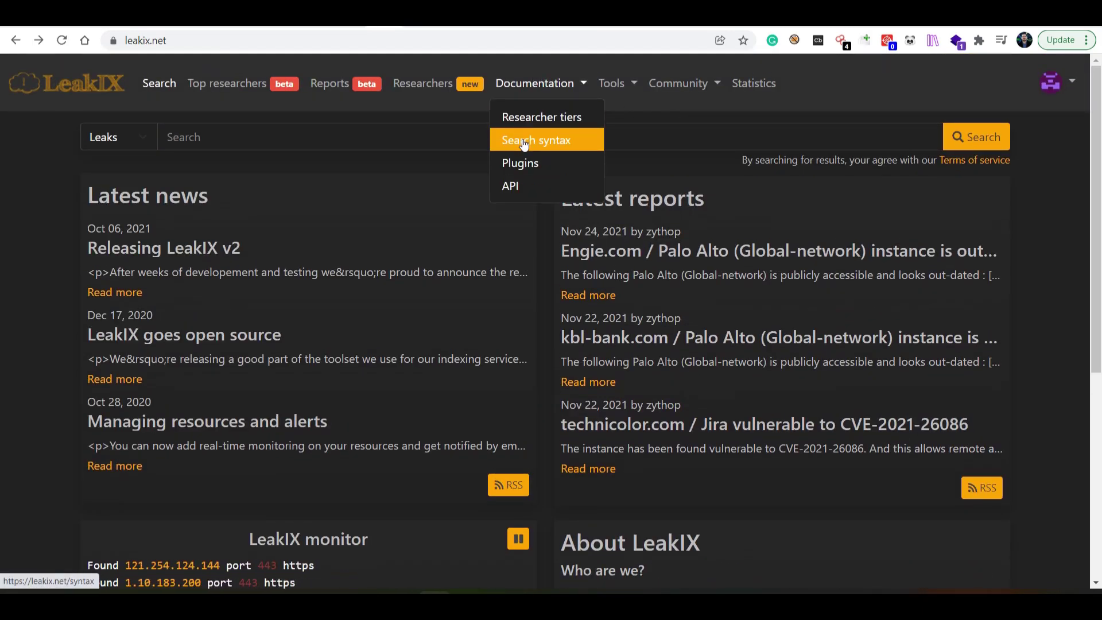
pyautogui.click(536, 137)
pyautogui.scroll(-3, 393, 287)
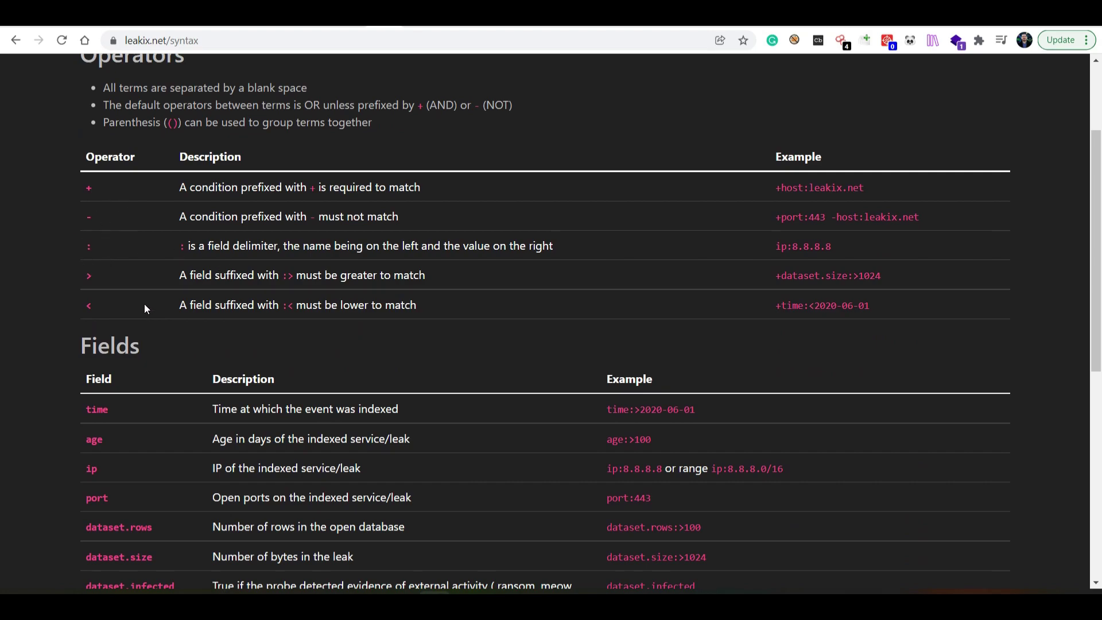
pyautogui.scroll(-5, 94, 281)
pyautogui.scroll(3, 172, 209)
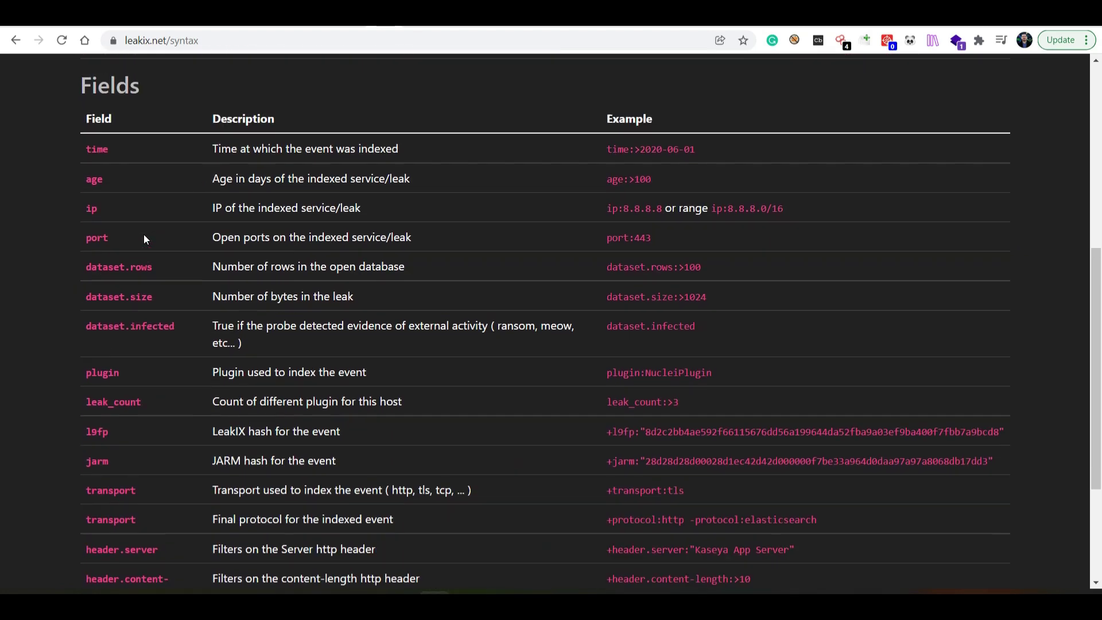
# Highlight the dataset.rows description and the plugin field in the Fields table, then scroll back up.
pyautogui.moveTo(83, 203); pyautogui.dragTo(144, 210)
pyautogui.scroll(-4, 184, 307)
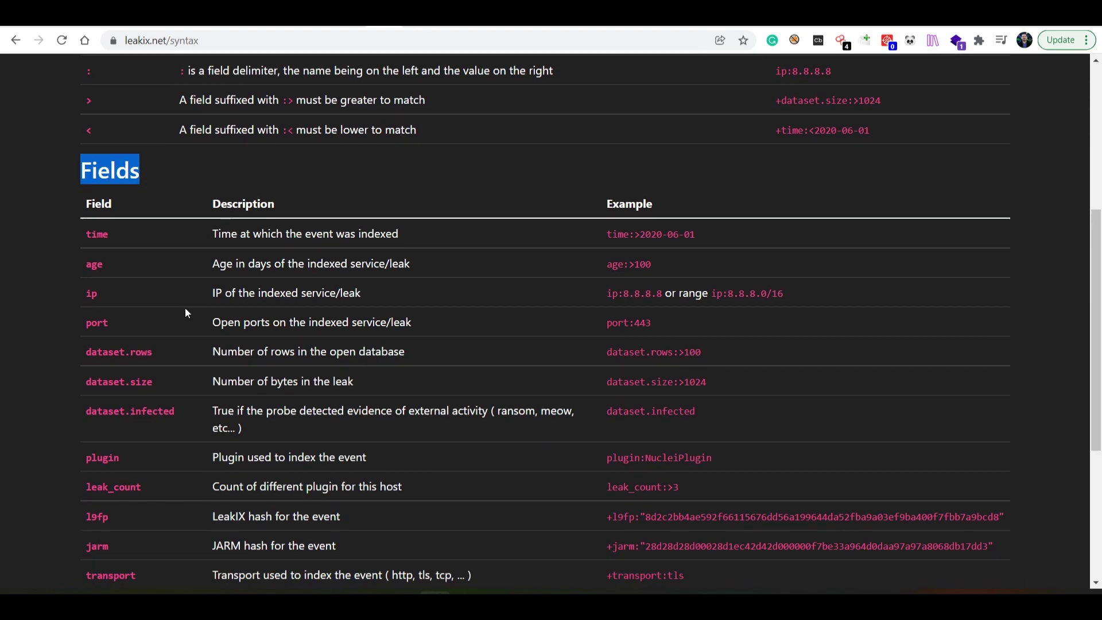
pyautogui.scroll(3, 123, 254)
pyautogui.click(124, 289)
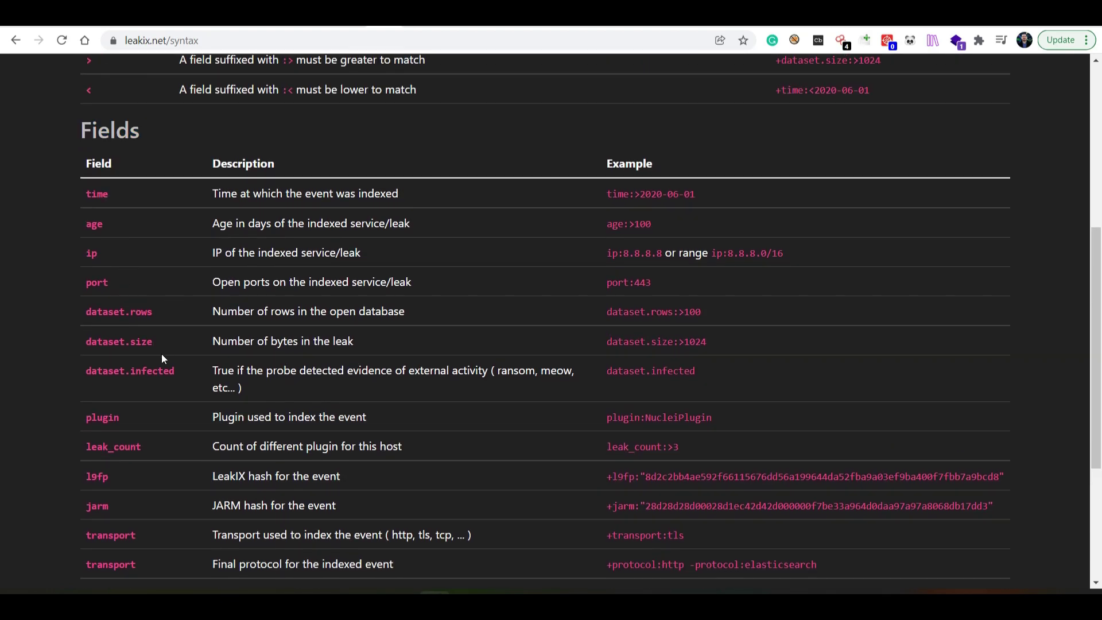
pyautogui.moveTo(114, 312); pyautogui.dragTo(405, 313)
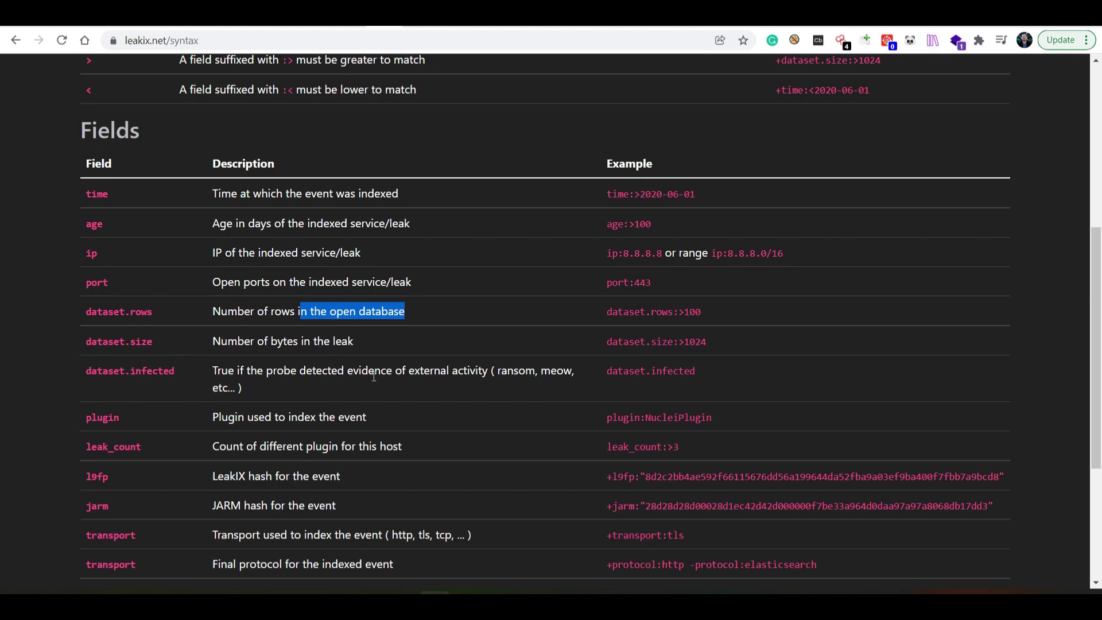
pyautogui.scroll(-4, 372, 375)
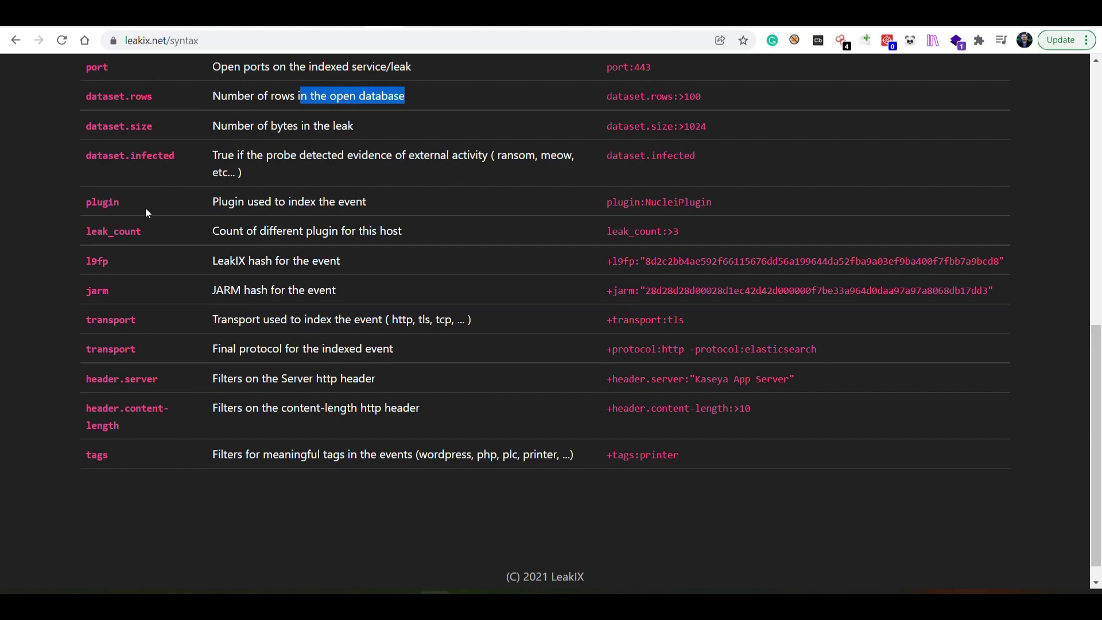
pyautogui.moveTo(118, 204); pyautogui.dragTo(87, 211)
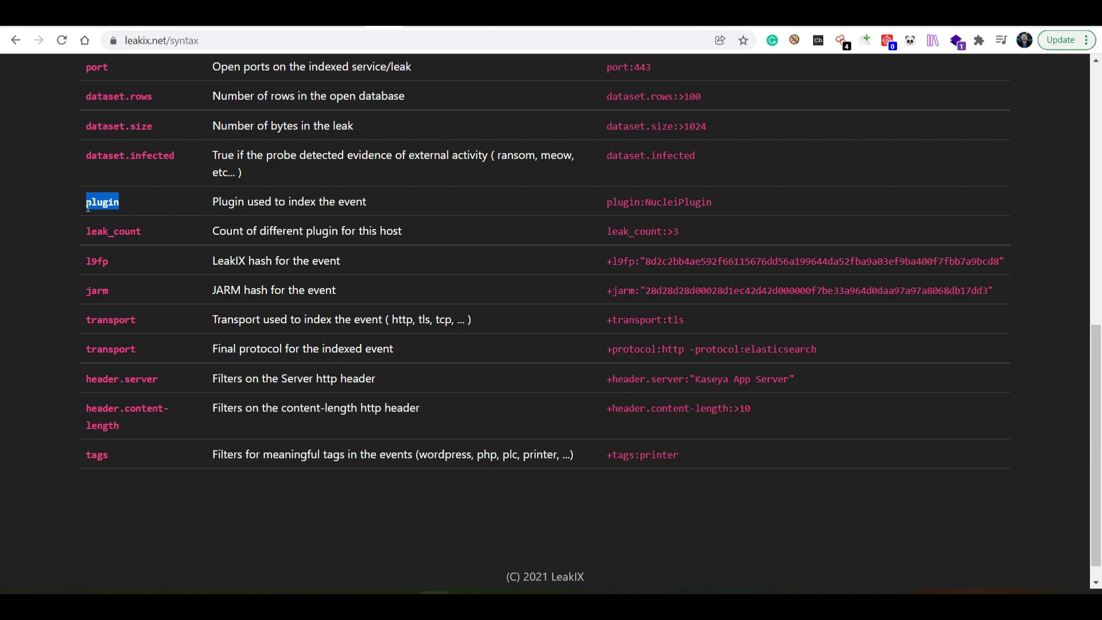
pyautogui.click(4, 281)
pyautogui.scroll(15, 192, 442)
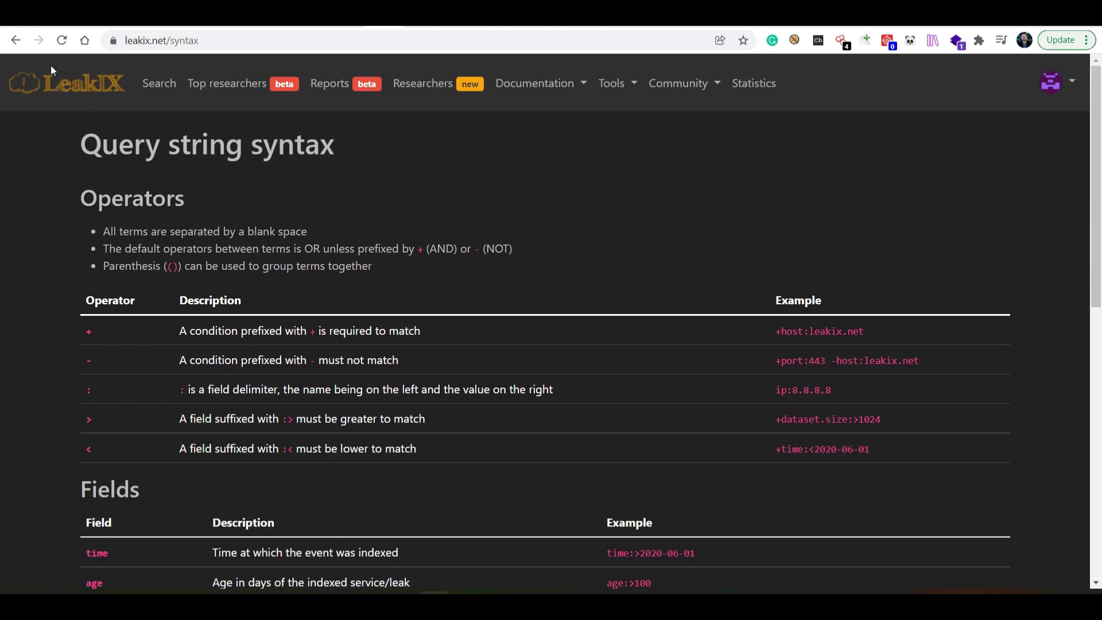
# Go back to leakix.net and focus the empty leak search box, closing the suggestions.
pyautogui.click(15, 40)
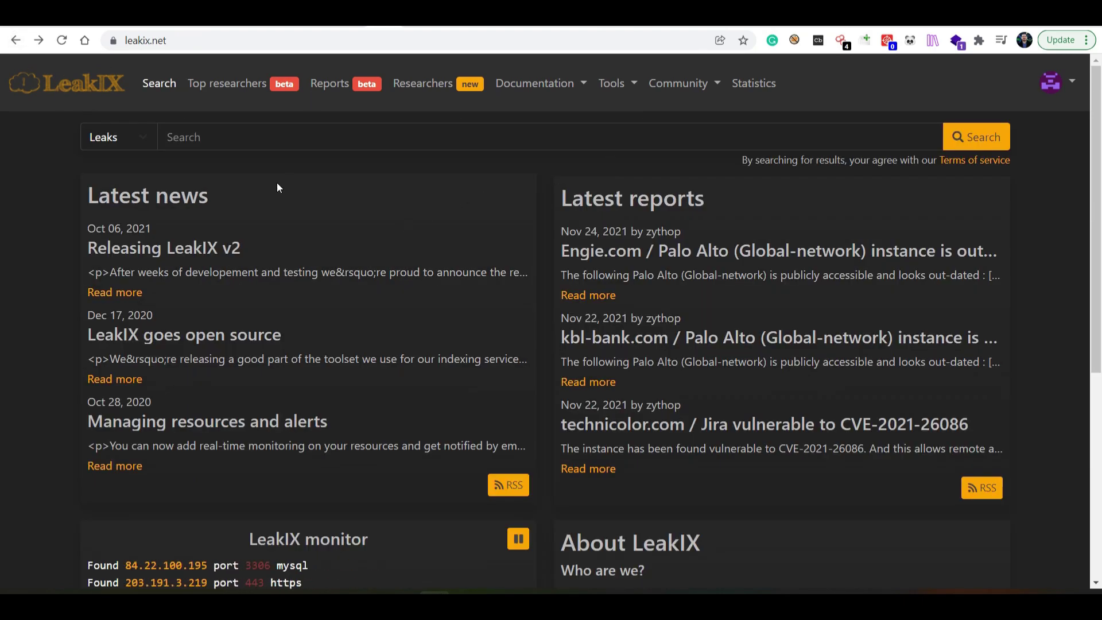
pyautogui.click(241, 136)
pyautogui.click(35, 183)
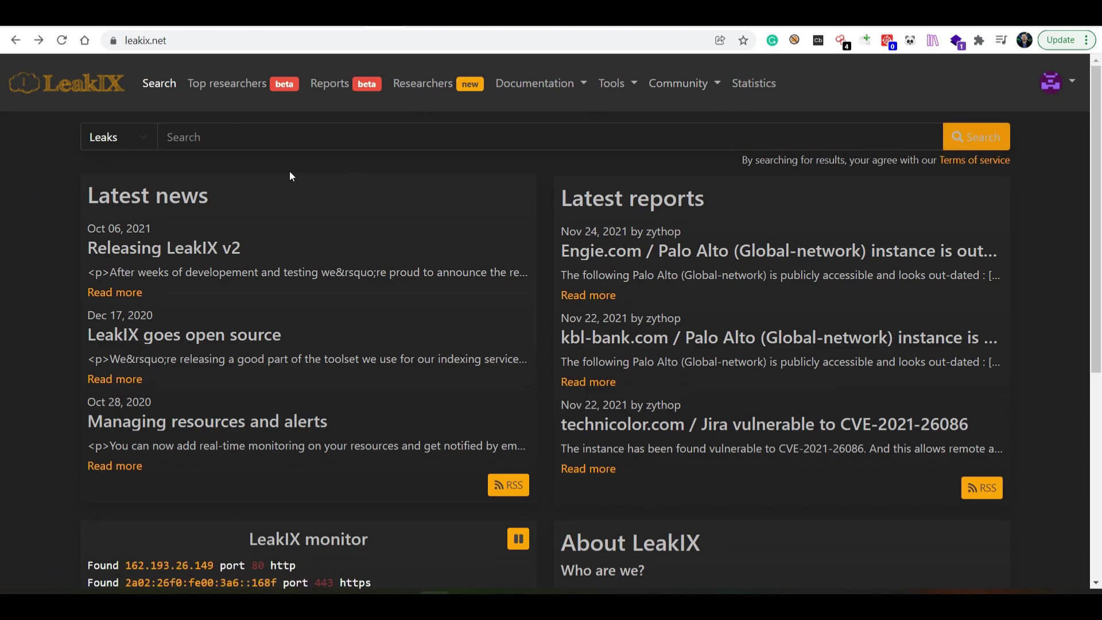
pyautogui.click(289, 137)
pyautogui.click(17, 192)
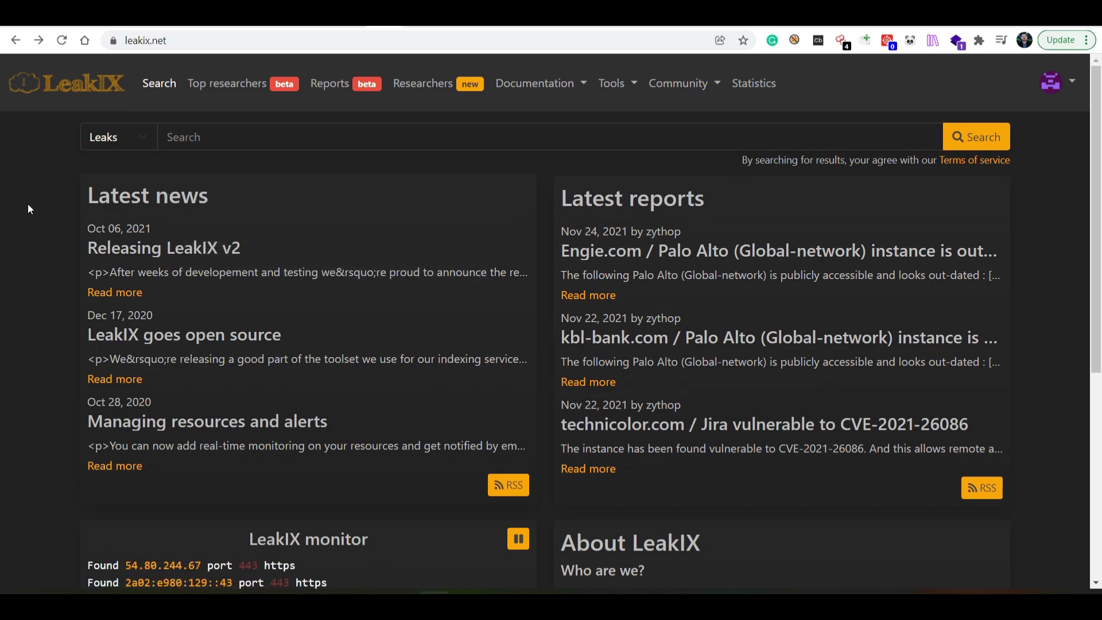
# Run the leak search with an empty query and check the 10000+ result count.
pyautogui.click(974, 150)
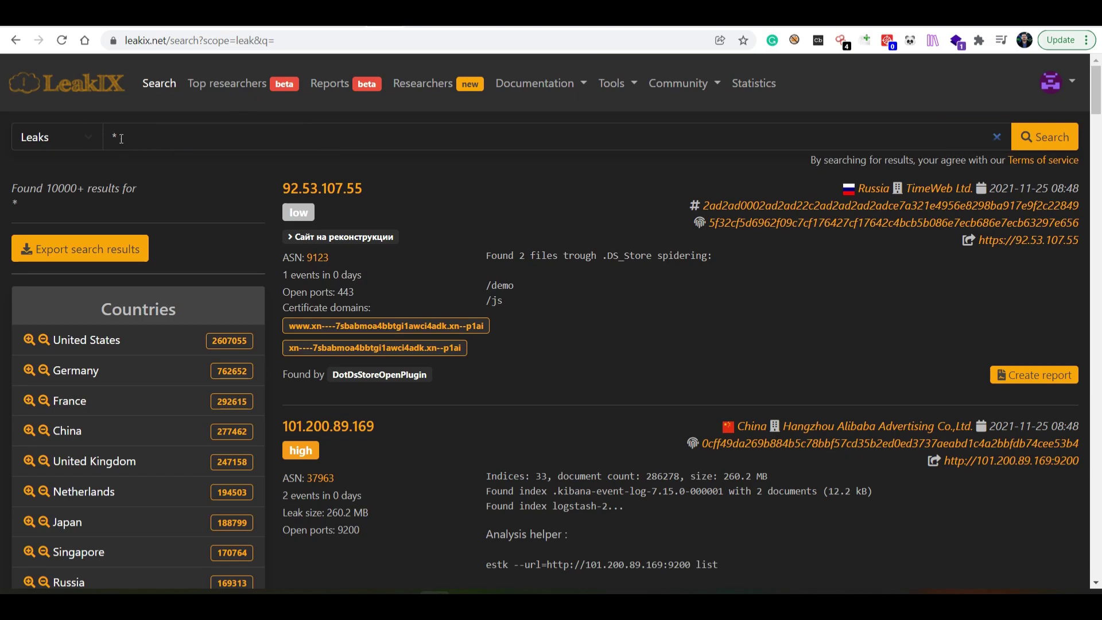
pyautogui.click(143, 134)
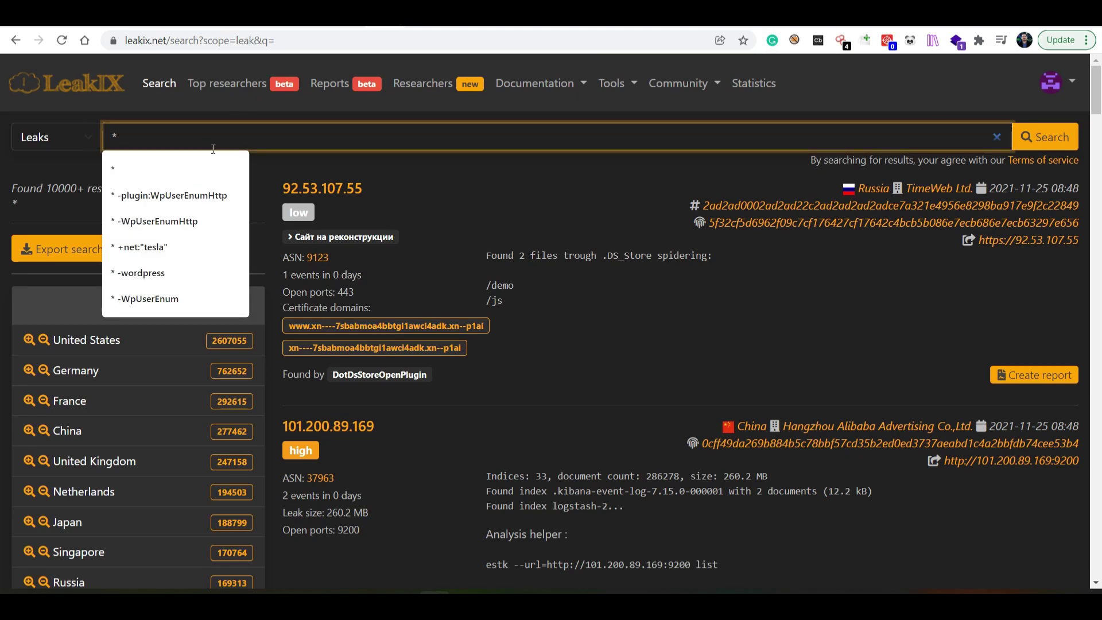
pyautogui.click(369, 155)
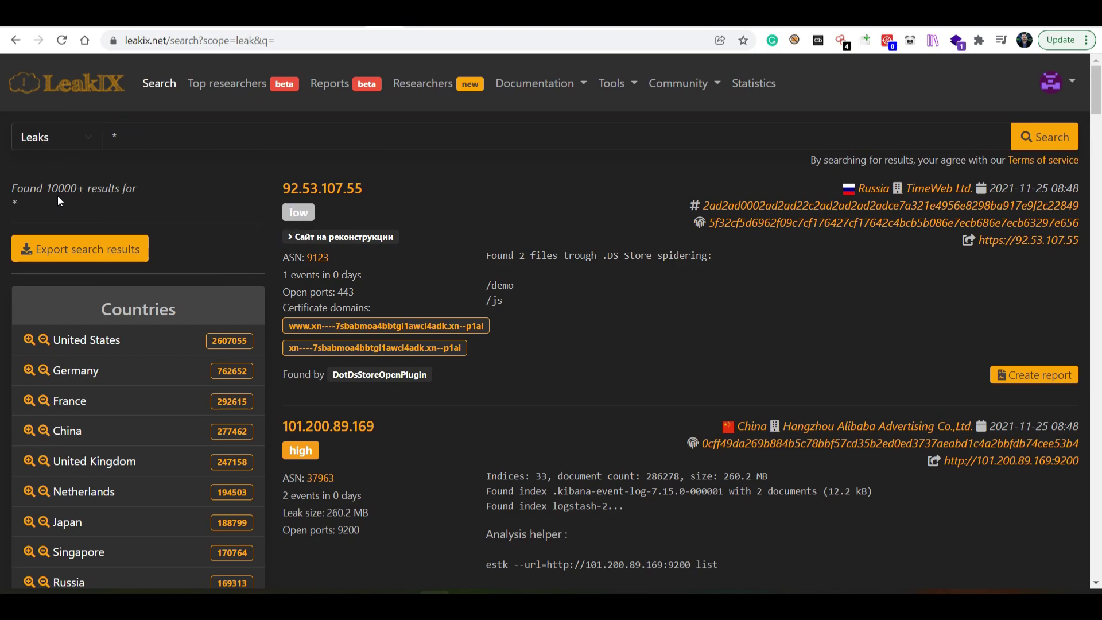
pyautogui.moveTo(58, 188); pyautogui.dragTo(84, 186)
pyautogui.click(468, 184)
pyautogui.scroll(-1, 591, 272)
pyautogui.scroll(1, 531, 232)
pyautogui.moveTo(85, 189); pyautogui.dragTo(62, 194)
pyautogui.click(593, 242)
# Scroll to the bottom of the results and go to page 9.
pyautogui.scroll(-15, 593, 242)
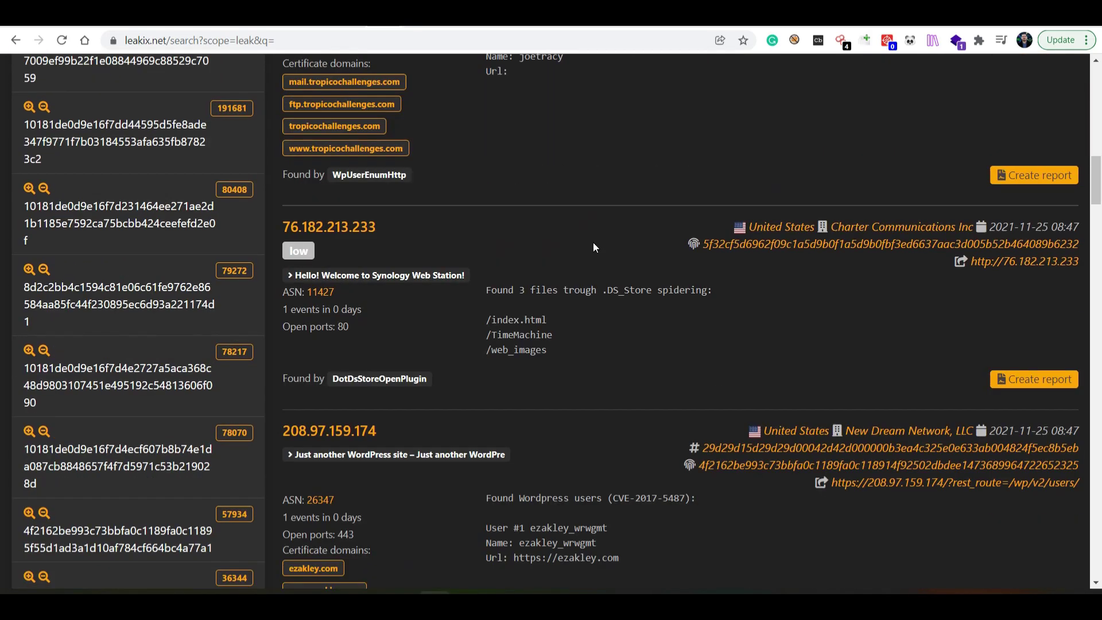
pyautogui.scroll(-20, 593, 242)
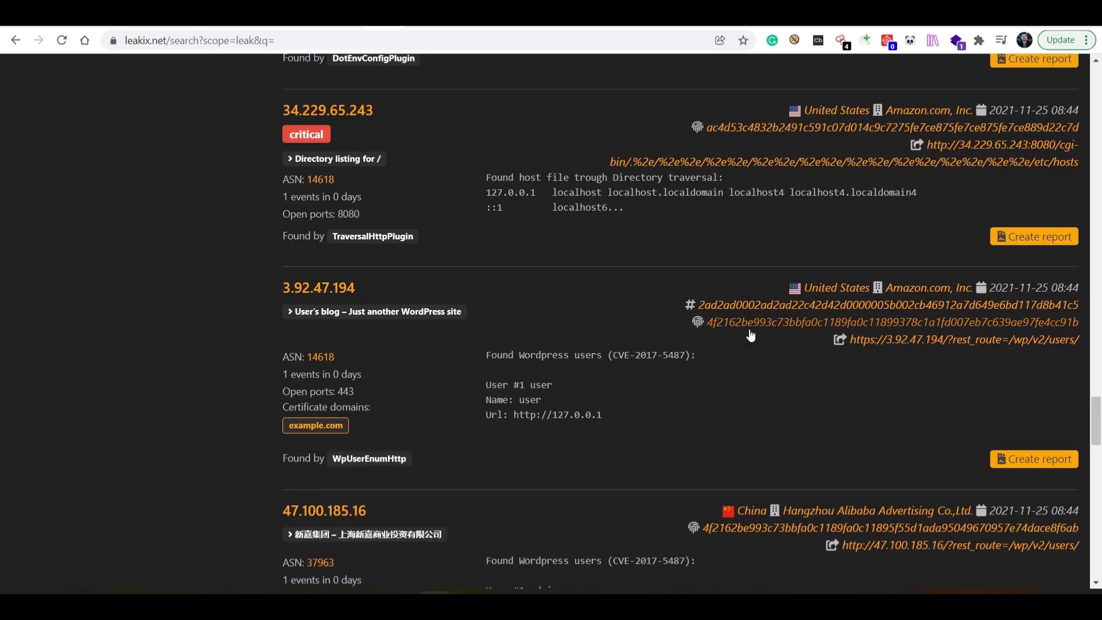
pyautogui.scroll(-10, 750, 336)
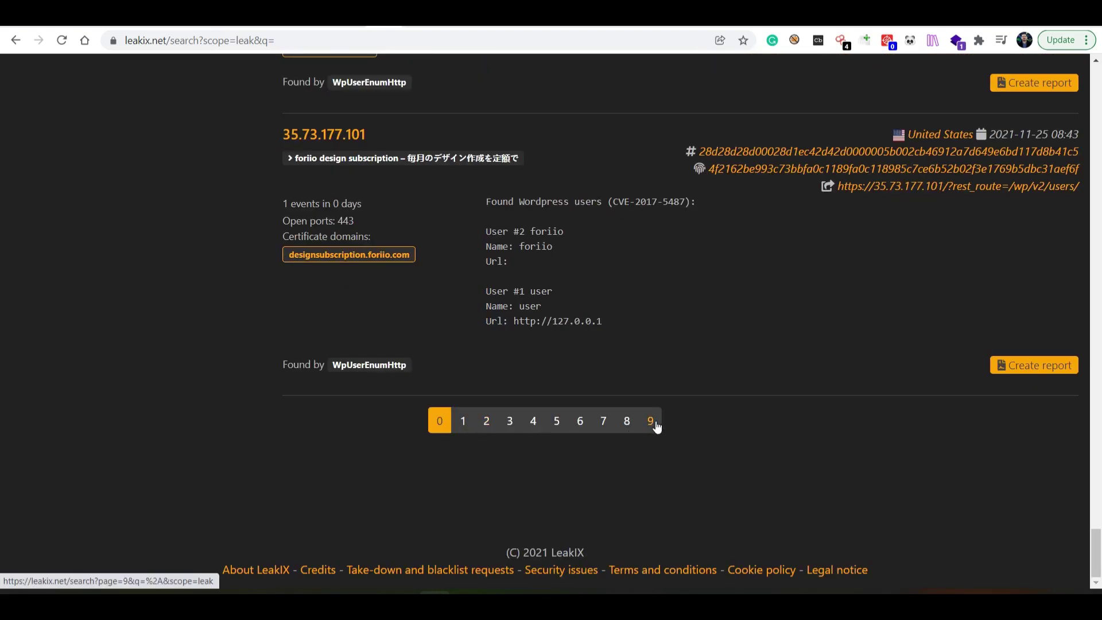
pyautogui.click(651, 422)
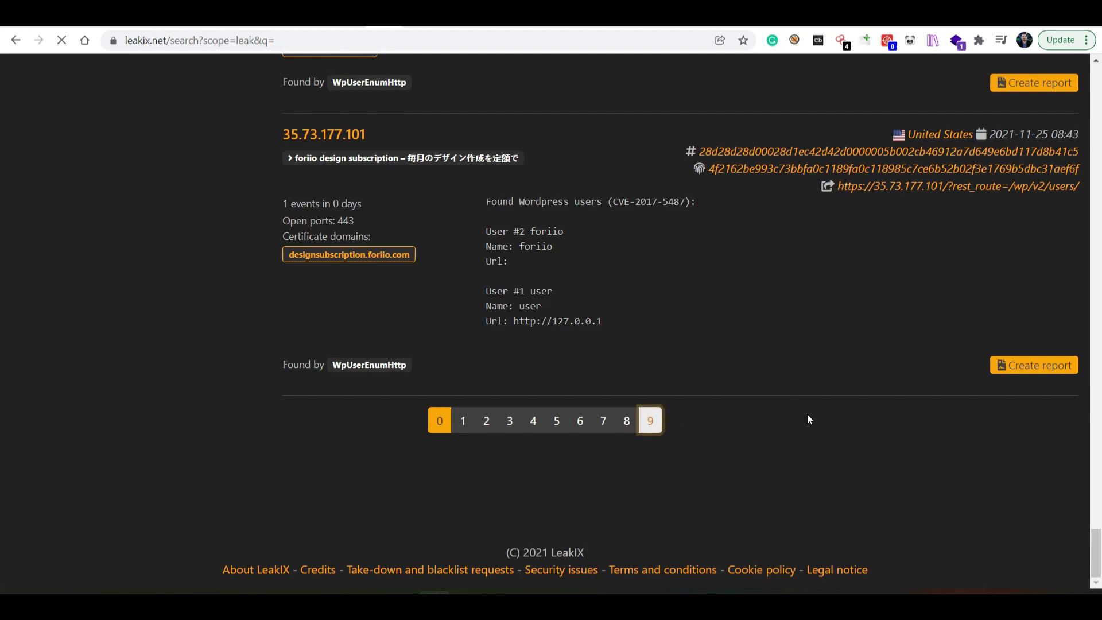
# Scroll down results page 9, then go back to the first page listing the .DS_Store and Elasticsearch leaks.
pyautogui.scroll(-20, 807, 412)
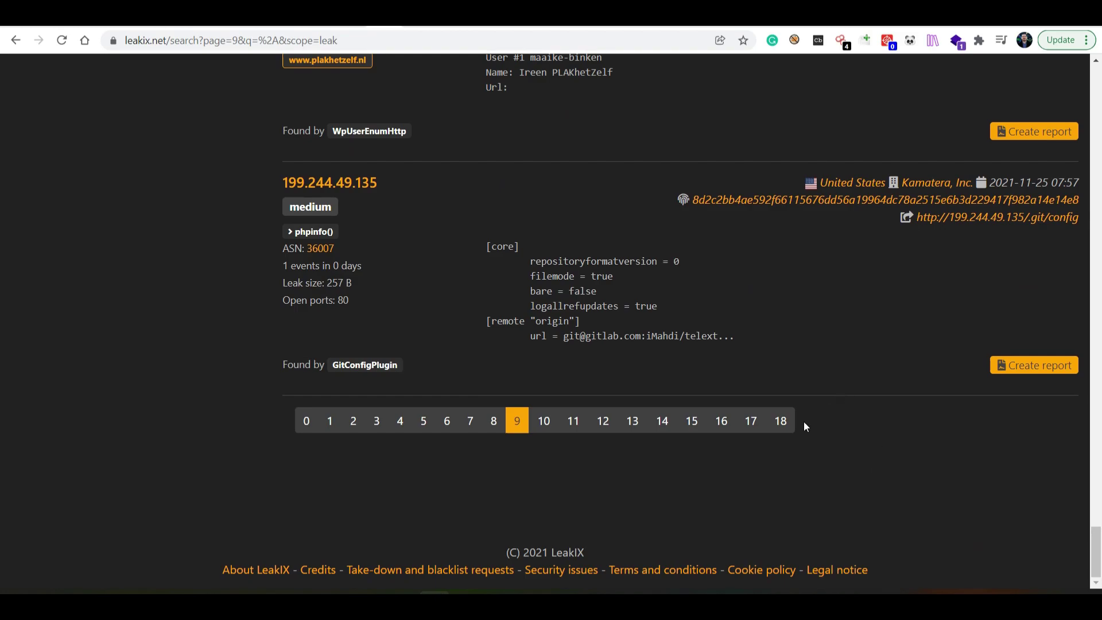
pyautogui.moveTo(1096, 552); pyautogui.dragTo(1079, 55)
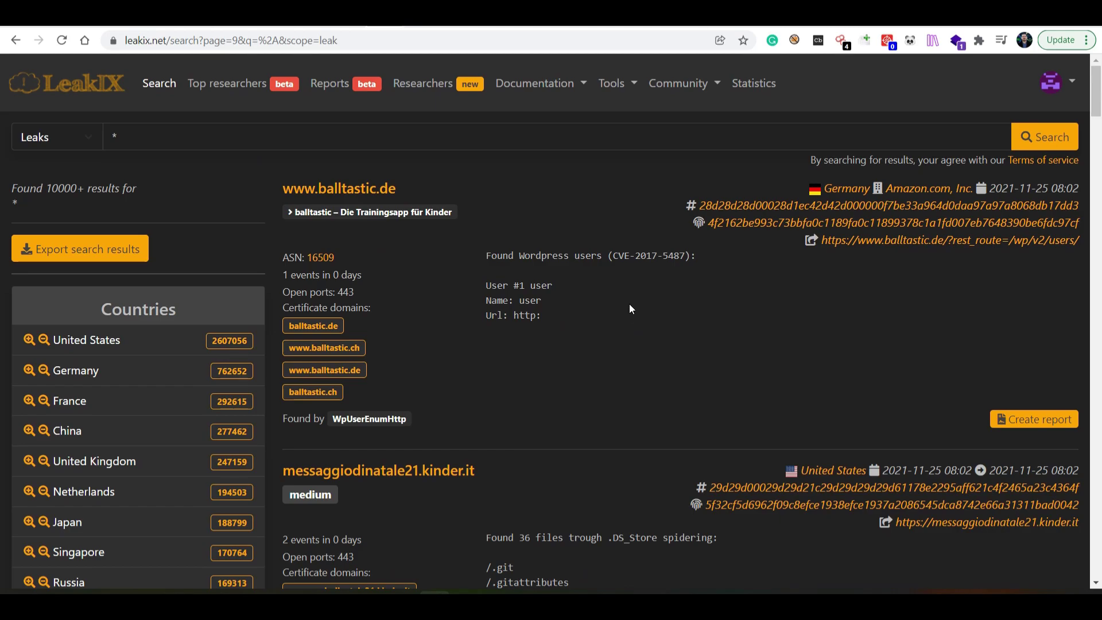
pyautogui.click(12, 40)
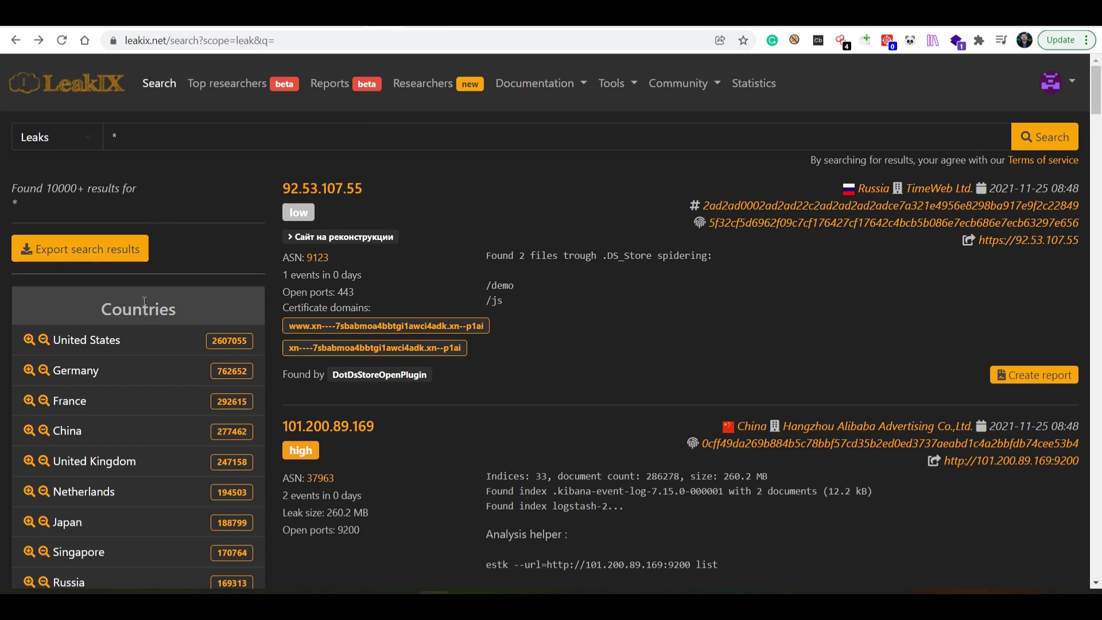
pyautogui.scroll(-4, 142, 293)
pyautogui.scroll(4, 143, 282)
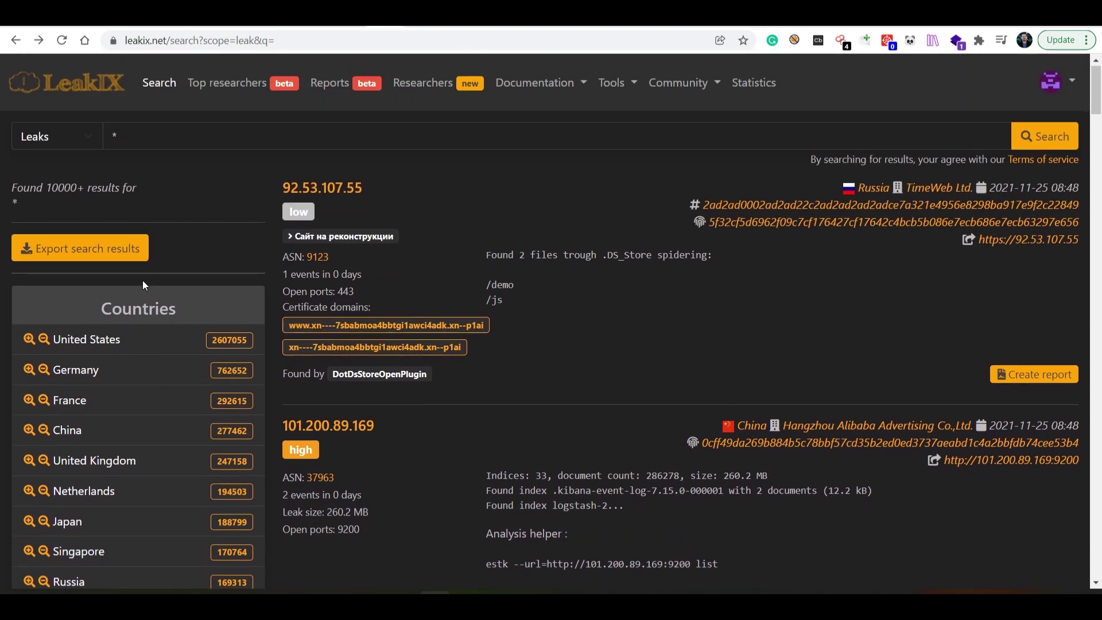
pyautogui.scroll(-6, 138, 308)
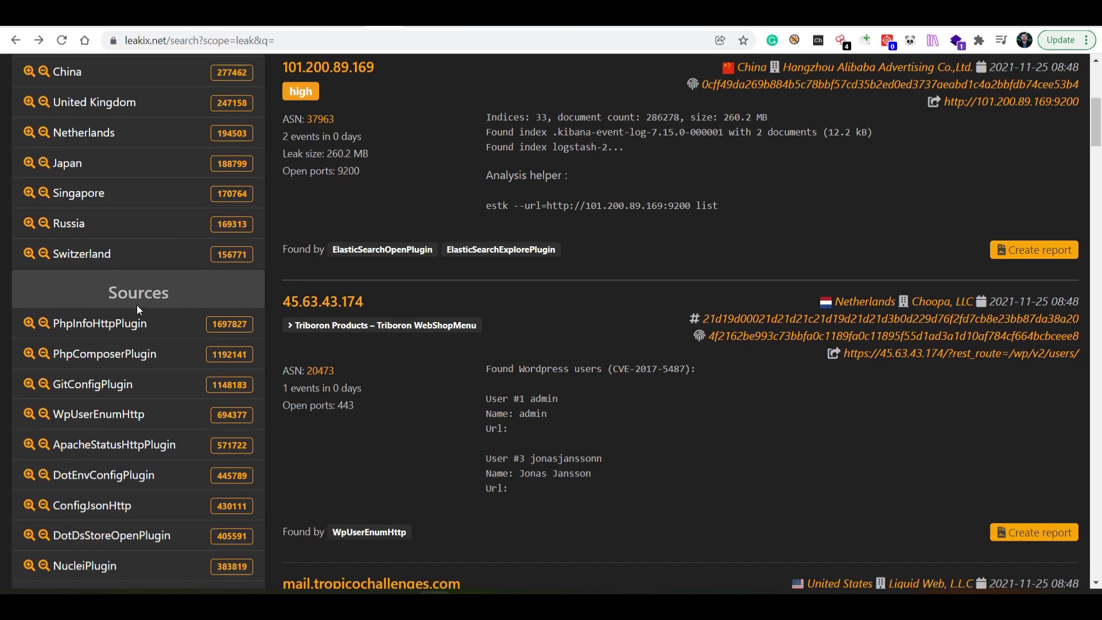
pyautogui.scroll(6, 137, 305)
pyautogui.scroll(-7, 138, 326)
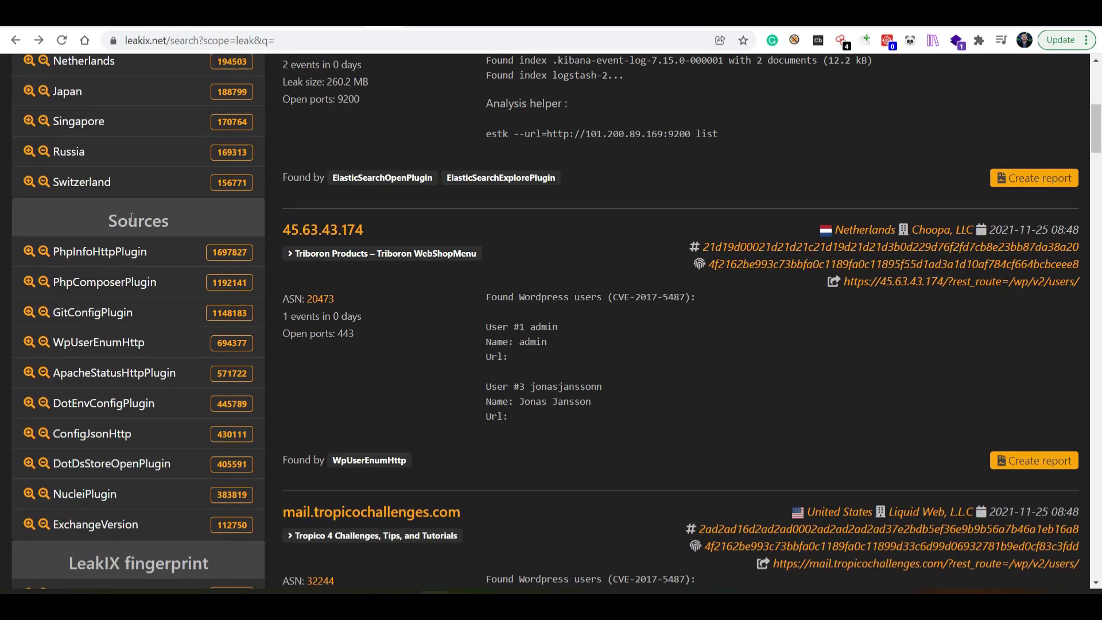
pyautogui.scroll(-5, 173, 302)
pyautogui.scroll(1, 94, 360)
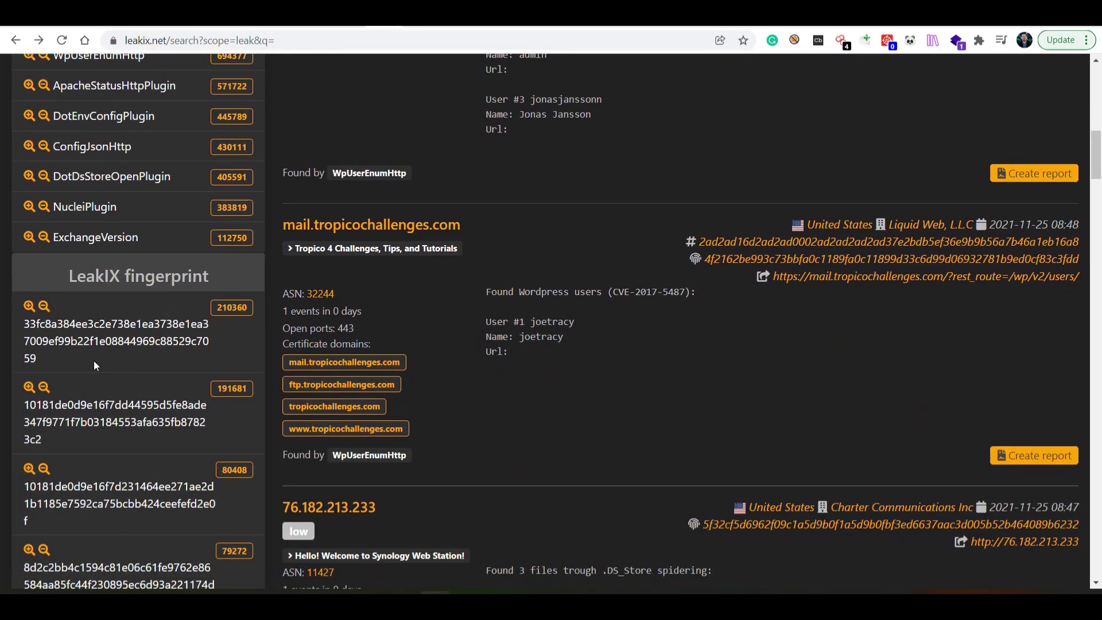
pyautogui.scroll(-12, 98, 367)
pyautogui.scroll(-7, 106, 377)
pyautogui.scroll(8, 105, 377)
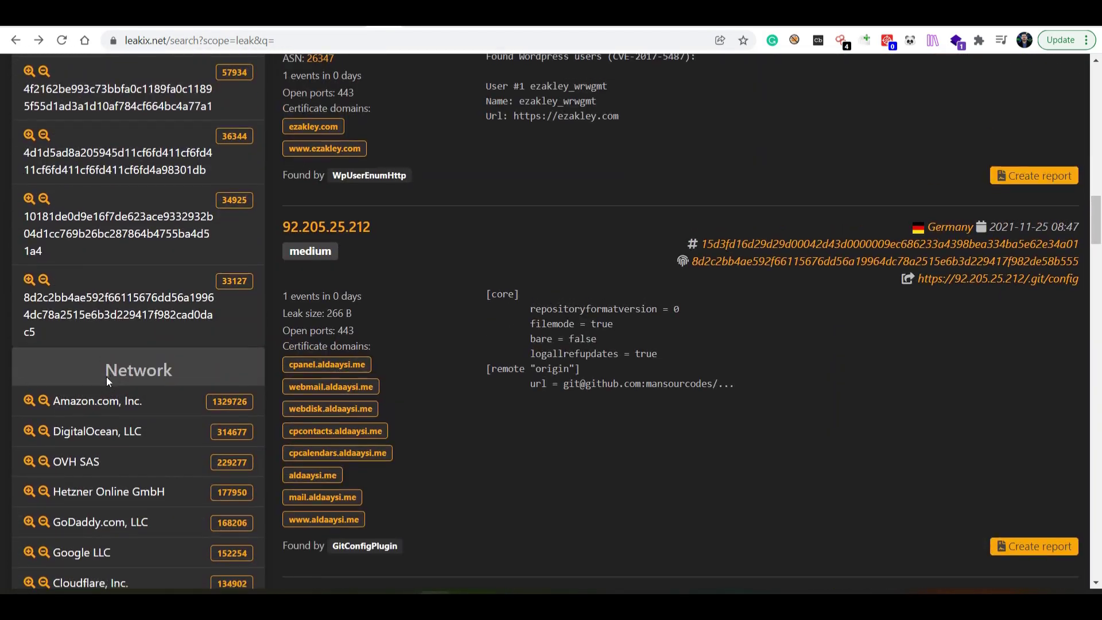
pyautogui.scroll(-16, 106, 376)
pyautogui.scroll(20, 107, 376)
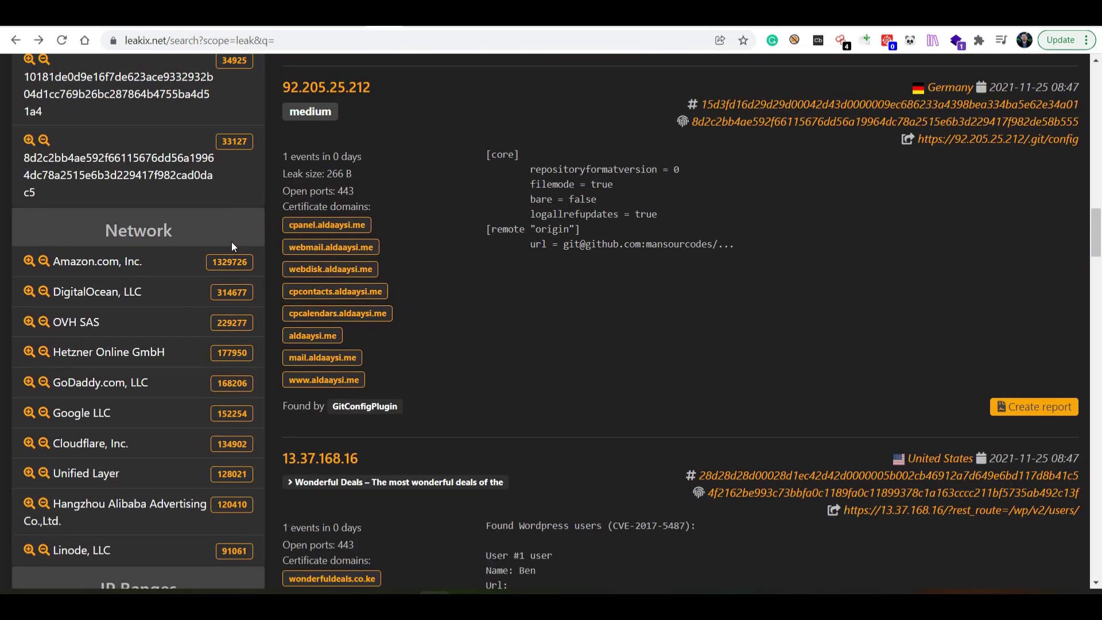
pyautogui.scroll(5, 236, 245)
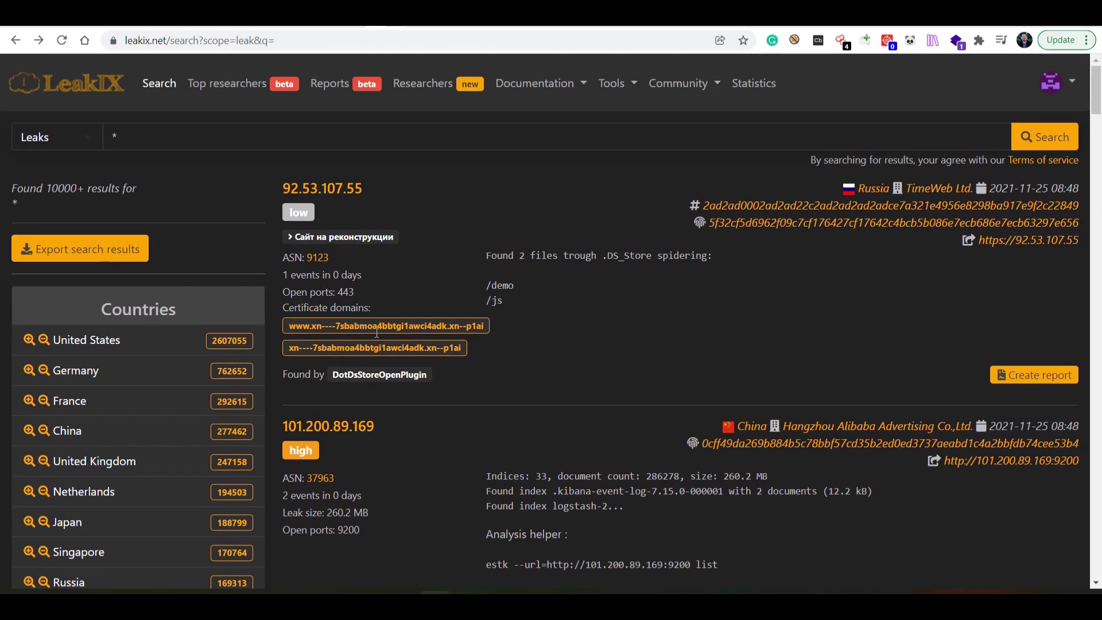
pyautogui.moveTo(290, 376); pyautogui.dragTo(319, 378)
pyautogui.click(456, 378)
pyautogui.scroll(-3, 487, 368)
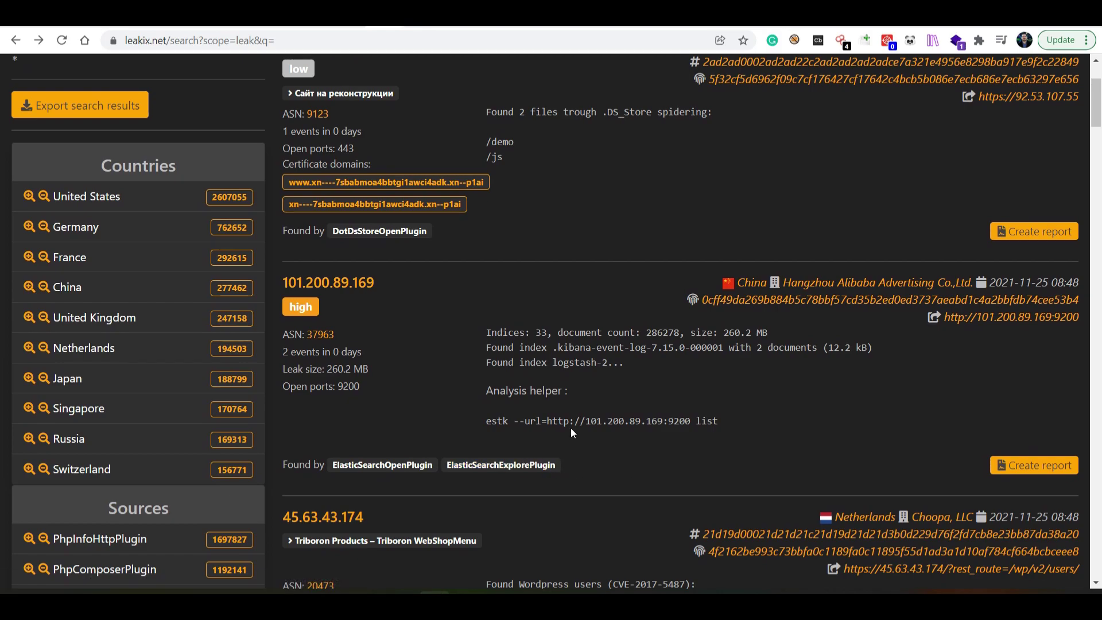
pyautogui.scroll(3, 445, 335)
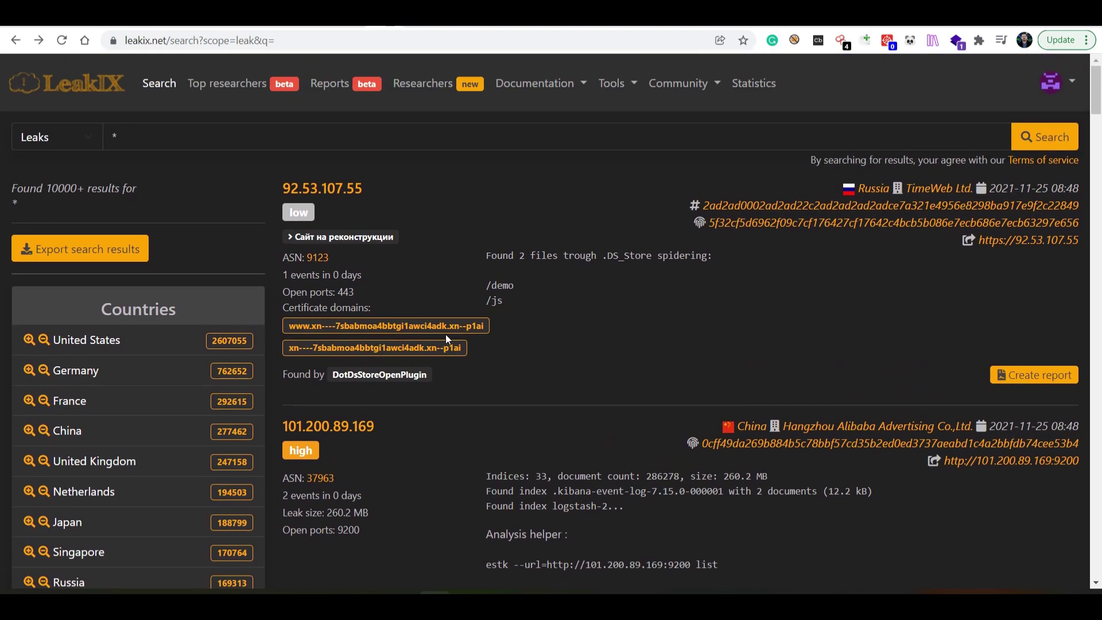
pyautogui.scroll(-7, 445, 334)
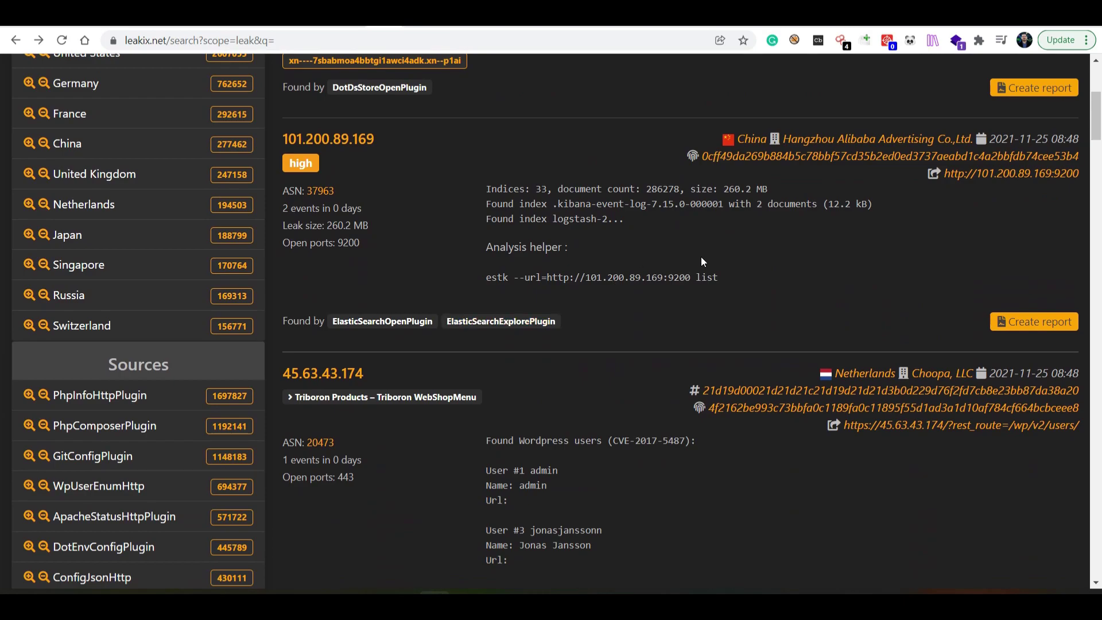
pyautogui.scroll(-1, 721, 252)
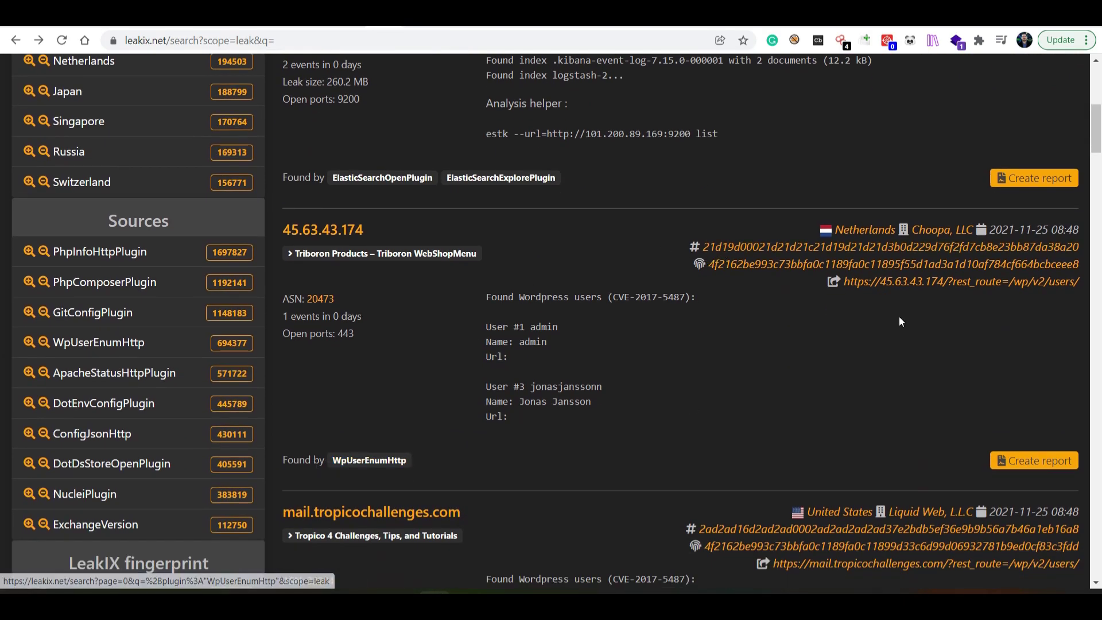
pyautogui.scroll(-5, 791, 364)
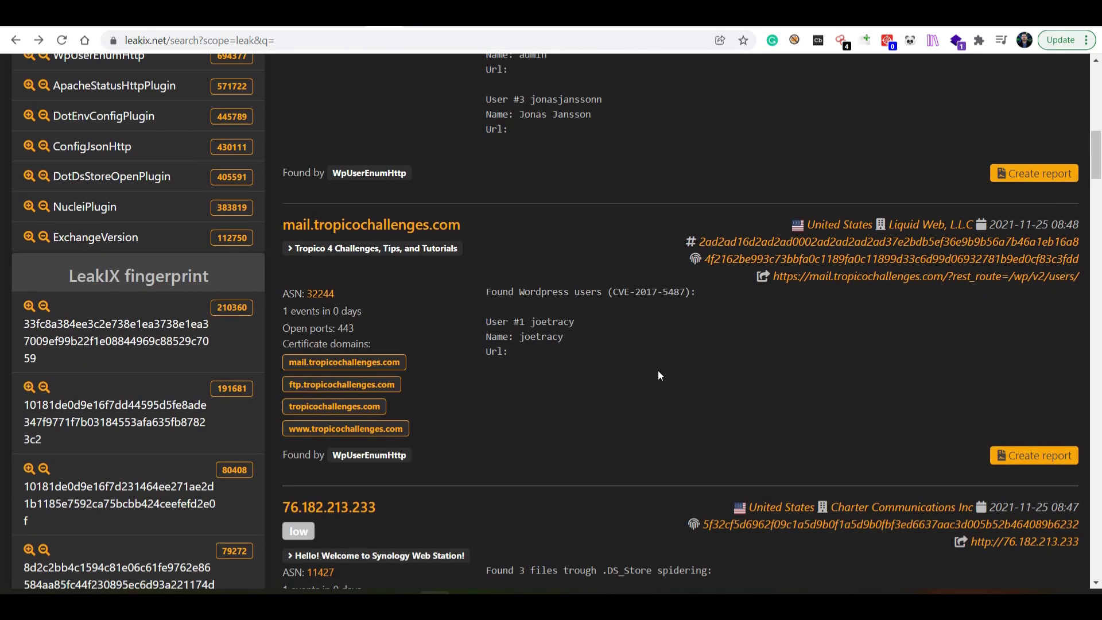
pyautogui.scroll(-5, 657, 373)
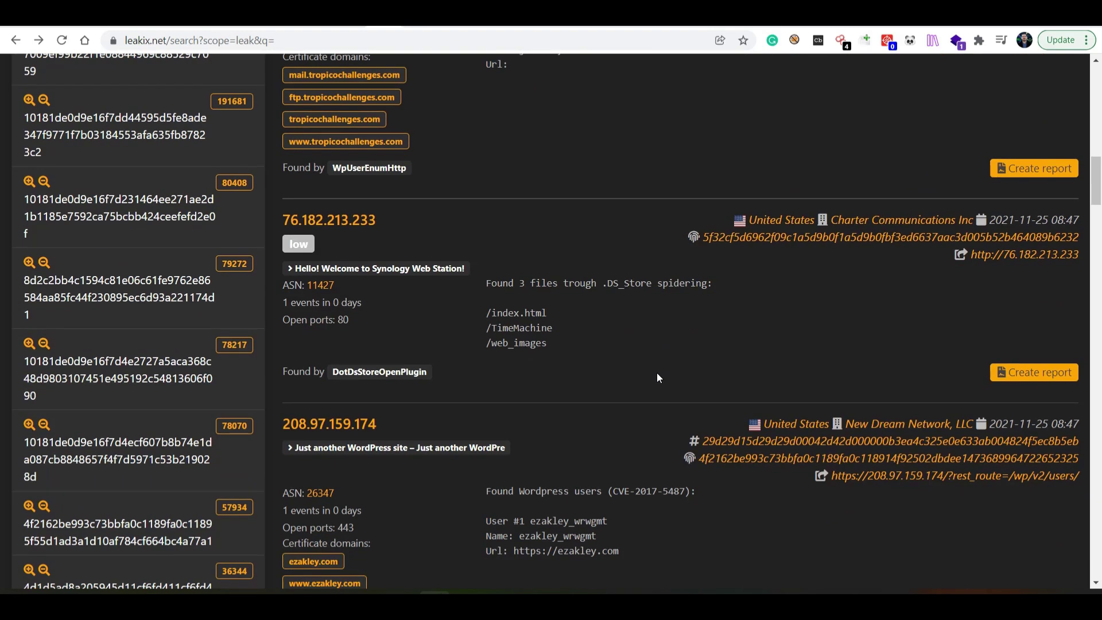
# Filter by the DotDsStoreOpenPlugin tag and re-run +plugin:"DotDsStoreOpenPlugin", yielding 405591 results.
pyautogui.click(400, 374)
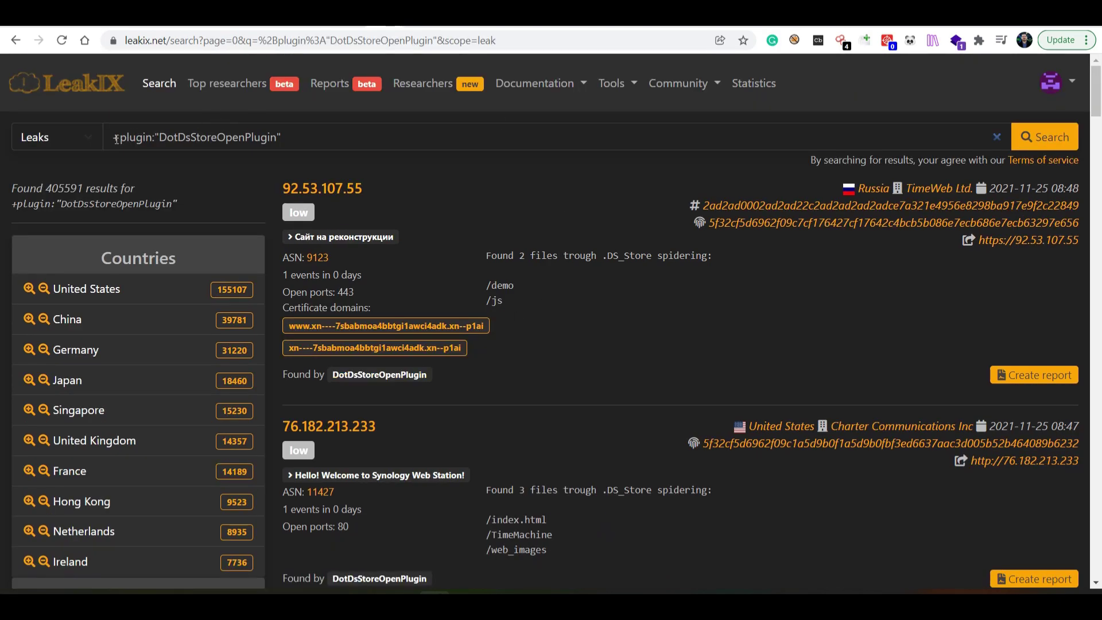
pyautogui.moveTo(294, 134); pyautogui.dragTo(109, 131)
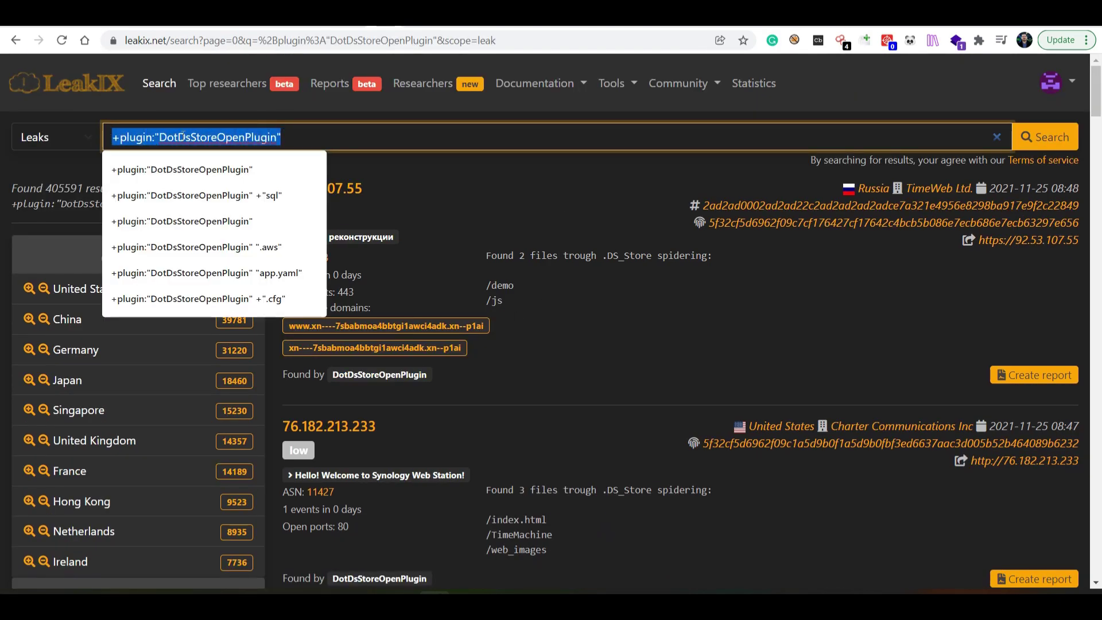
pyautogui.click(496, 188)
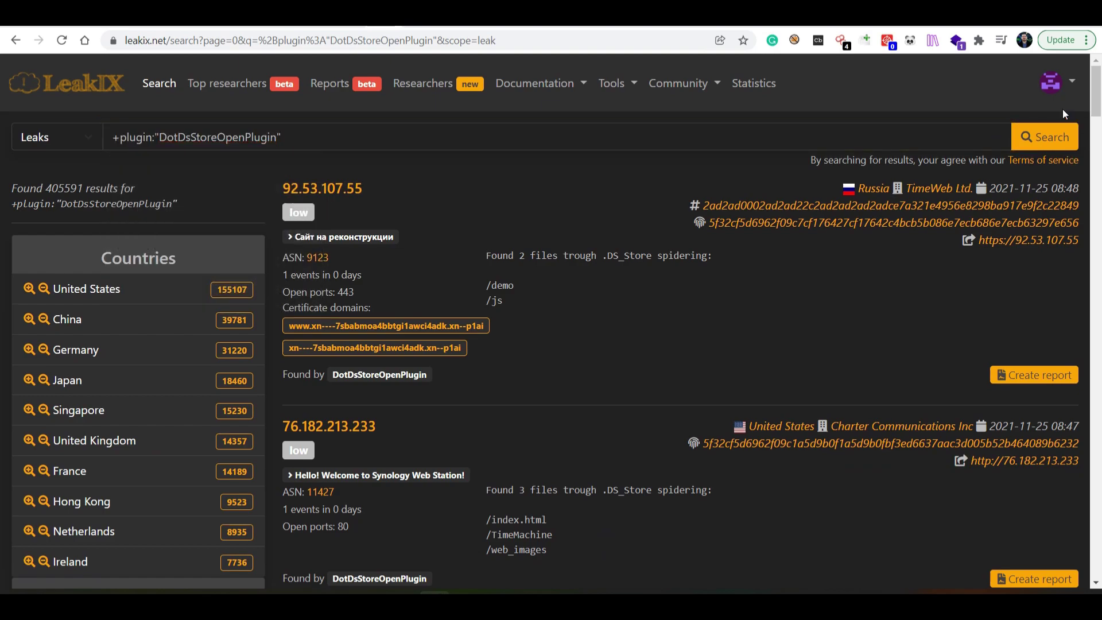
pyautogui.click(1046, 137)
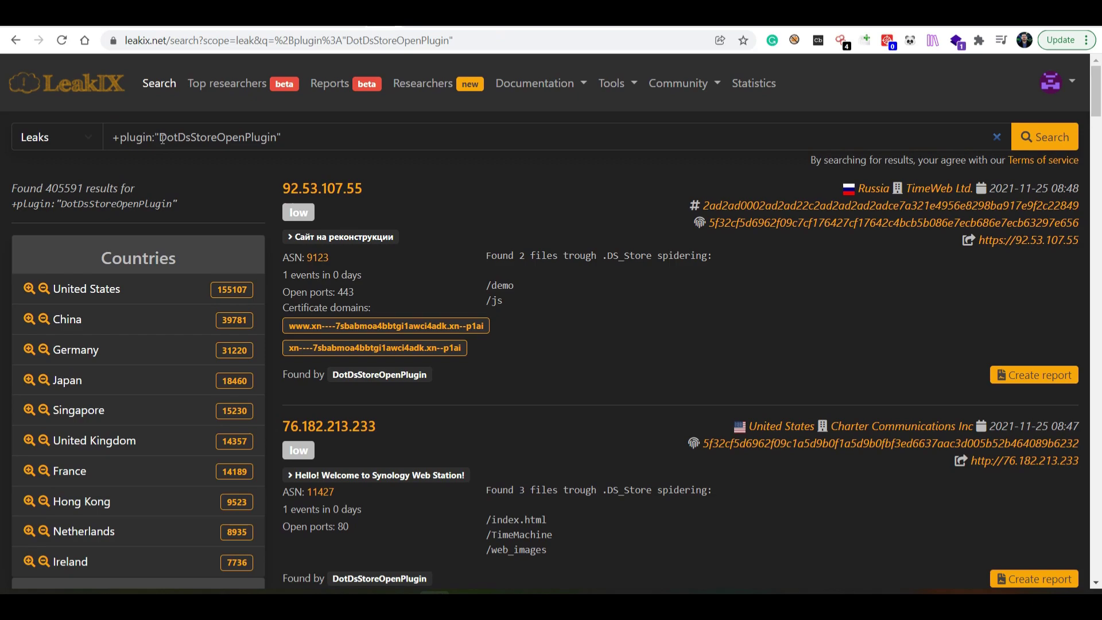
pyautogui.moveTo(162, 137); pyautogui.dragTo(280, 131)
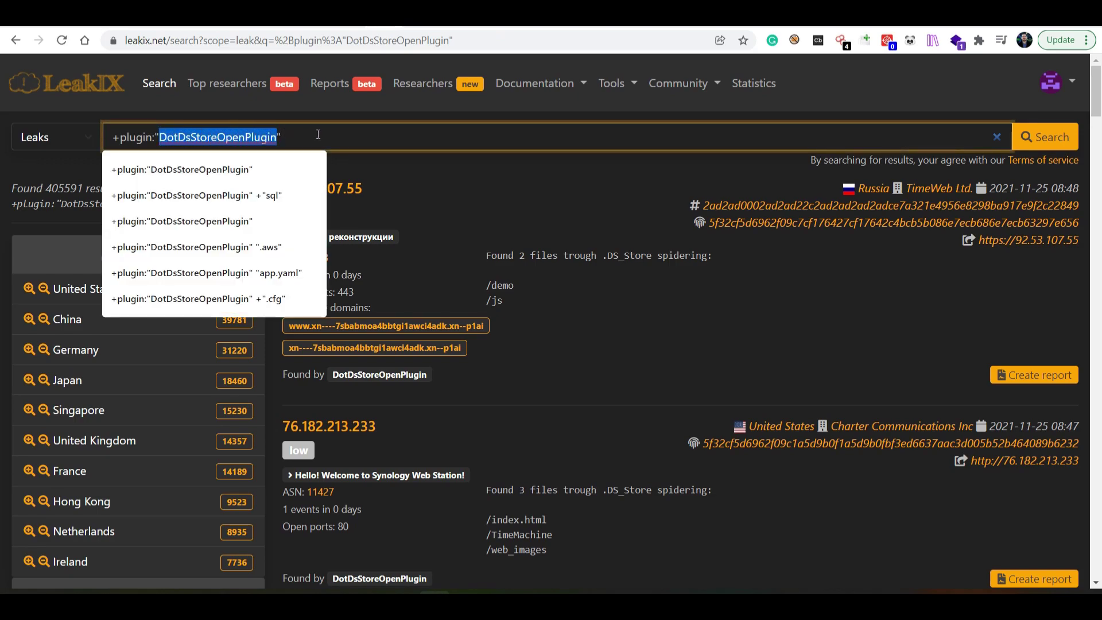
pyautogui.click(318, 135)
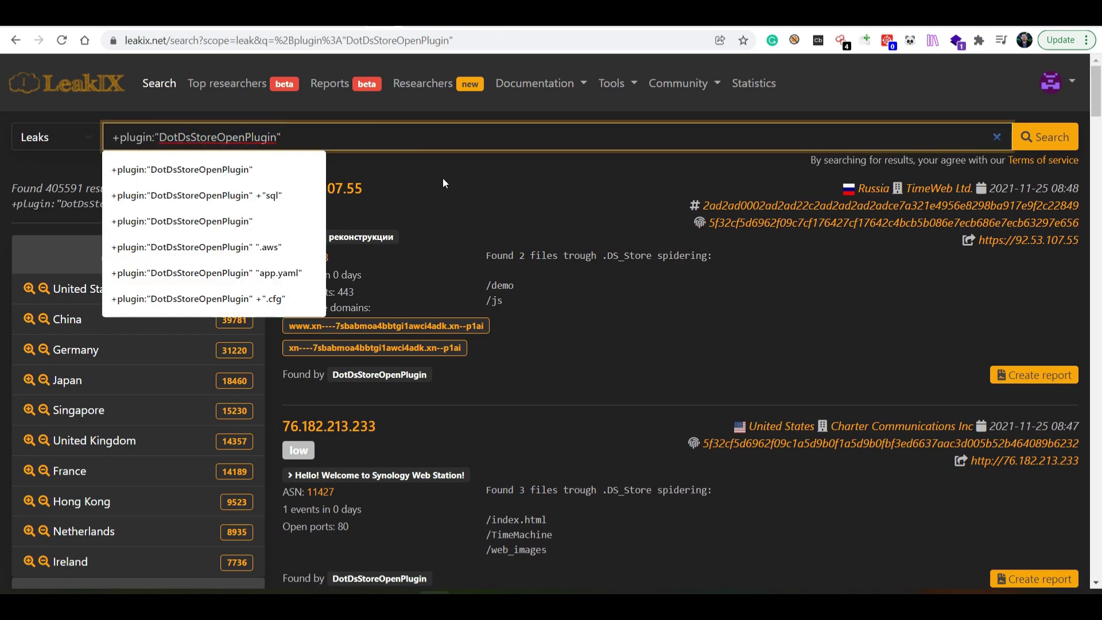
pyautogui.click(150, 203)
pyautogui.moveTo(65, 188); pyautogui.dragTo(87, 190)
pyautogui.click(62, 190)
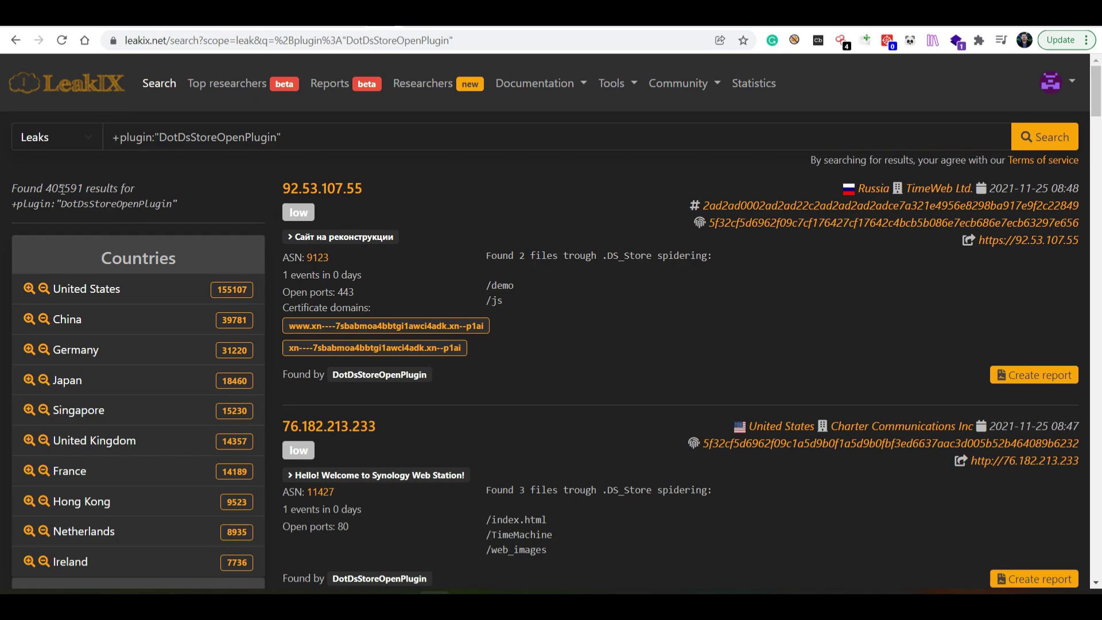
# Scroll through the DotDsStoreOpenPlugin results, then go back to the query adding +"sql".
pyautogui.scroll(-6, 617, 189)
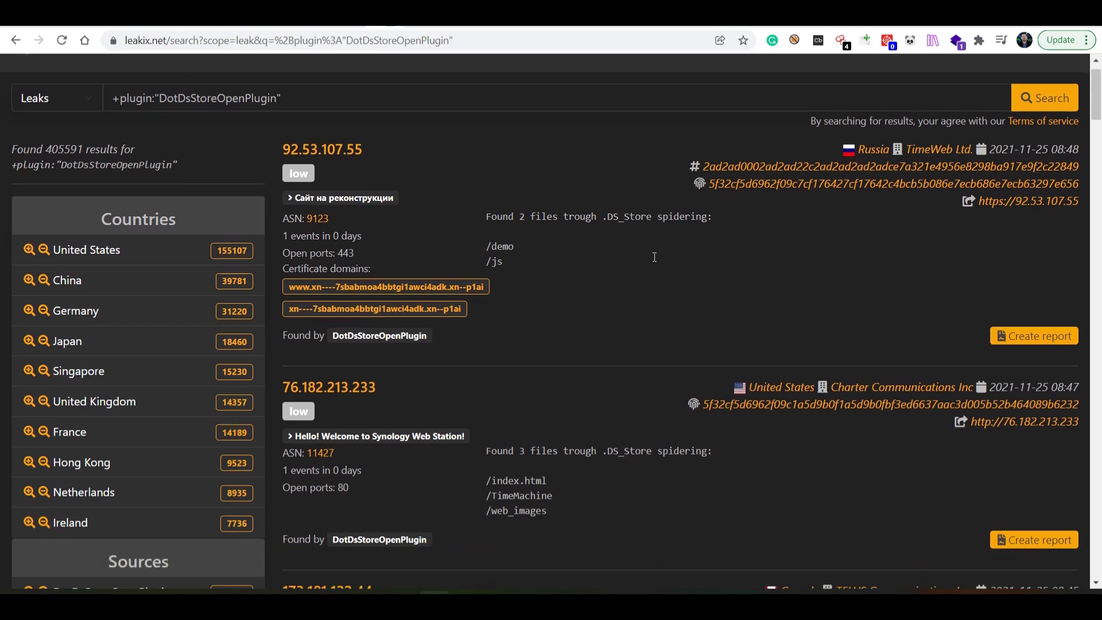
pyautogui.scroll(-14, 614, 285)
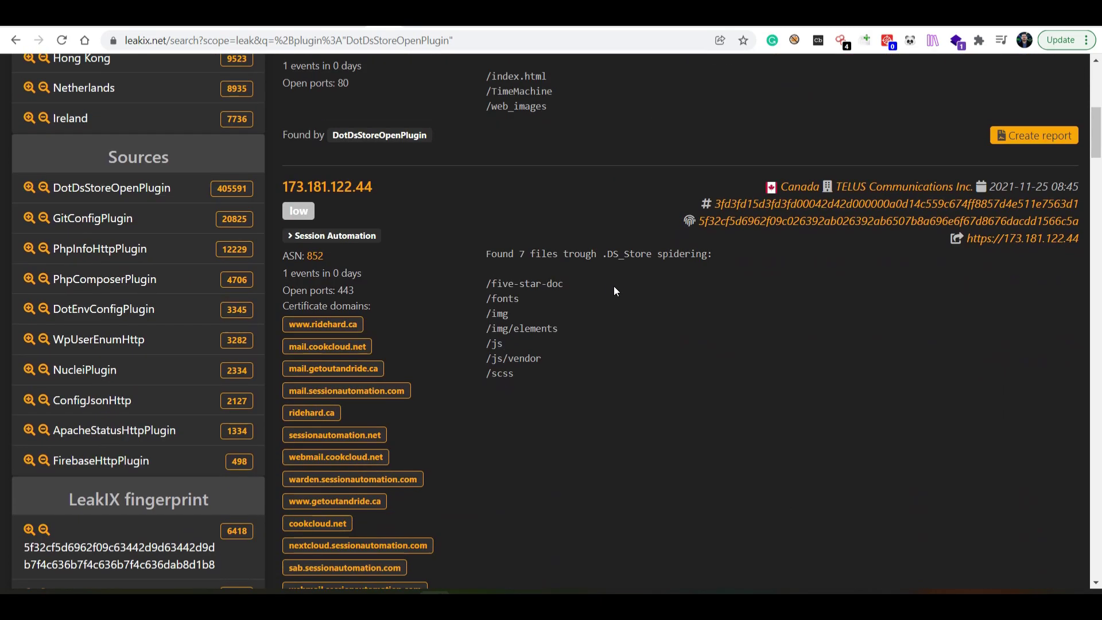
pyautogui.scroll(-9, 614, 287)
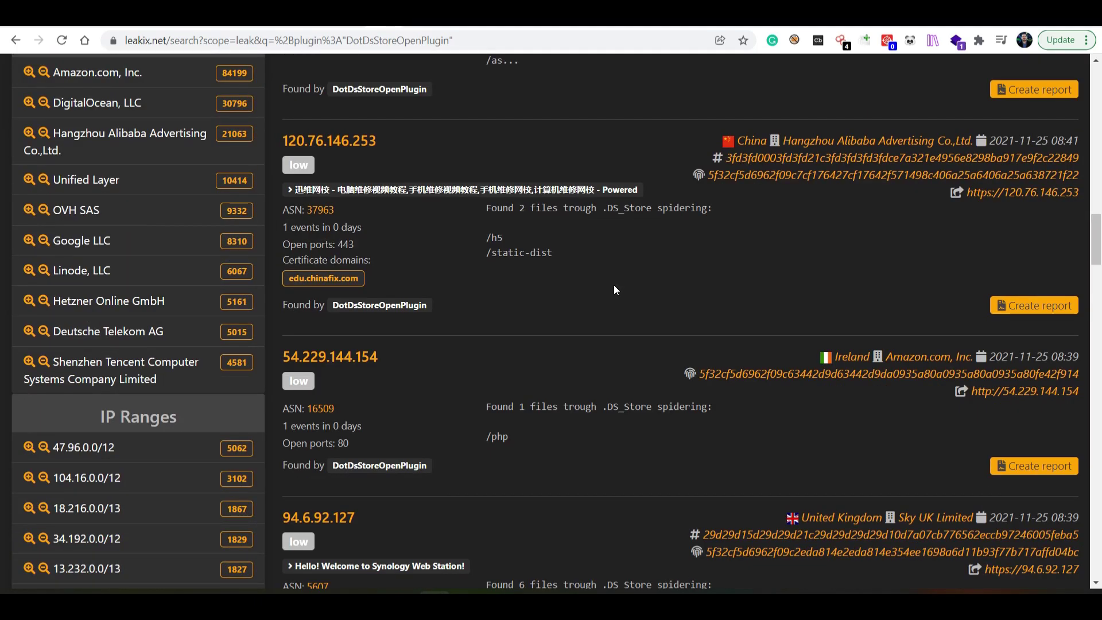
pyautogui.scroll(-7, 614, 285)
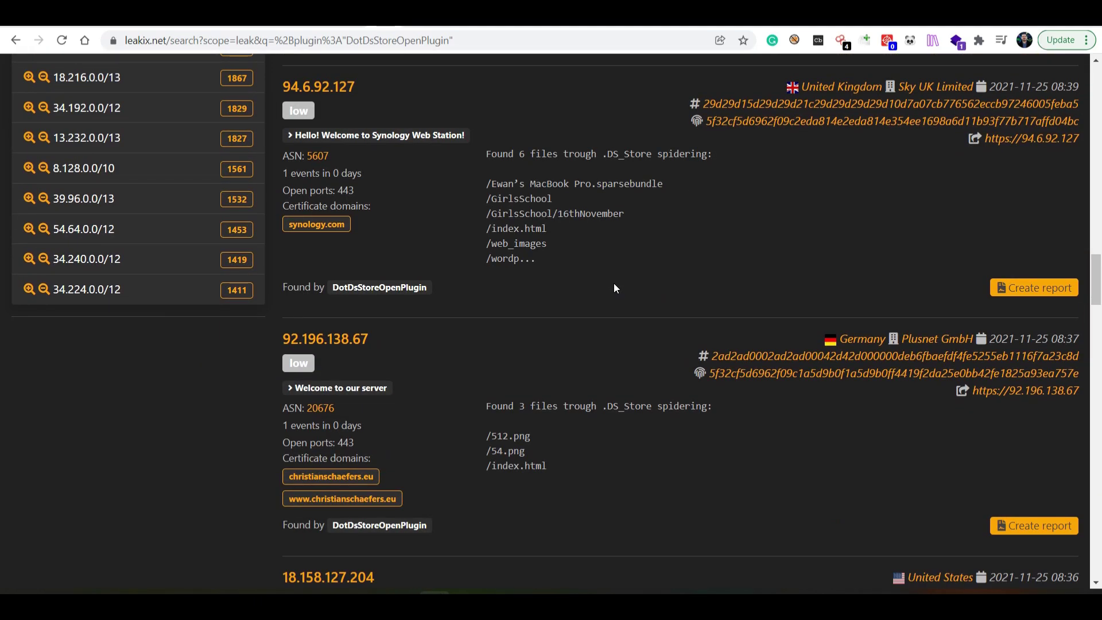
pyautogui.scroll(-11, 614, 283)
pyautogui.scroll(-9, 614, 283)
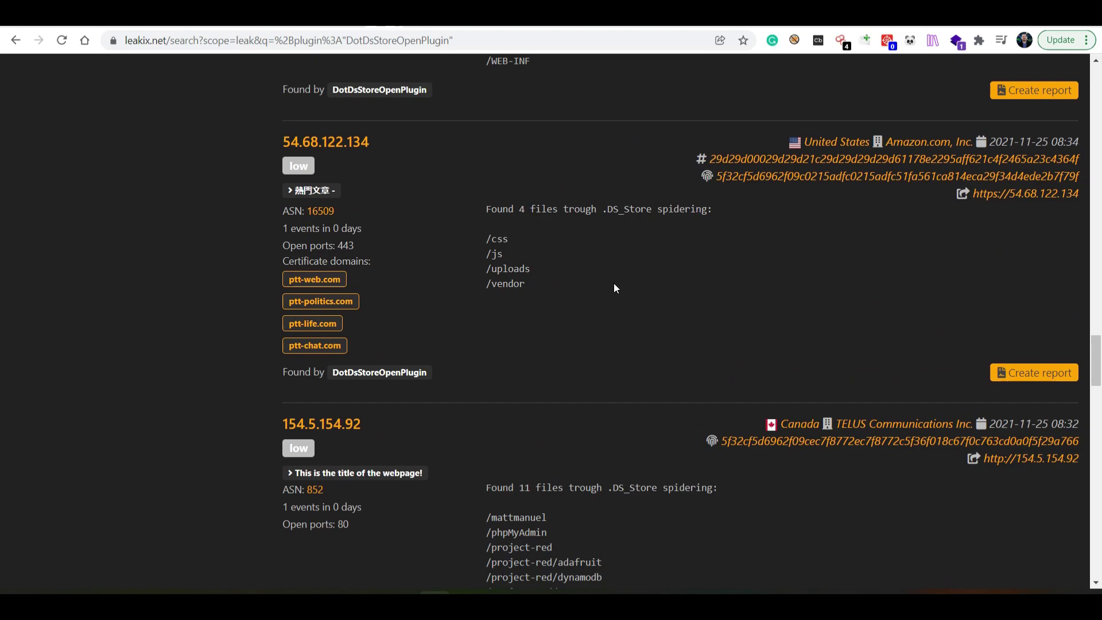
pyautogui.hotkey('alt', 'Left')
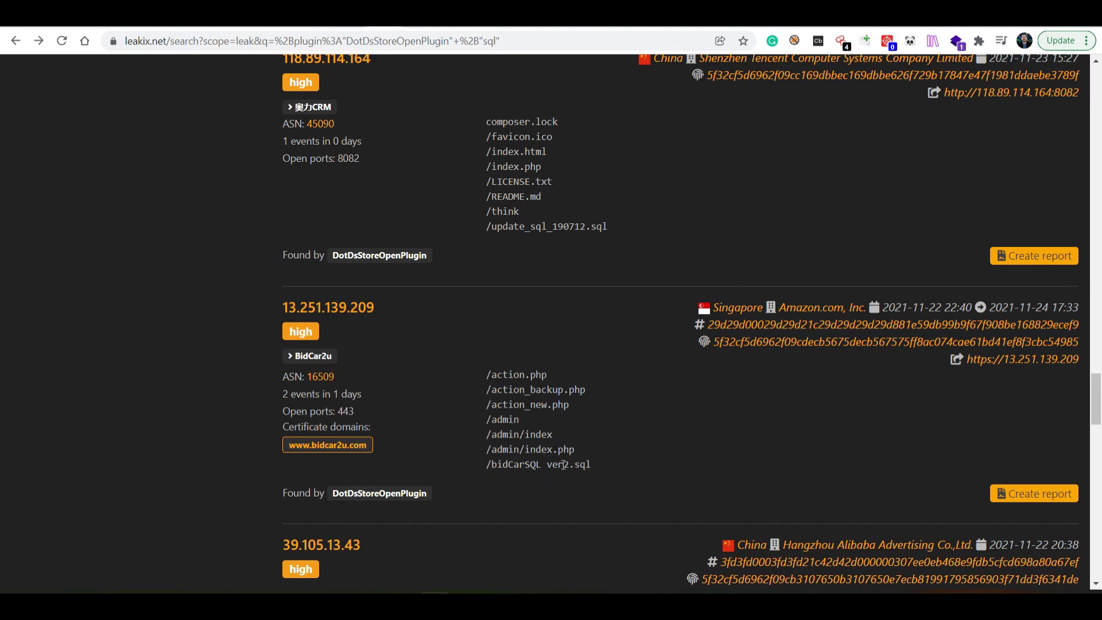
# Note the leaked /bidCarSQL ver2.sql file path, then open host 13.251.139.209's page in a new tab.
pyautogui.moveTo(598, 465); pyautogui.dragTo(518, 478)
pyautogui.click(827, 402)
pyautogui.rightClick(362, 307)
pyautogui.click(384, 315)
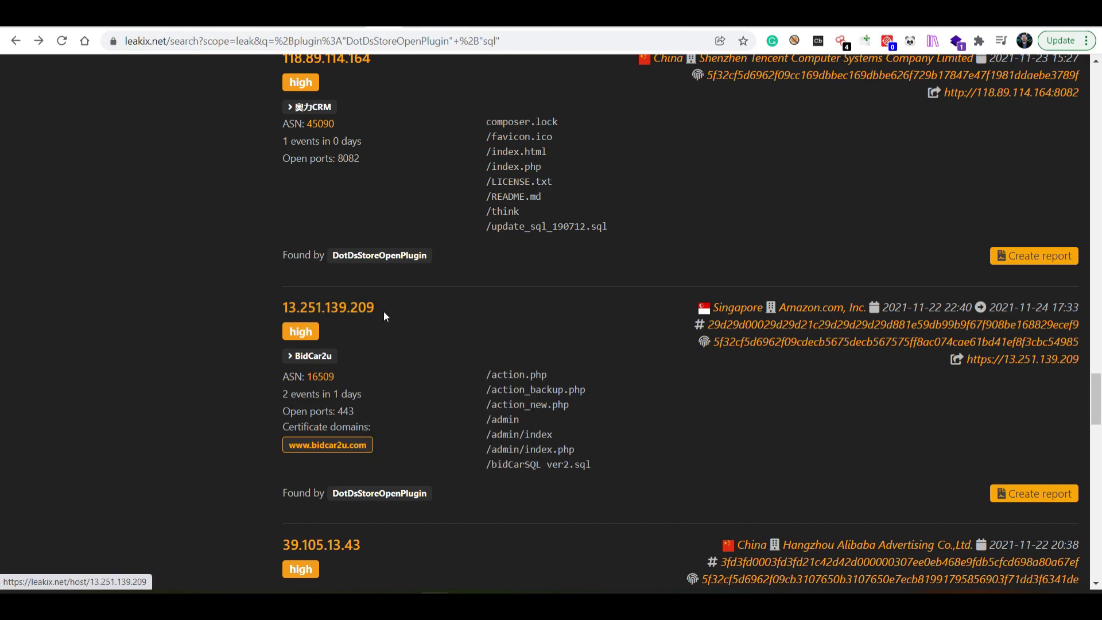
pyautogui.click(456, 27)
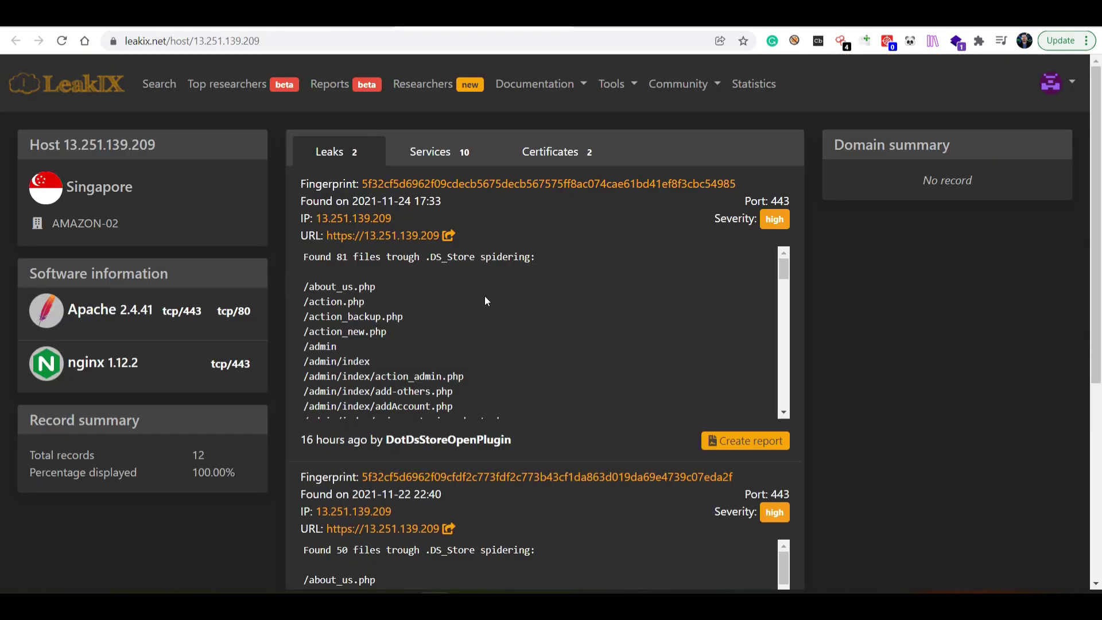
pyautogui.scroll(-3, 484, 295)
pyautogui.scroll(-5, 1021, 352)
pyautogui.scroll(5, 1003, 339)
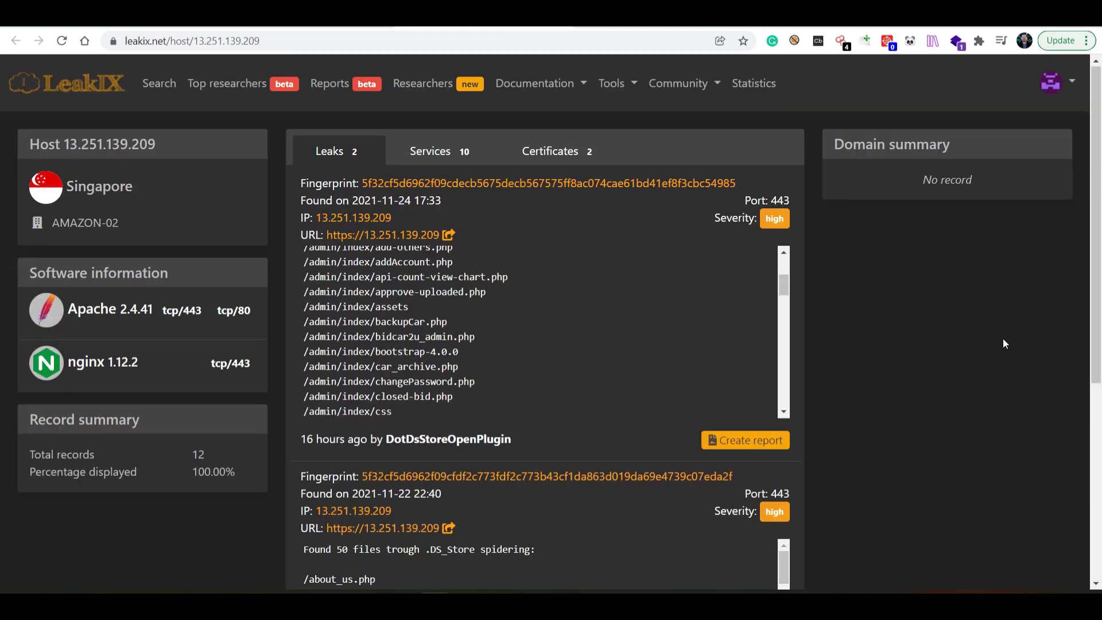
pyautogui.scroll(-6, 928, 337)
pyautogui.scroll(4, 906, 332)
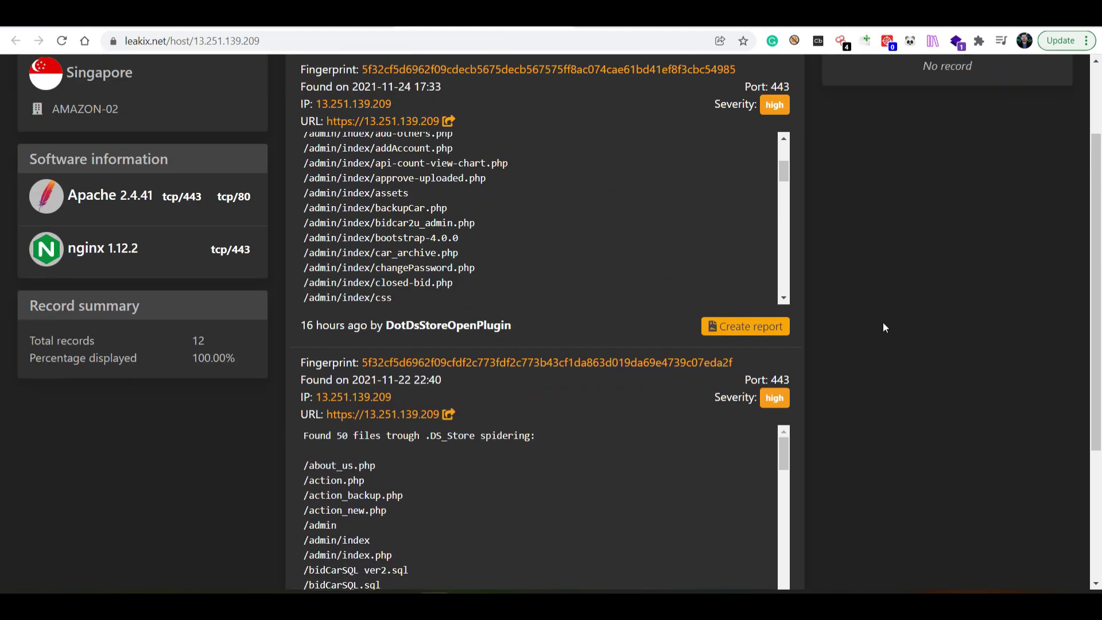
pyautogui.scroll(-3, 531, 497)
pyautogui.scroll(3, 528, 494)
pyautogui.scroll(2, 888, 370)
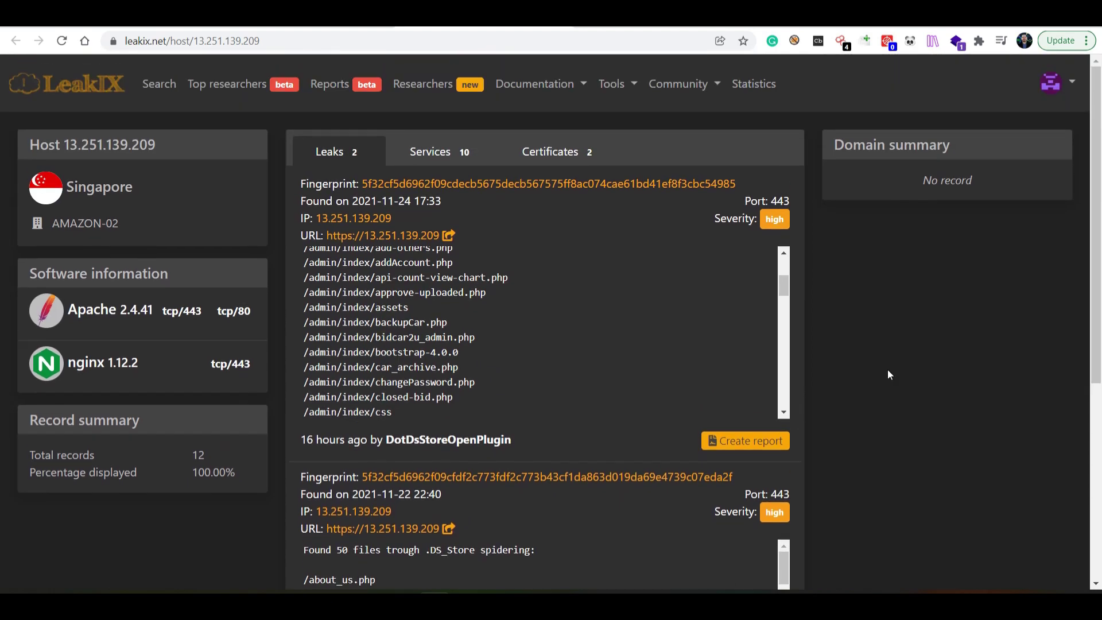
pyautogui.moveTo(322, 441); pyautogui.dragTo(427, 421)
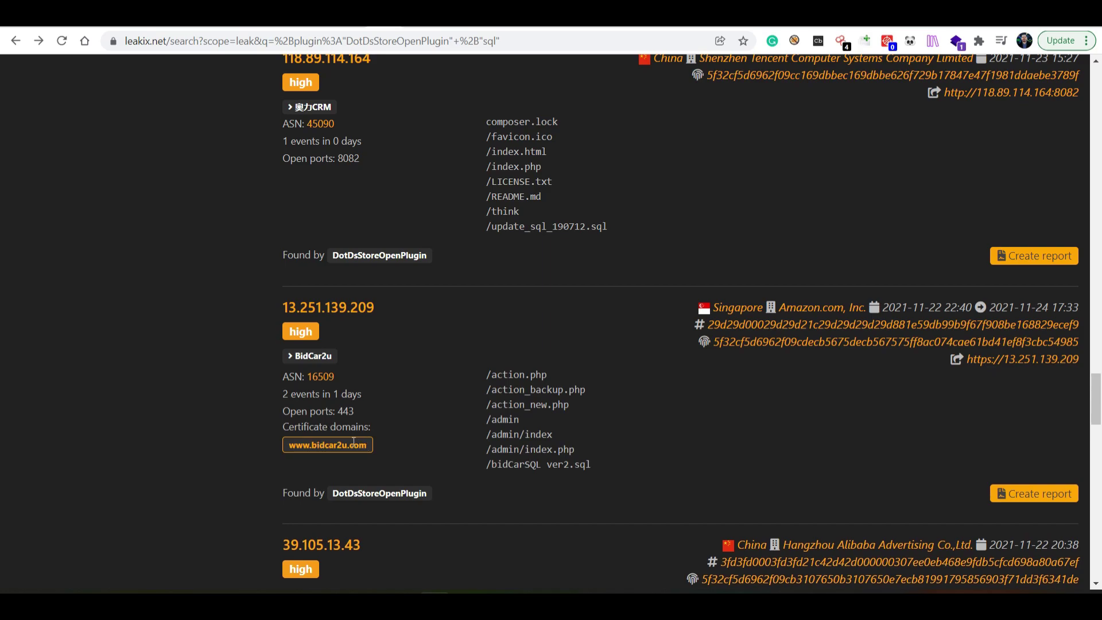
pyautogui.click(996, 363)
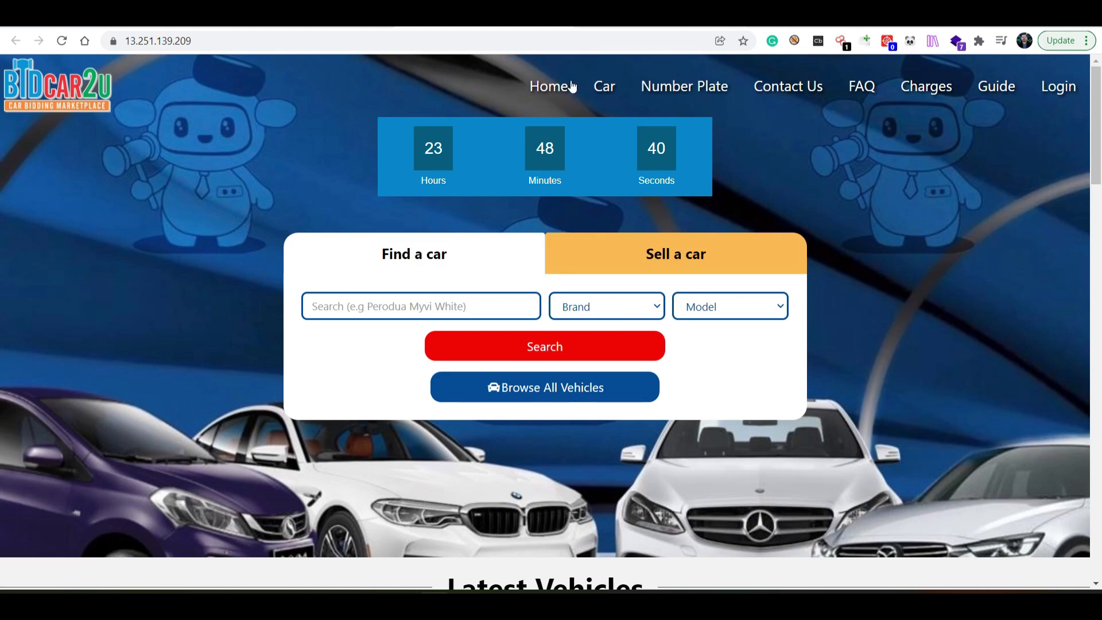
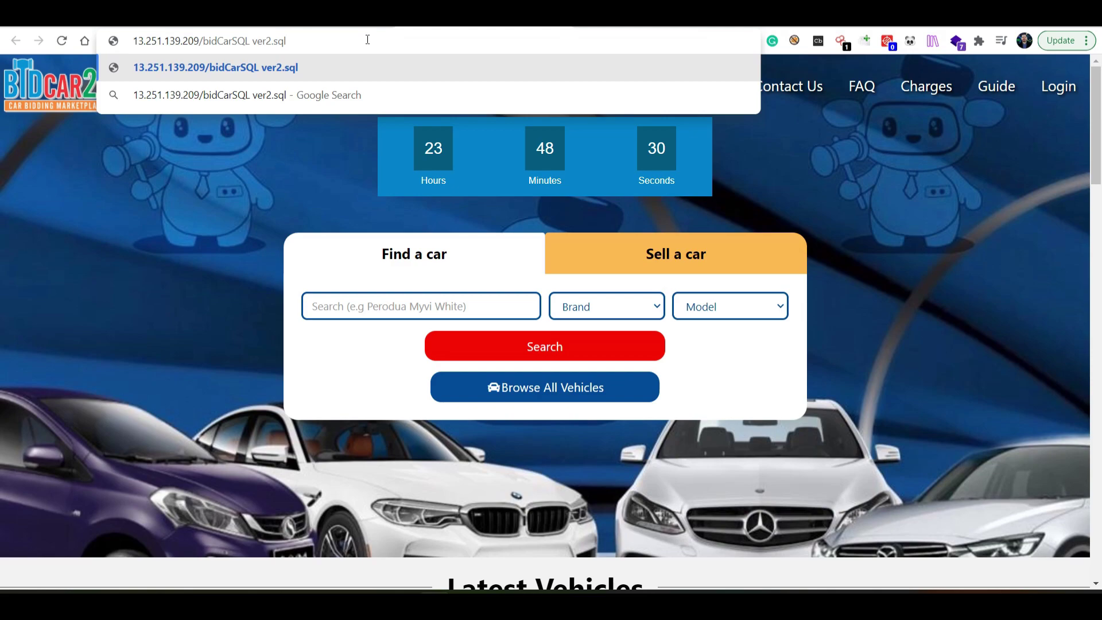
# Request 13.251.139.209/bidCarSQL ver2.sql so the SQL dump begins downloading.
pyautogui.press('Return')
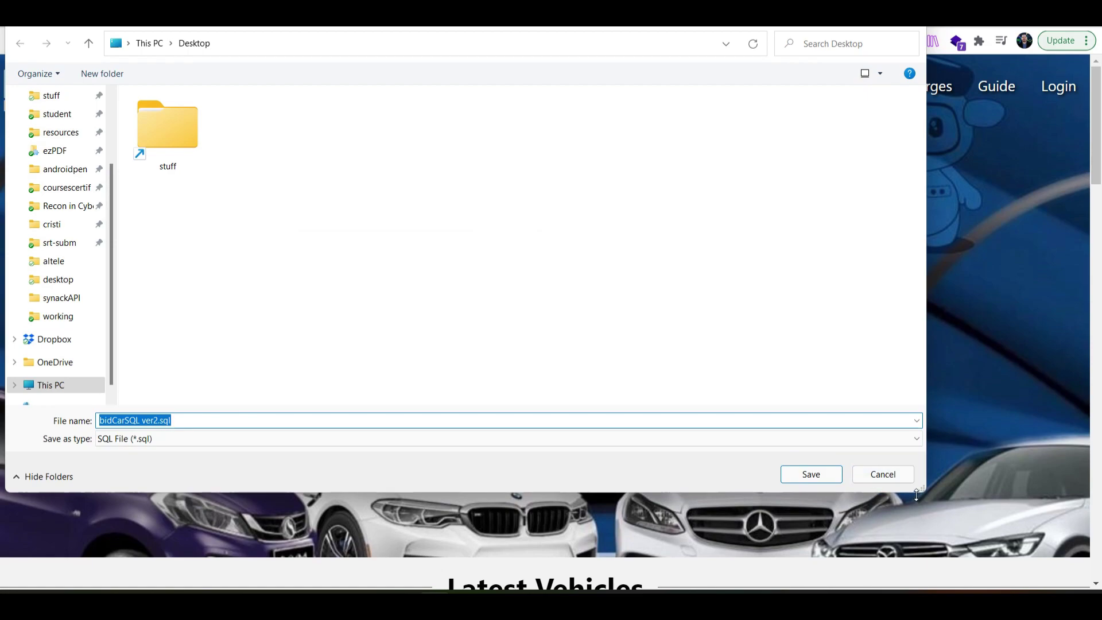
# Cancel the Save As prompt for bidCarSQL ver2.sql without saving it to the Desktop.
pyautogui.click(882, 475)
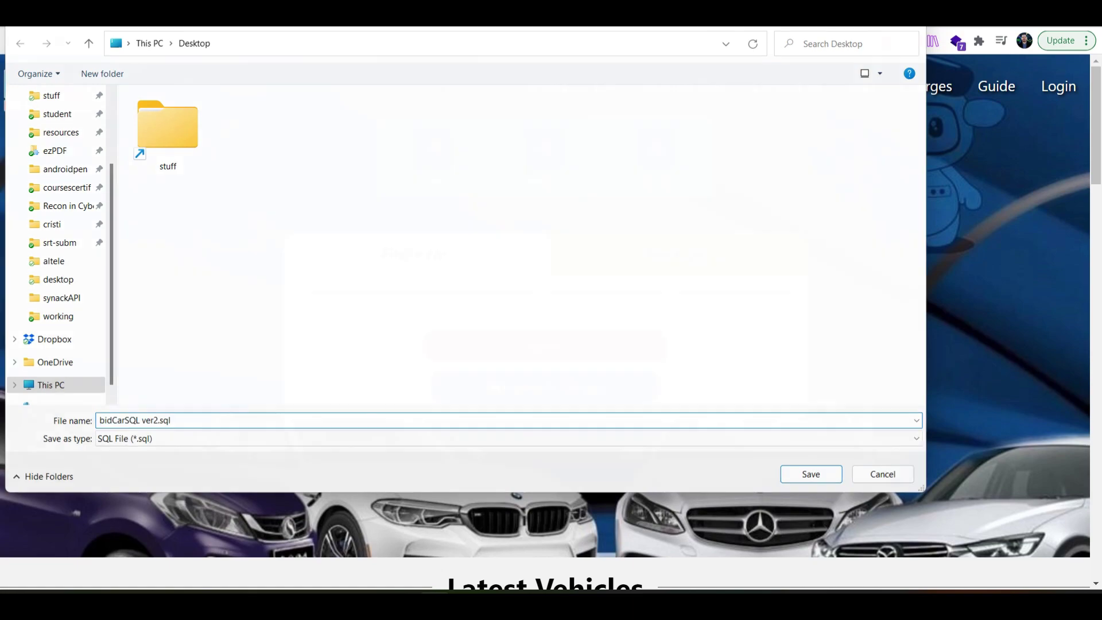
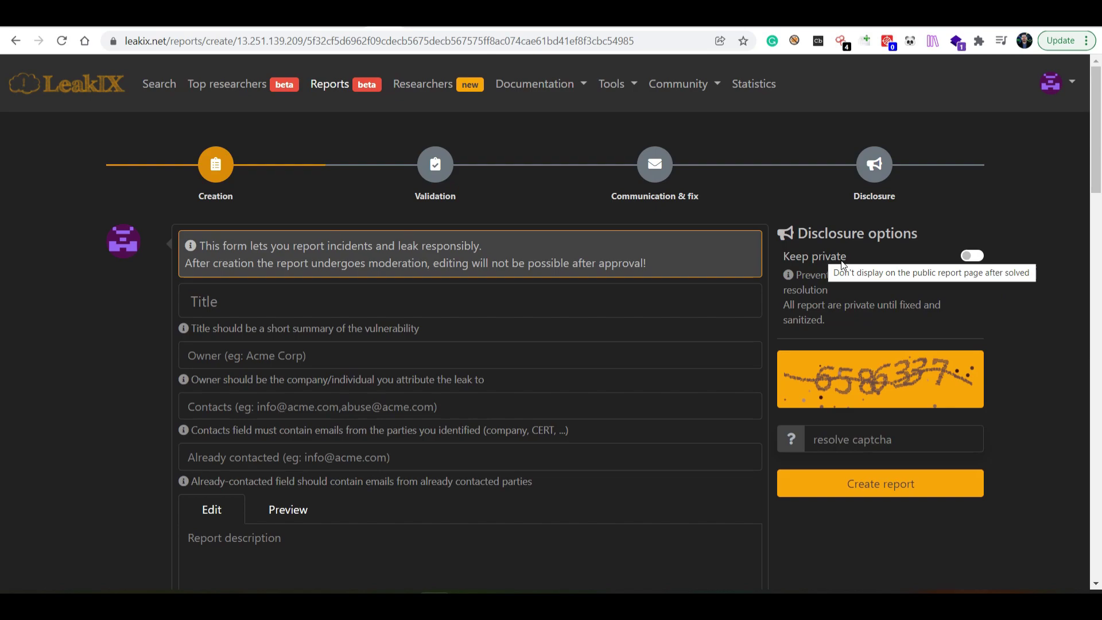
# Switch on Keep private in the Disclosure options so the report stays private.
pyautogui.click(978, 256)
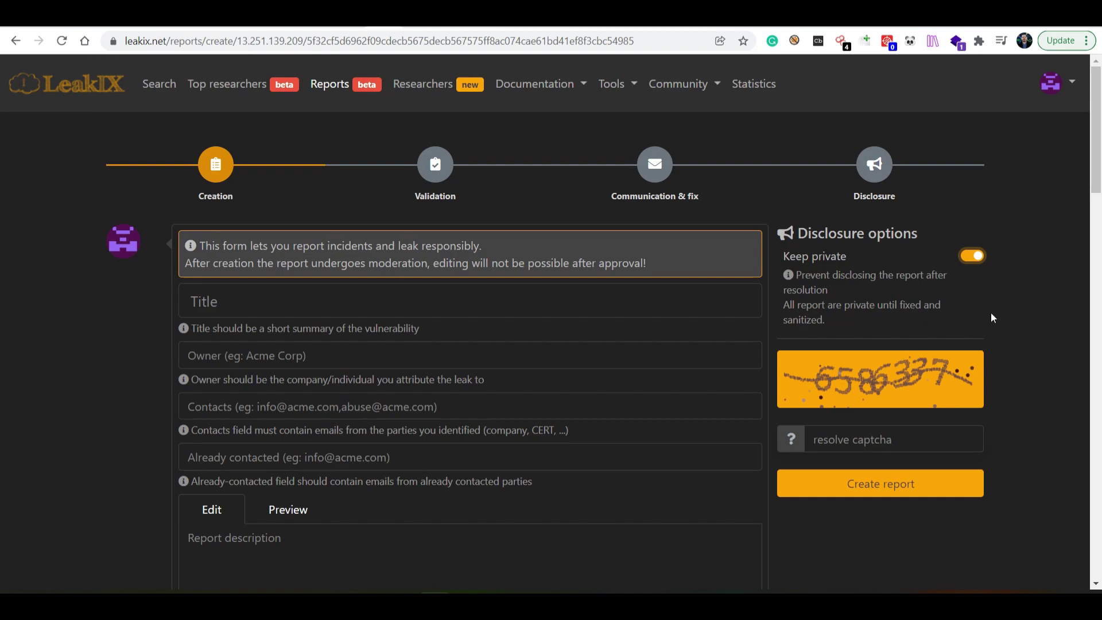
# Enter the captcha answer 6586337 in the resolve captcha field.
pyautogui.click(973, 439)
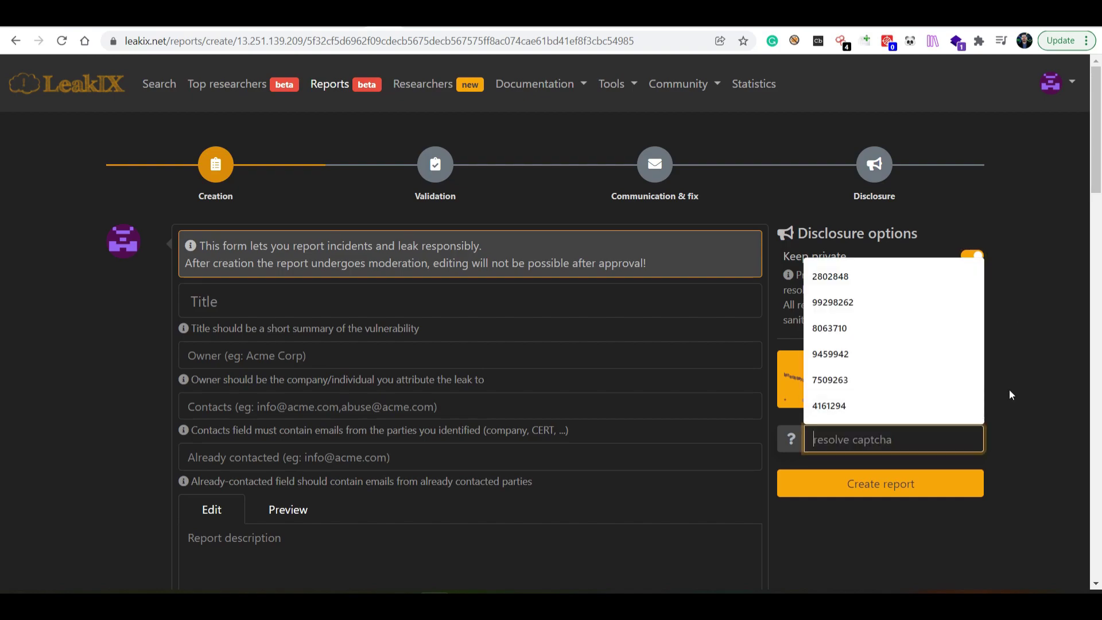
pyautogui.click(1037, 375)
pyautogui.click(918, 440)
pyautogui.click(1020, 408)
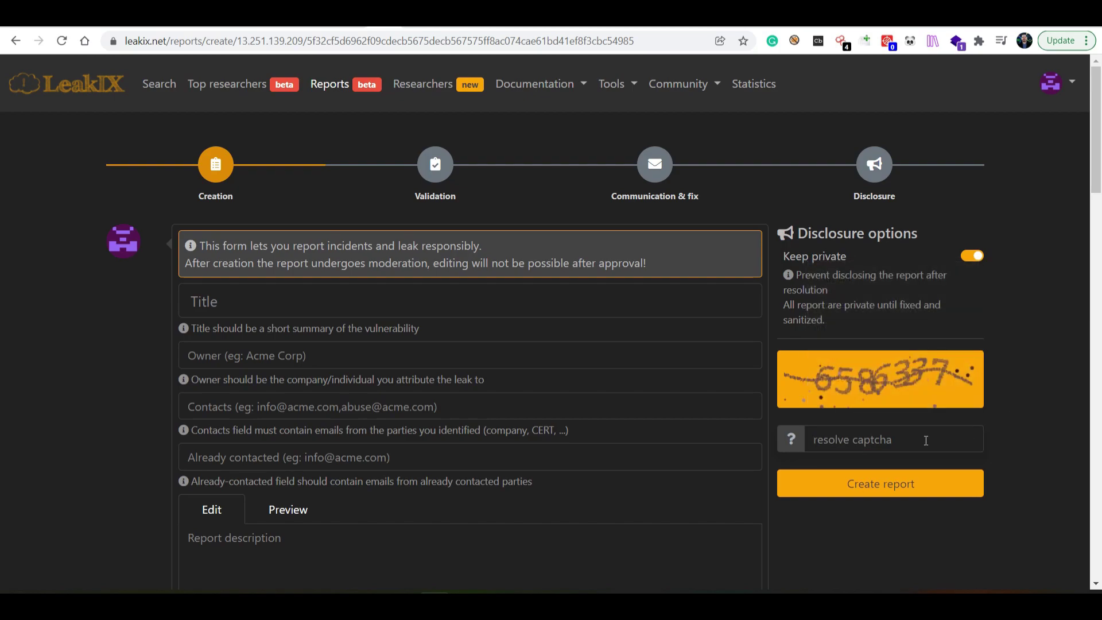
pyautogui.click(923, 439)
pyautogui.write('65')
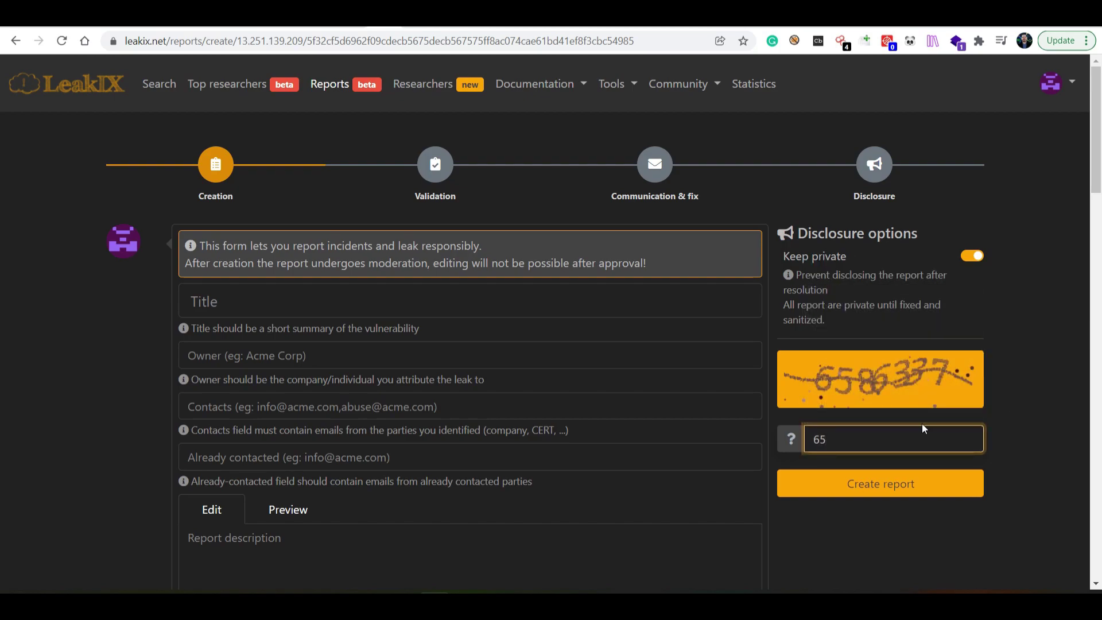
pyautogui.write('8')
pyautogui.write('6337')
pyautogui.scroll(-7, 480, 539)
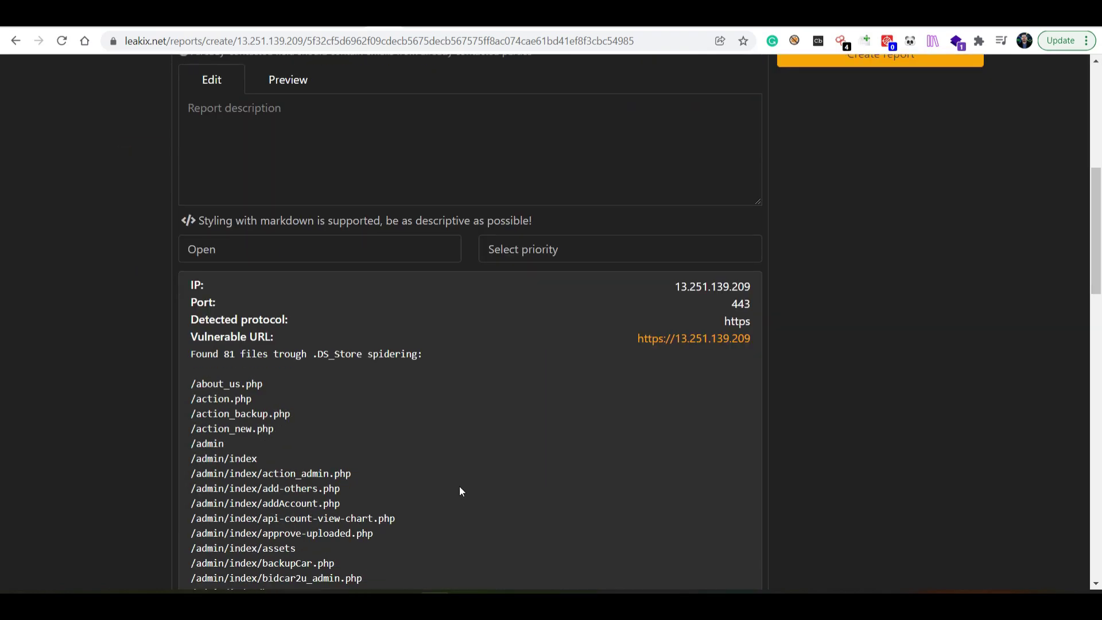
pyautogui.scroll(7, 459, 486)
pyautogui.click(880, 550)
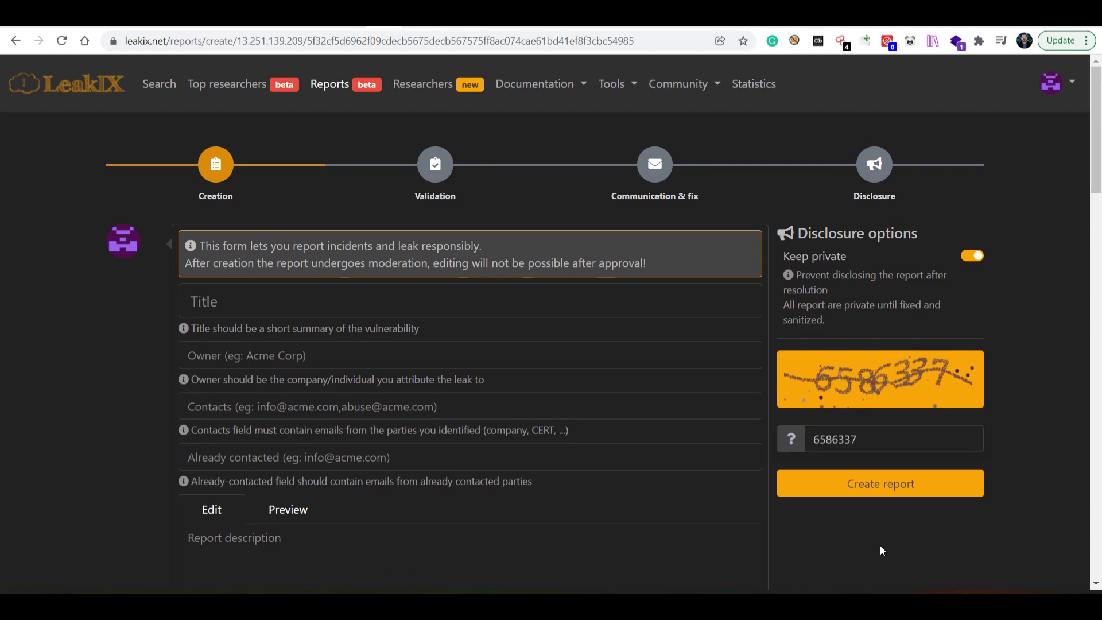
# Set the report priority to High.
pyautogui.scroll(-5, 848, 561)
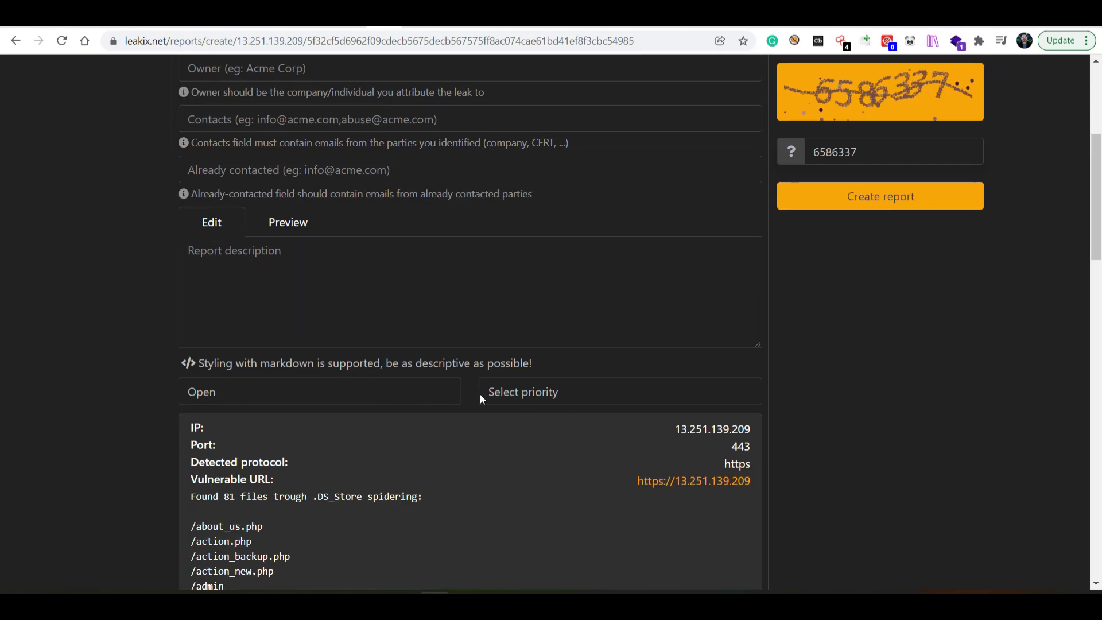
pyautogui.click(523, 392)
pyautogui.click(505, 494)
pyautogui.click(608, 394)
pyautogui.click(543, 478)
pyautogui.click(846, 405)
pyautogui.scroll(5, 848, 409)
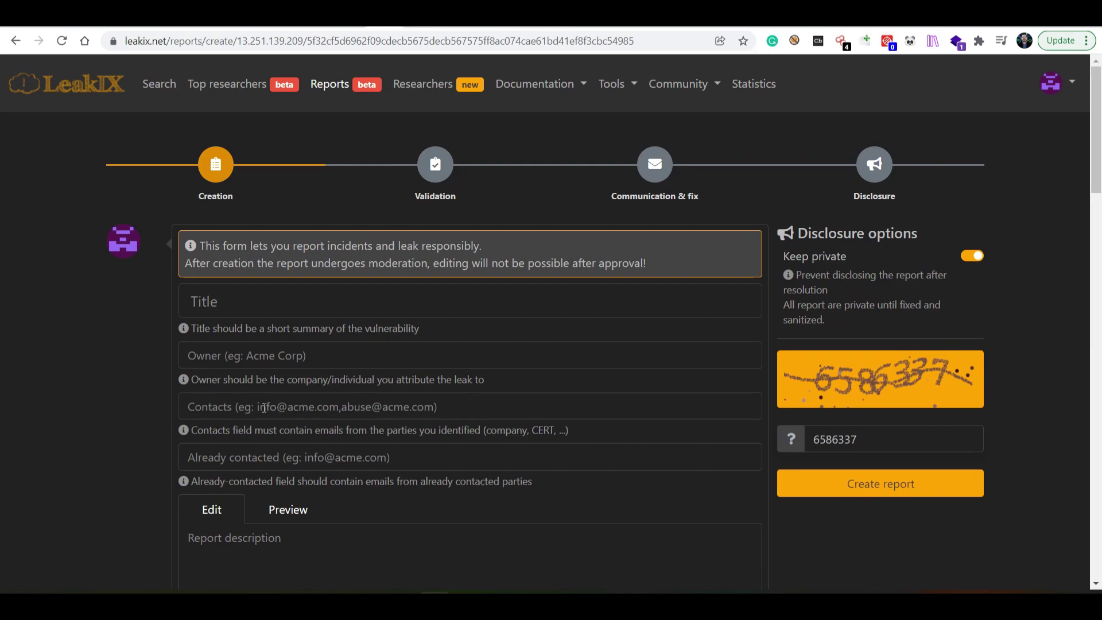
# Enter BidCar2U as the owner and 'Database Leak' as the report title.
pyautogui.click(253, 359)
pyautogui.write('Bi')
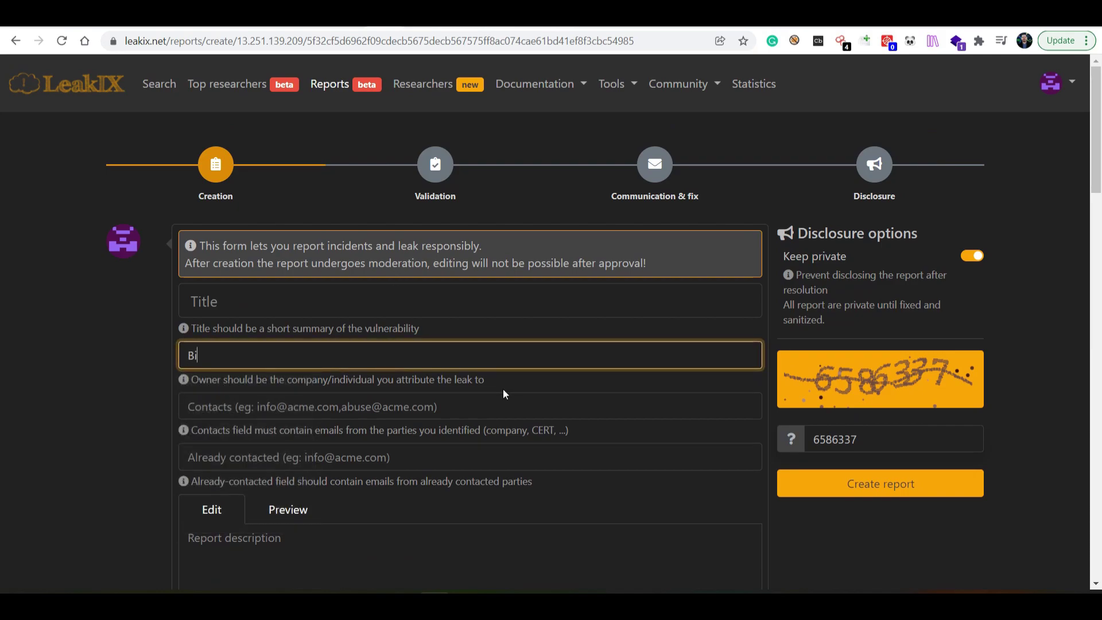
pyautogui.write('dCar2U')
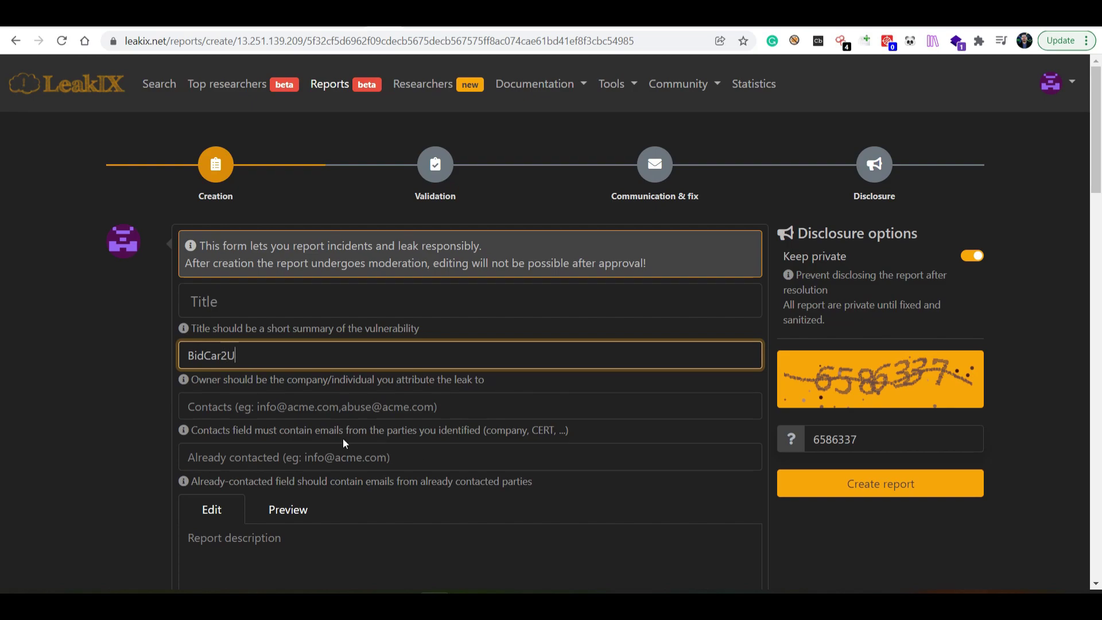
pyautogui.click(319, 308)
pyautogui.write('d')
pyautogui.press('BackSpace')
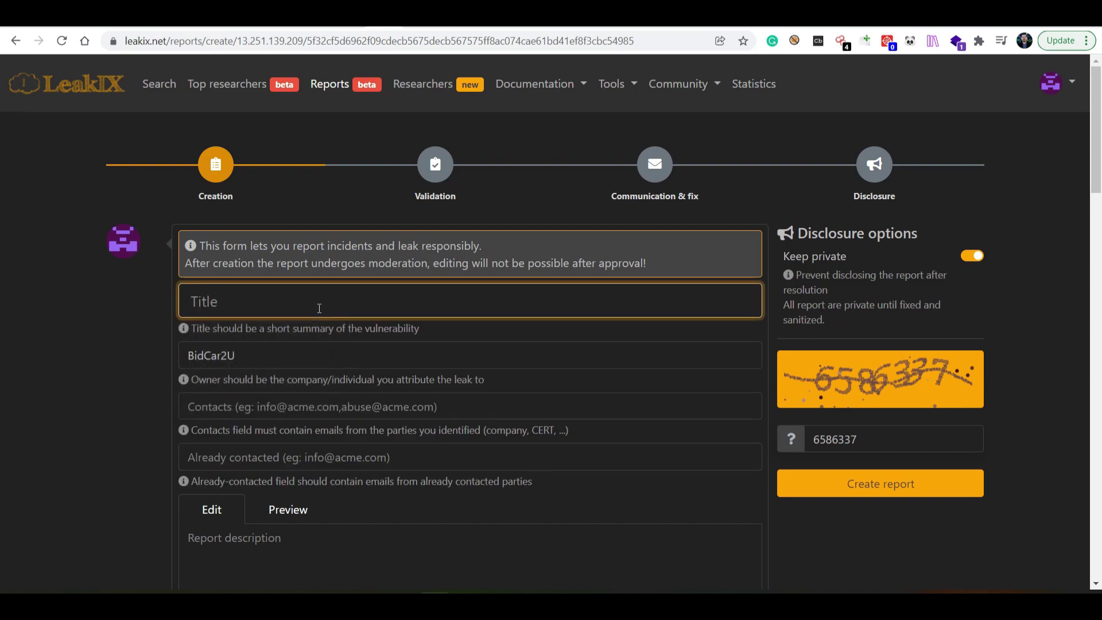
pyautogui.write('Database L')
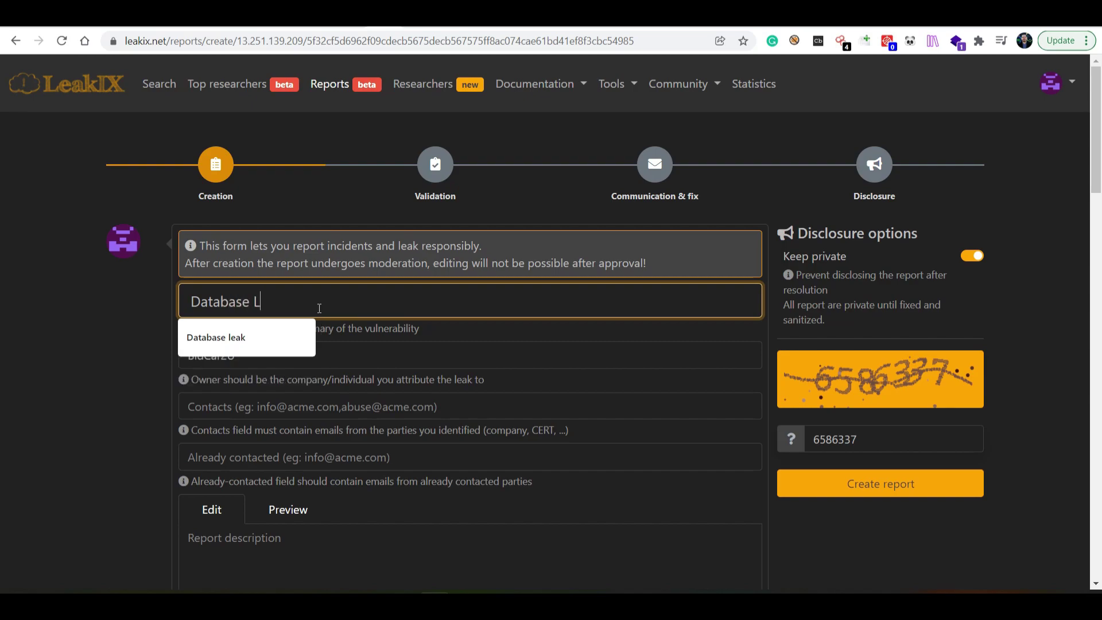
pyautogui.write('eak')
pyautogui.click(104, 365)
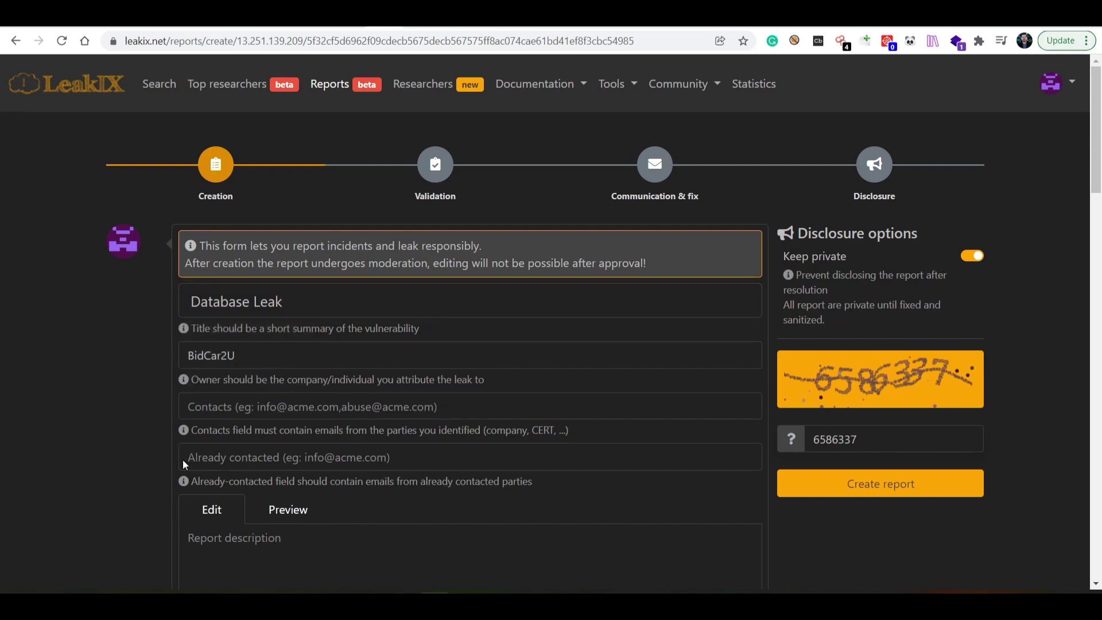
pyautogui.click(345, 409)
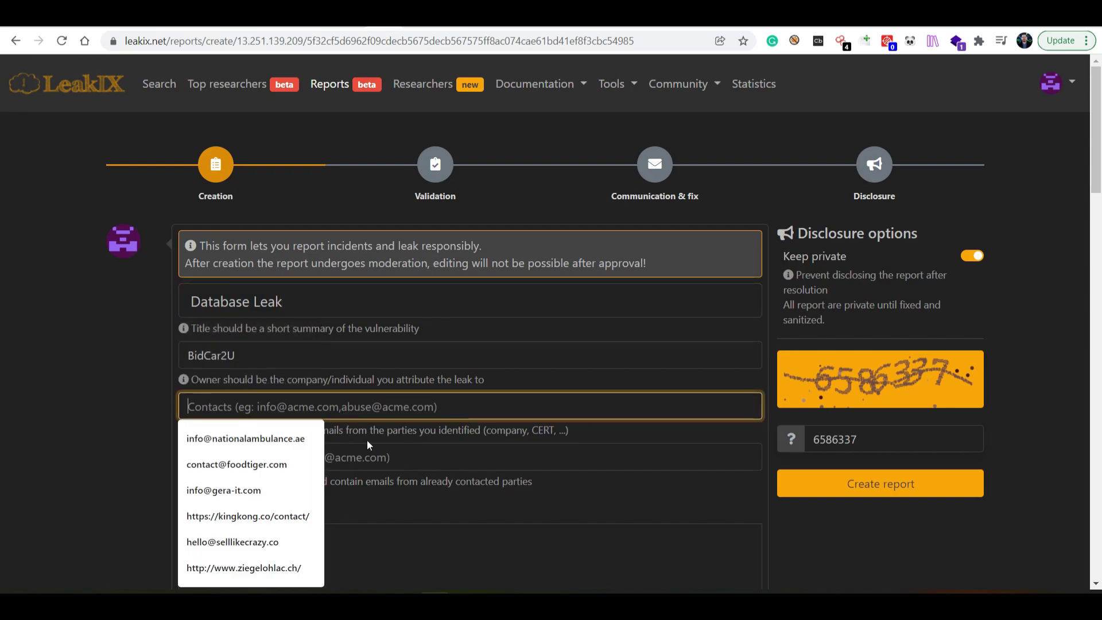
pyautogui.click(95, 380)
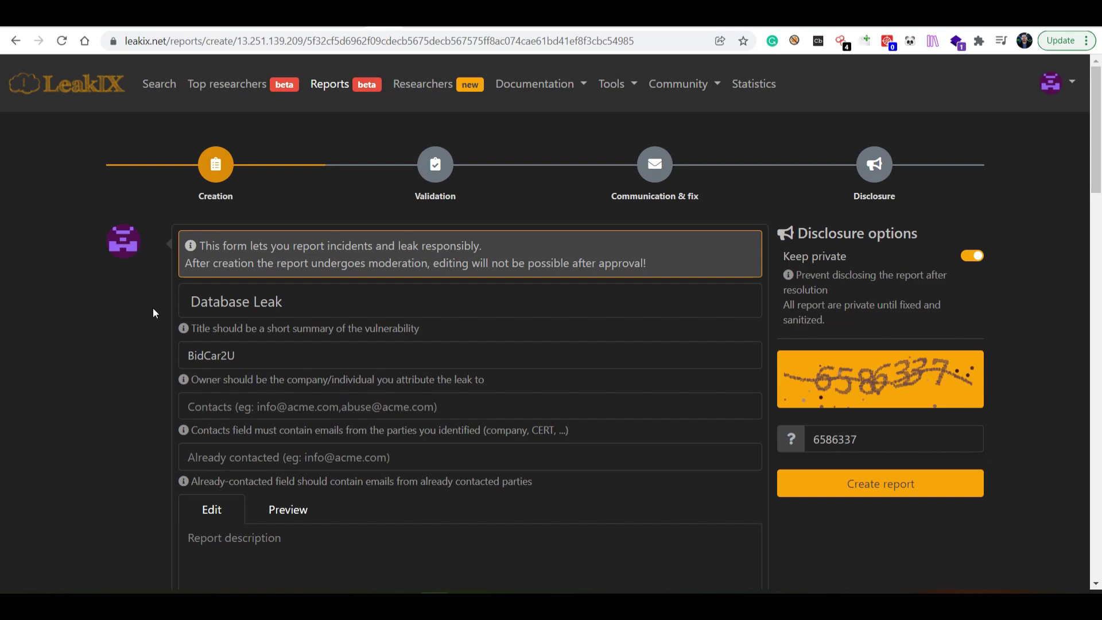
pyautogui.scroll(-10, 304, 531)
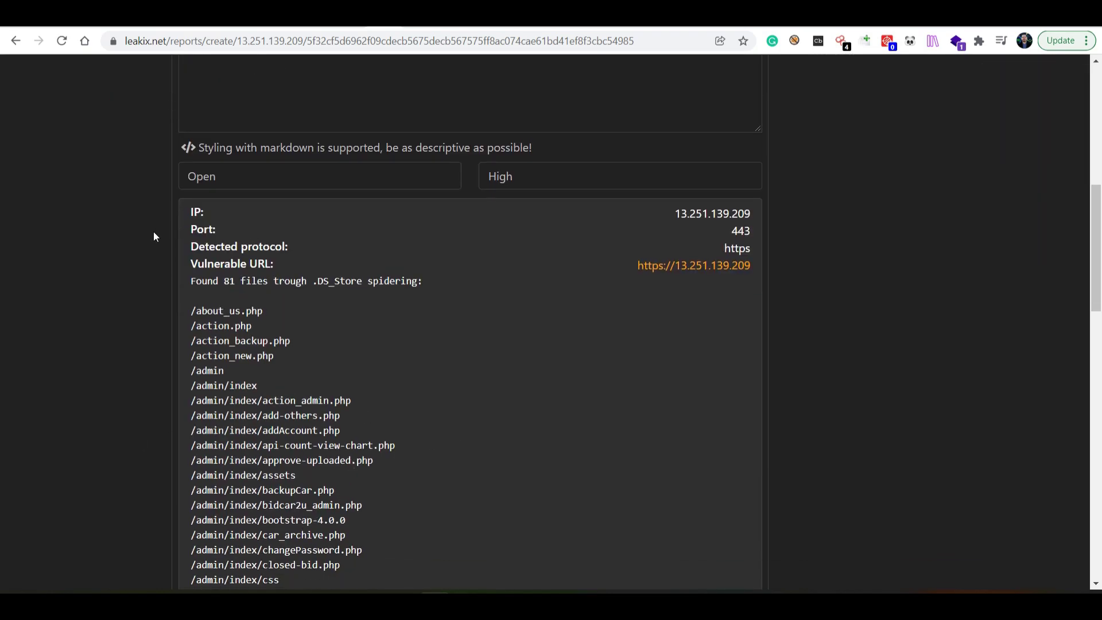
pyautogui.scroll(1, 115, 264)
pyautogui.scroll(-7, 230, 310)
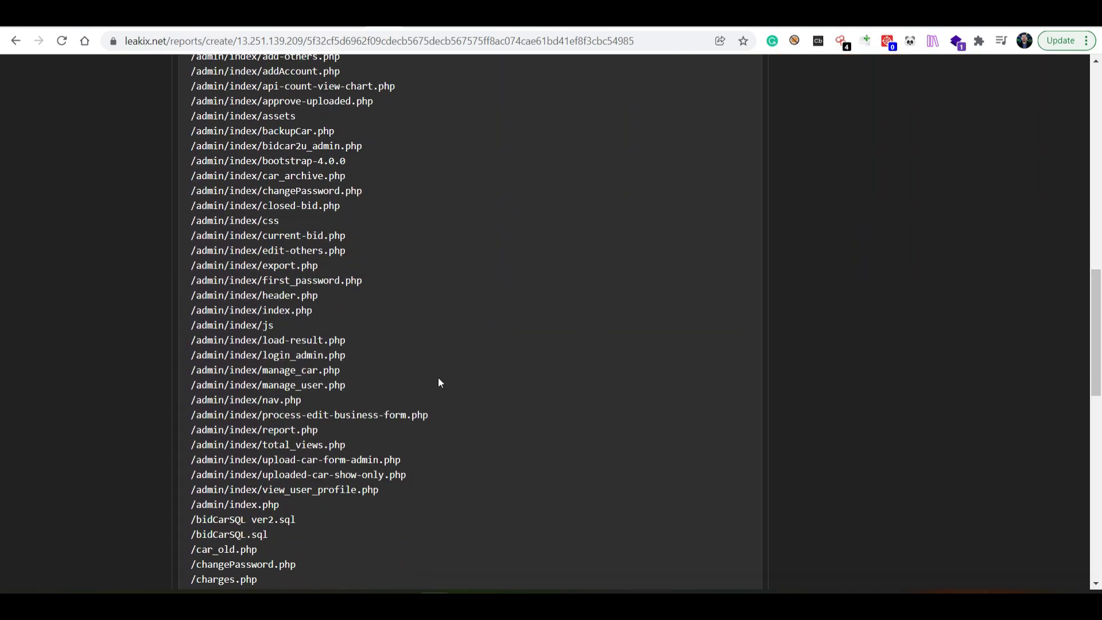
pyautogui.scroll(9, 439, 381)
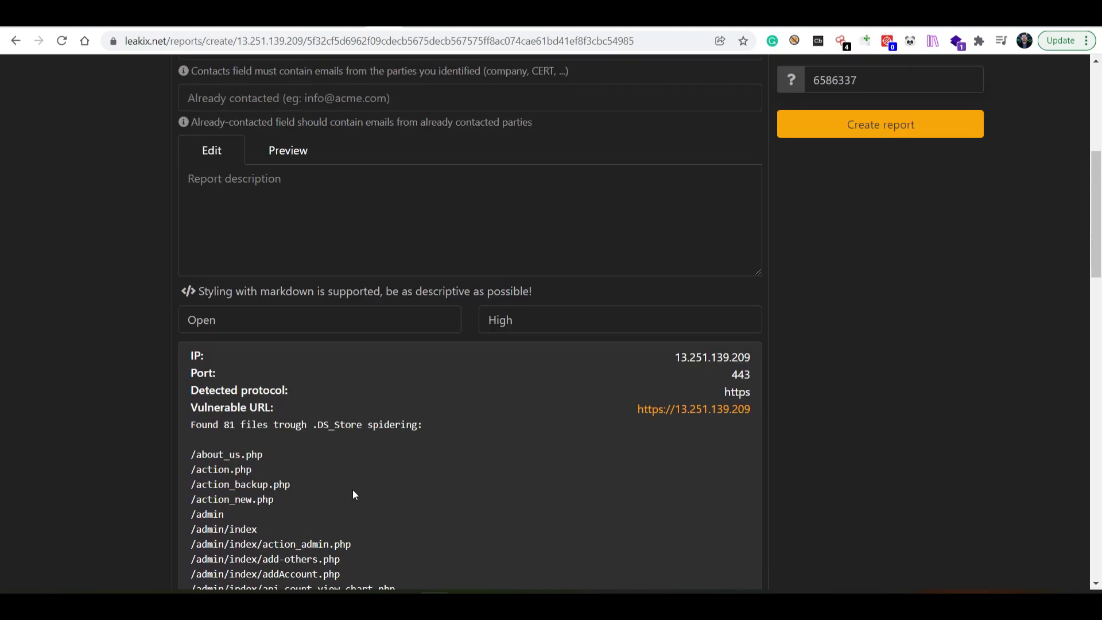
pyautogui.scroll(5, 438, 517)
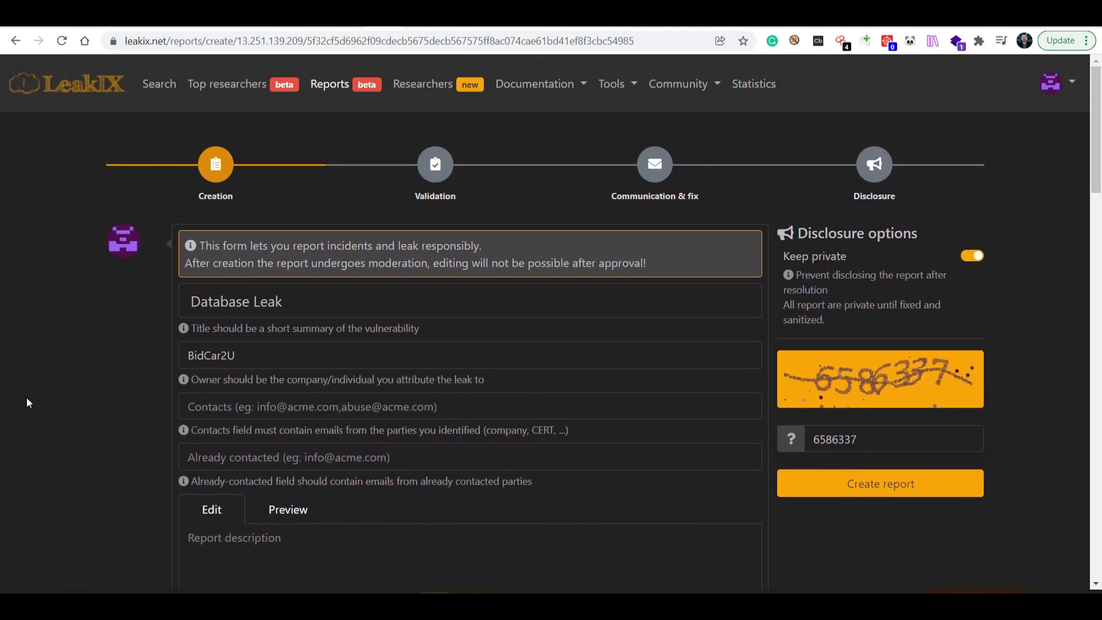
pyautogui.scroll(-5, 28, 398)
pyautogui.scroll(6, 73, 399)
pyautogui.click(248, 408)
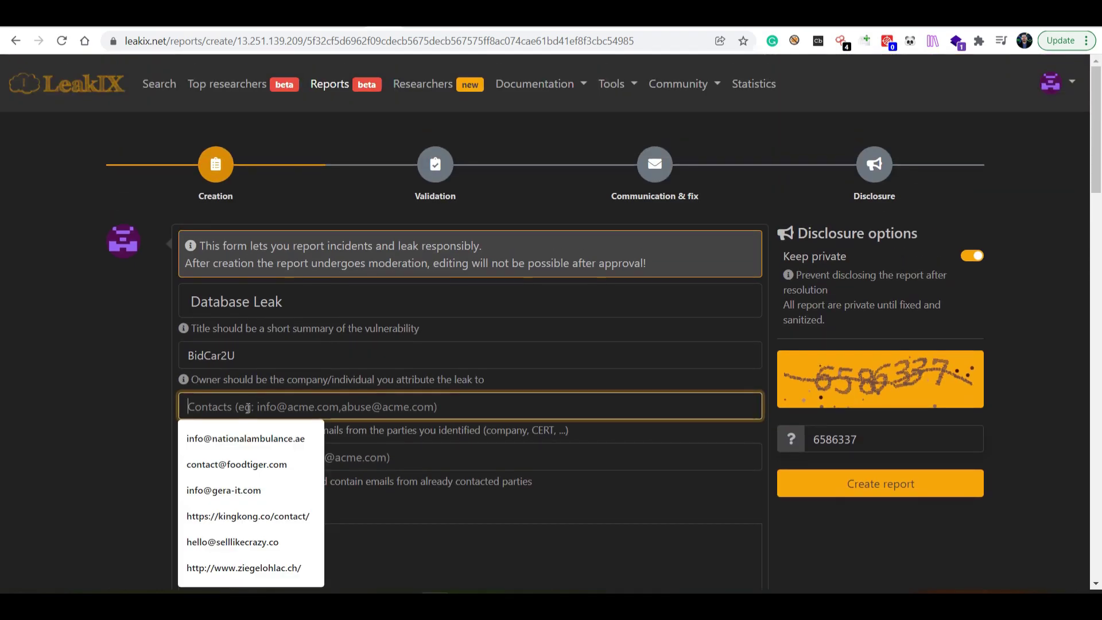
pyautogui.click(249, 378)
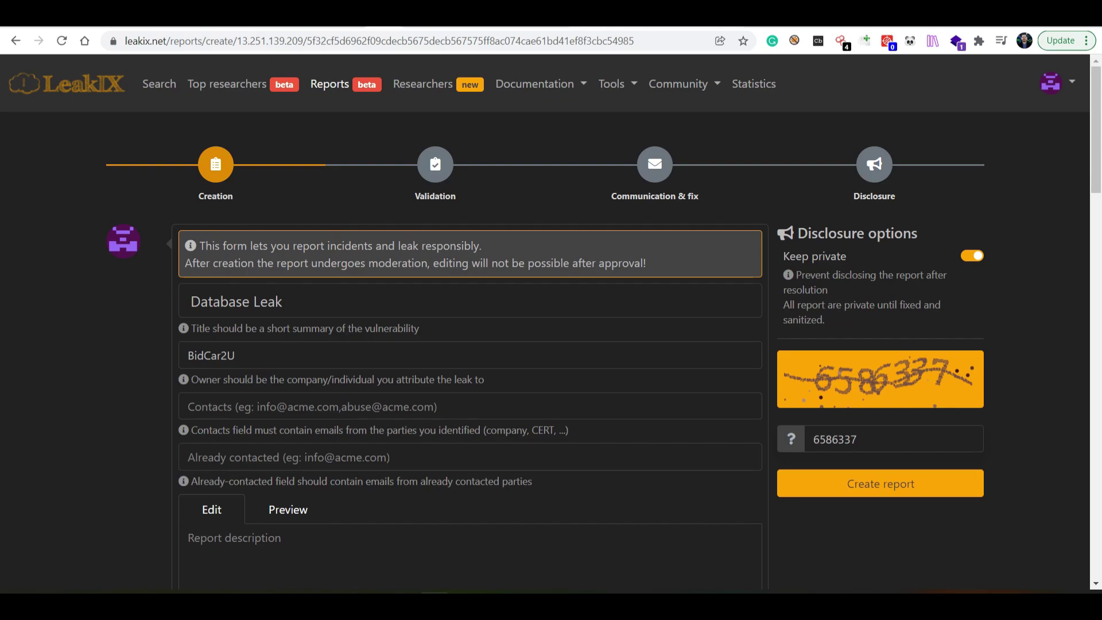
# Copy the General Queries email address from the BidCar2U Contact Us page.
pyautogui.hotkey('ctrl', 'Tab')
pyautogui.scroll(-12, 892, 198)
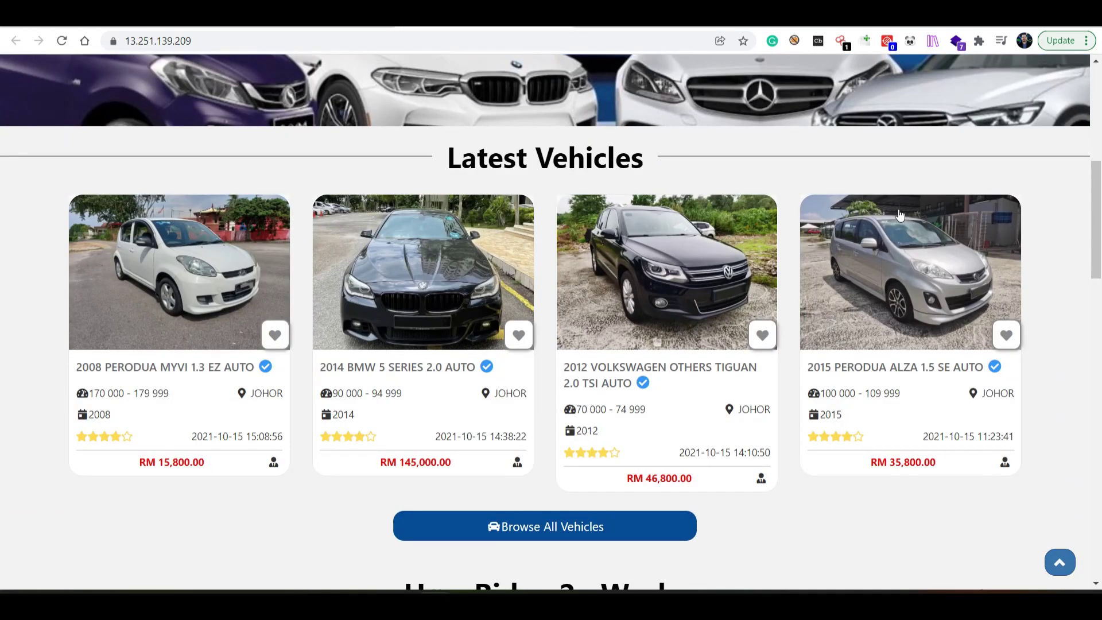
pyautogui.scroll(-12, 899, 215)
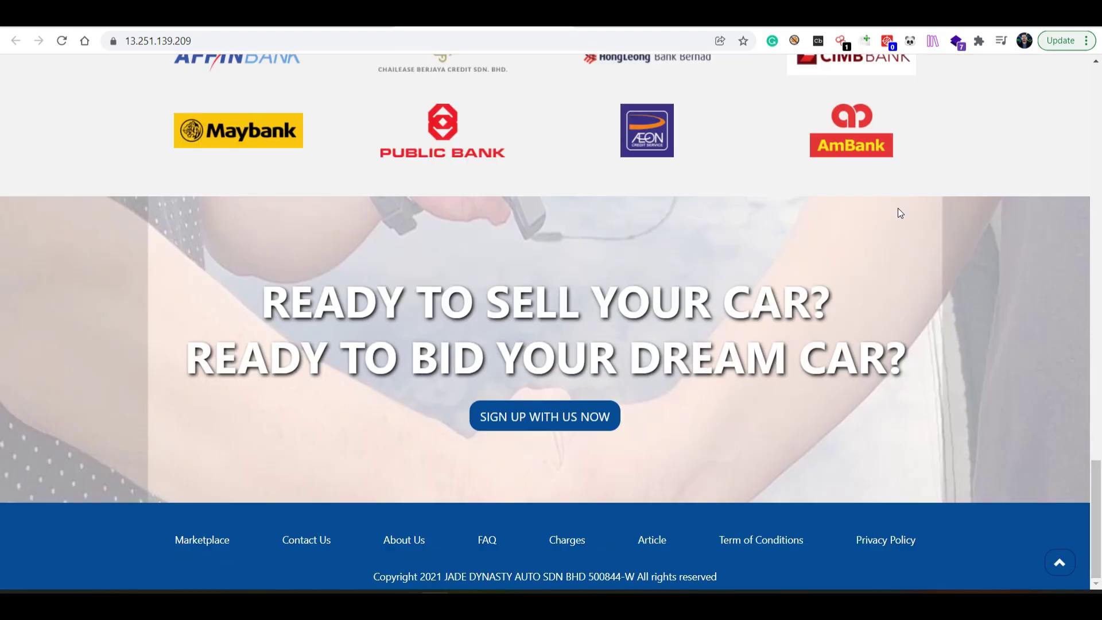
pyautogui.scroll(20, 898, 213)
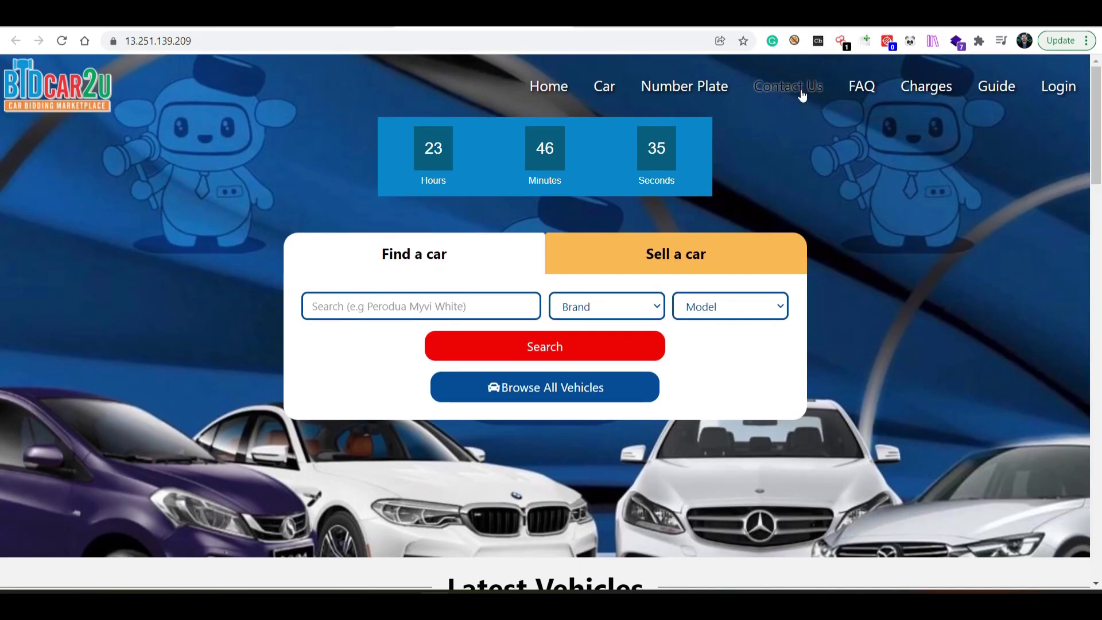
pyautogui.click(797, 86)
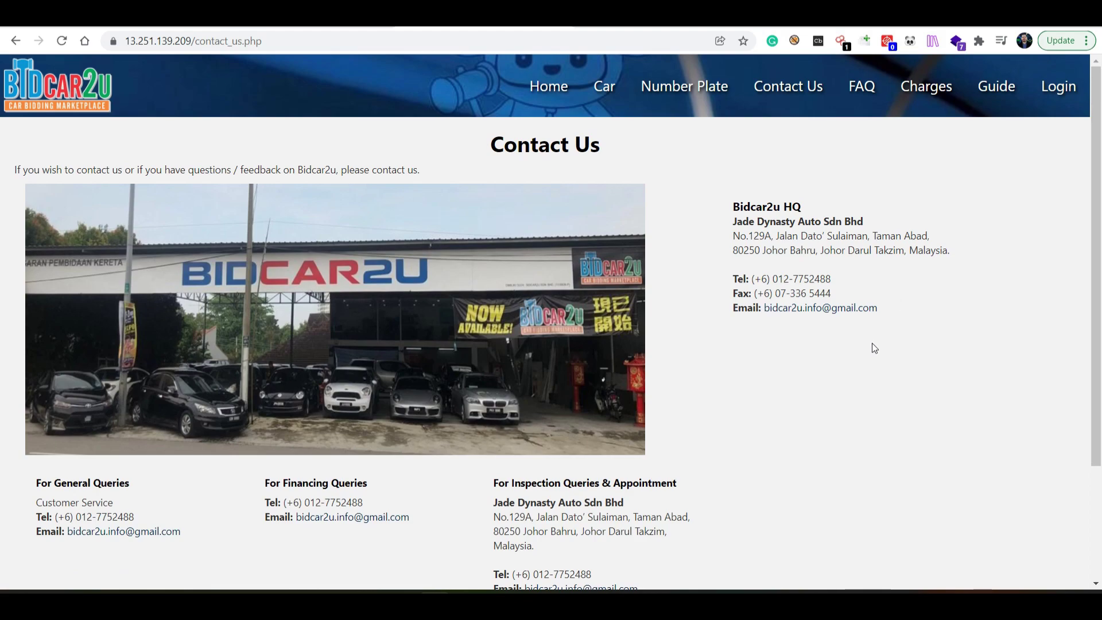
pyautogui.scroll(-3, 752, 480)
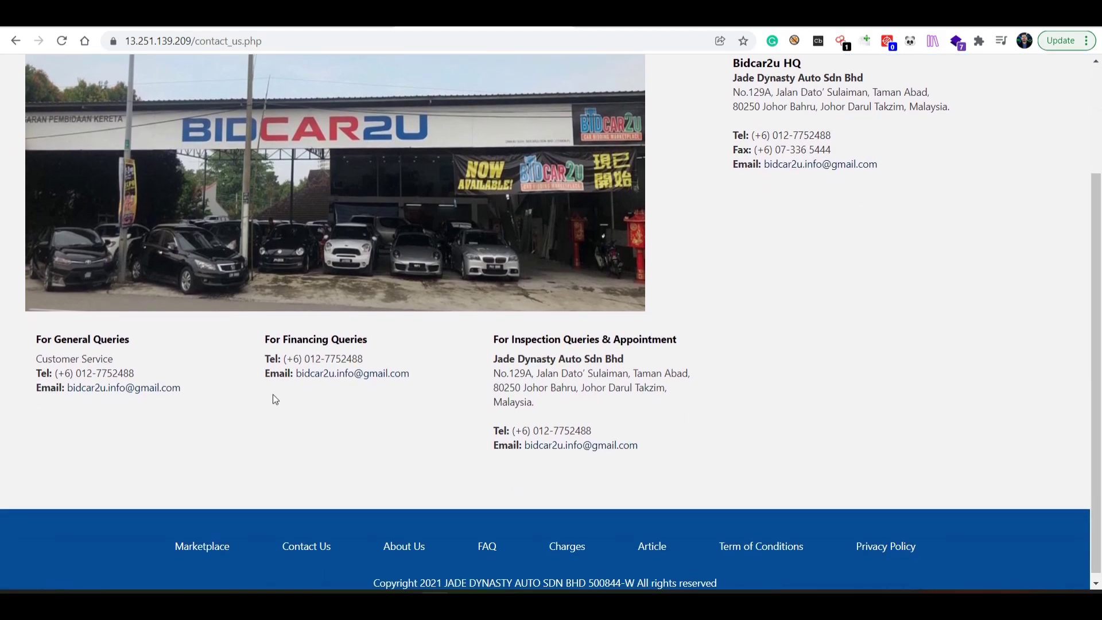
pyautogui.moveTo(394, 387); pyautogui.dragTo(274, 388)
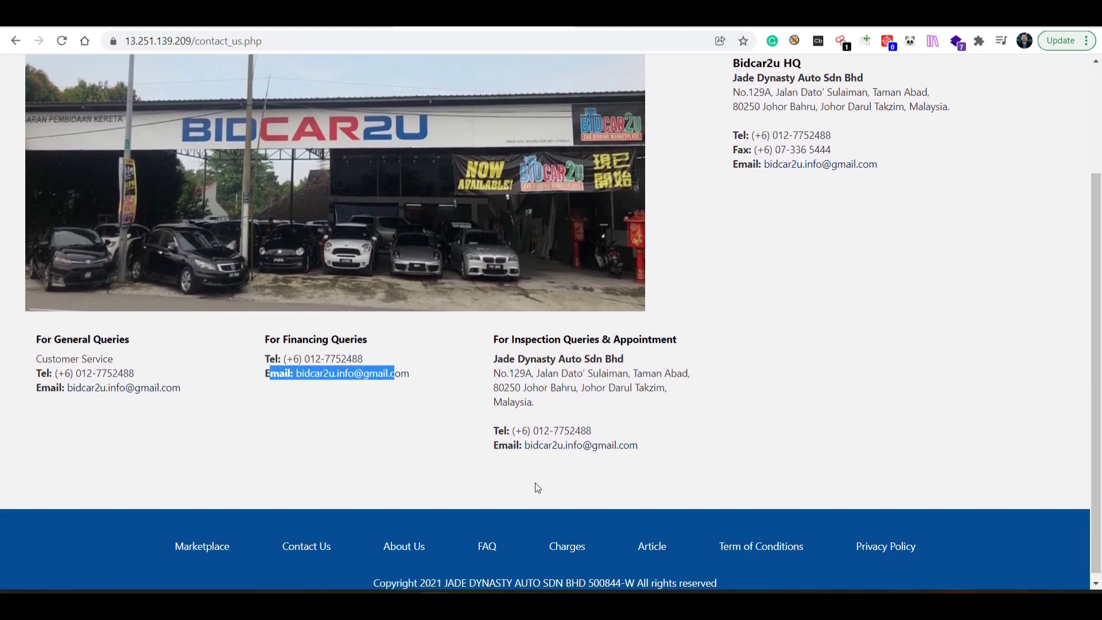
pyautogui.moveTo(674, 449); pyautogui.dragTo(526, 462)
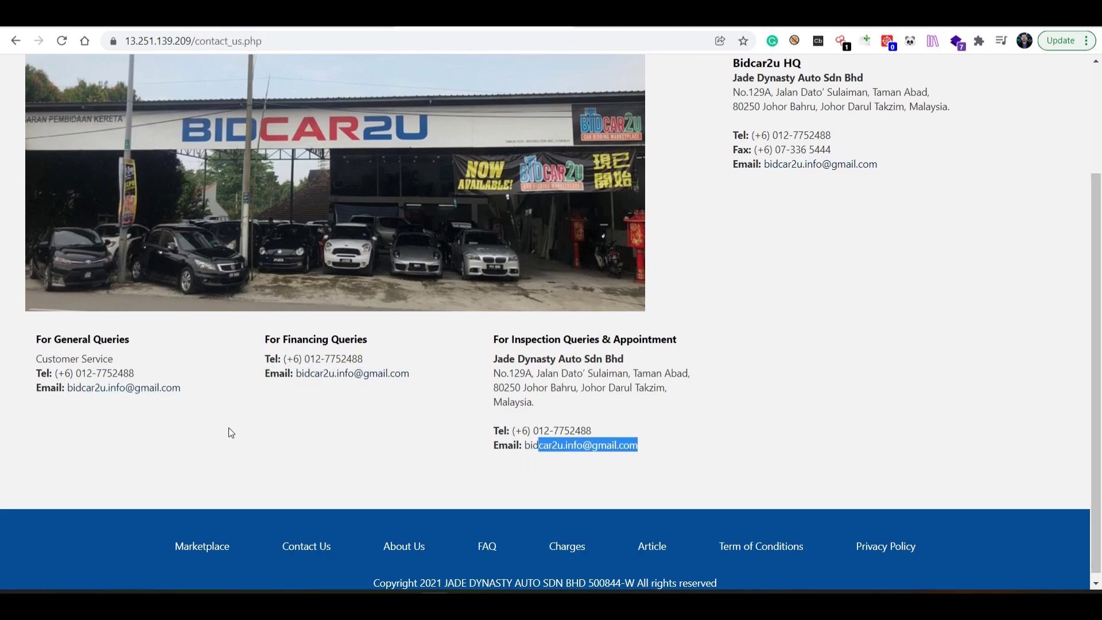
pyautogui.moveTo(208, 390); pyautogui.dragTo(66, 393)
pyautogui.hotkey('ctrl', 'c')
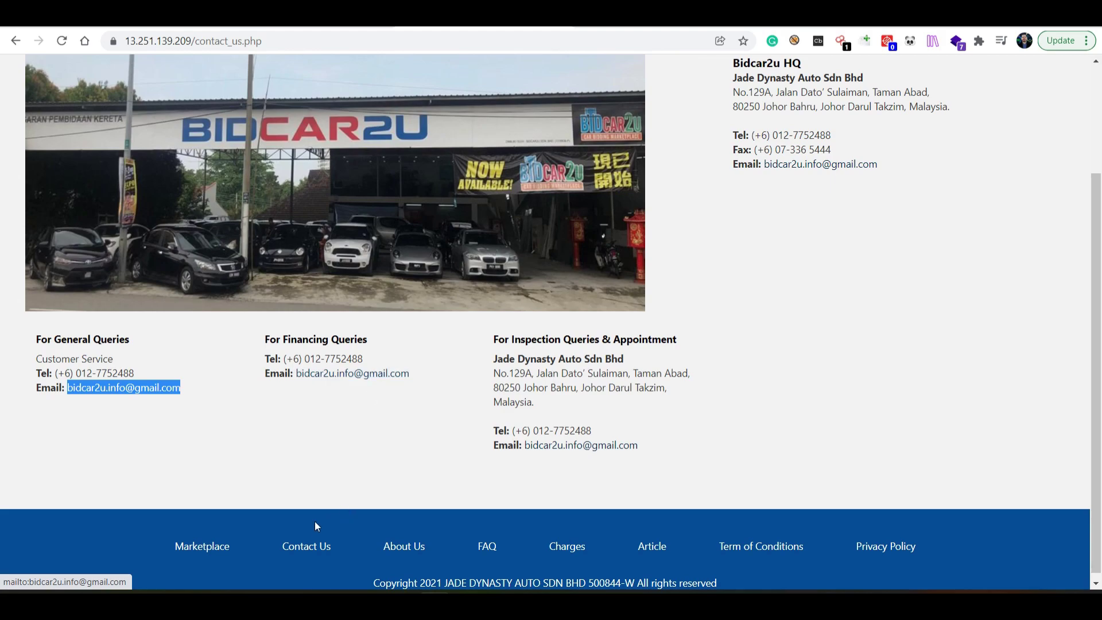
pyautogui.scroll(3, 757, 247)
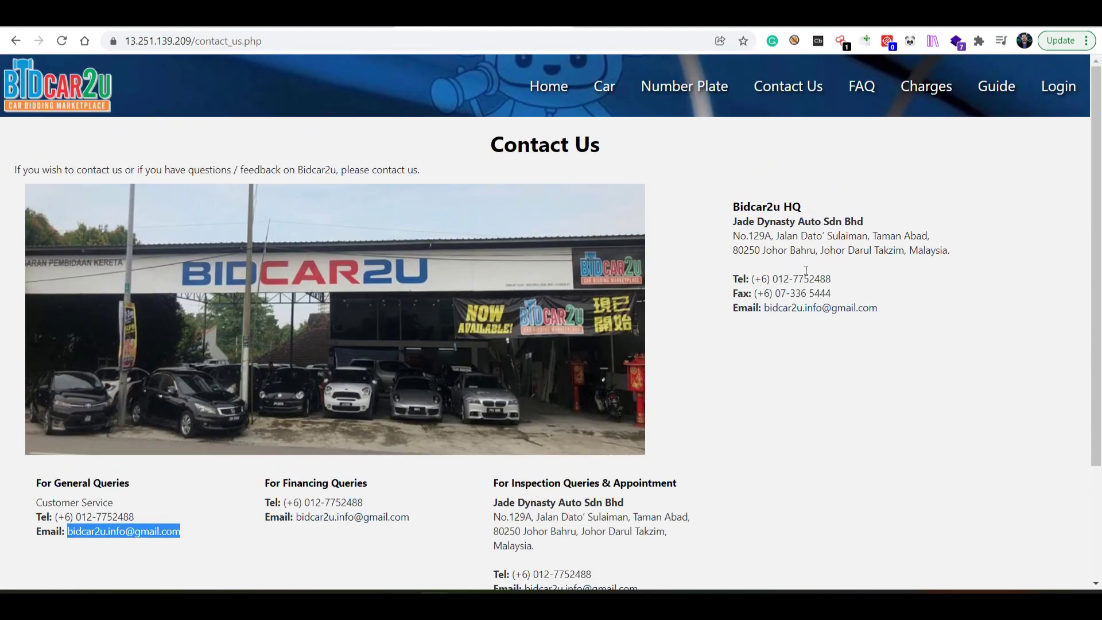
# Paste the copied company email into the LeakIX report's Contacts field.
pyautogui.hotkey('alt', 'Tab')
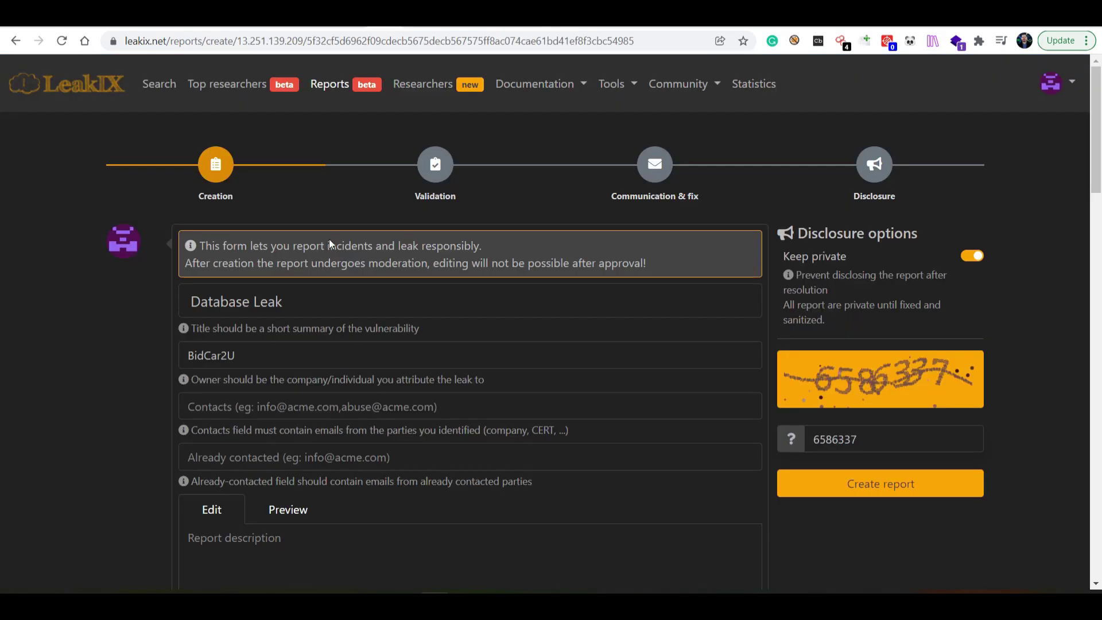
pyautogui.click(235, 407)
pyautogui.hotkey('ctrl', 'v')
pyautogui.press('Escape')
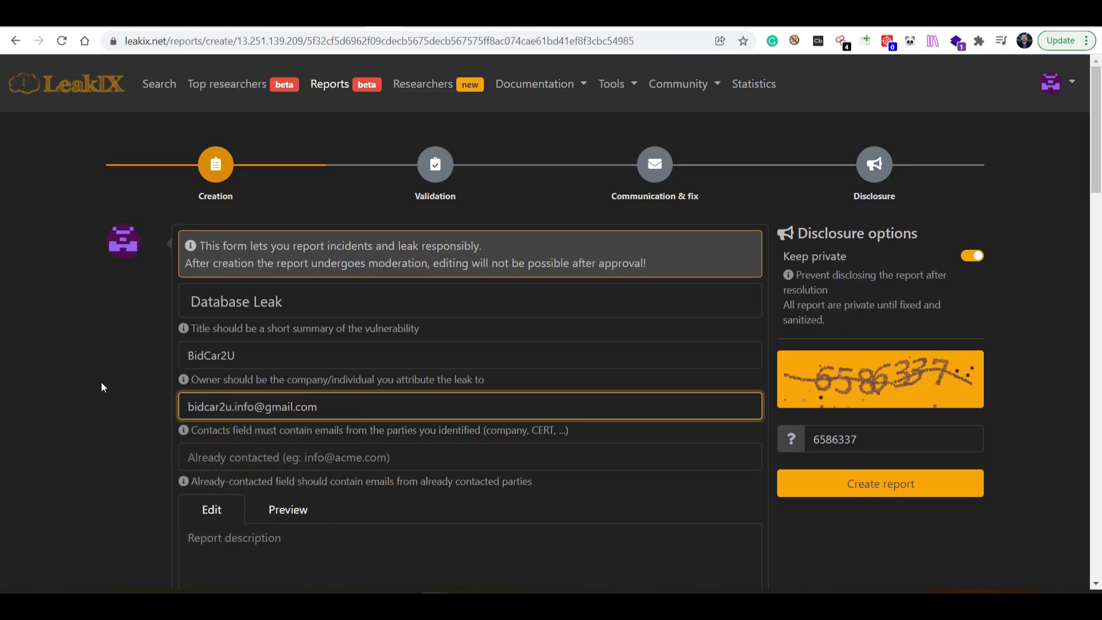
pyautogui.click(101, 381)
# Write a greeting, a warning that the database is publicly downloadable, a remediation request and 'Regards,'.
pyautogui.scroll(-3, 91, 397)
pyautogui.click(342, 399)
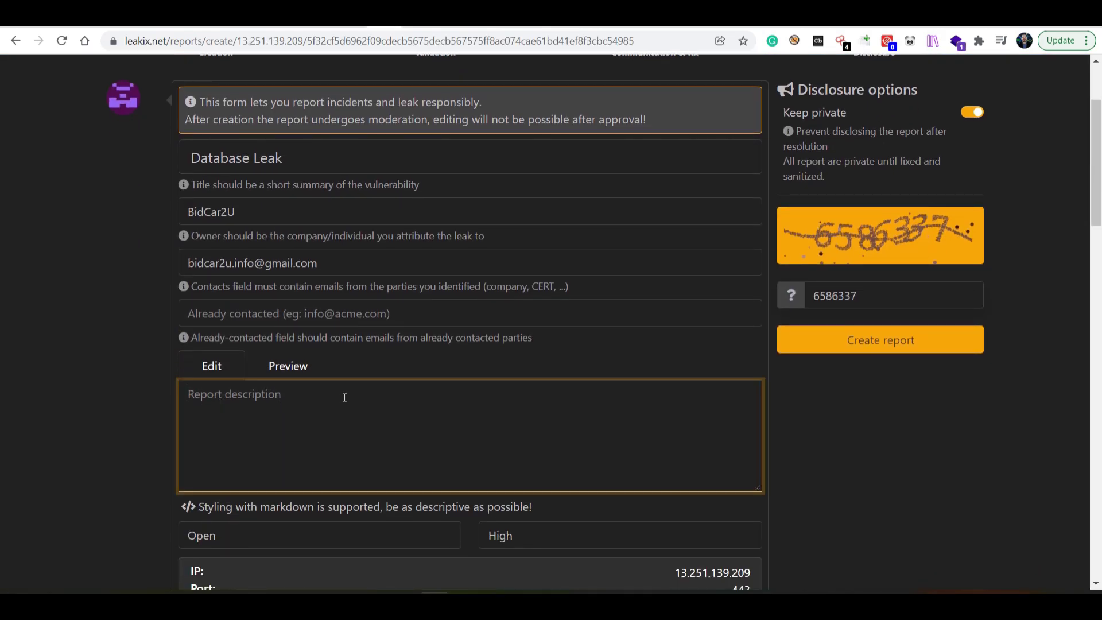
pyautogui.write('He')
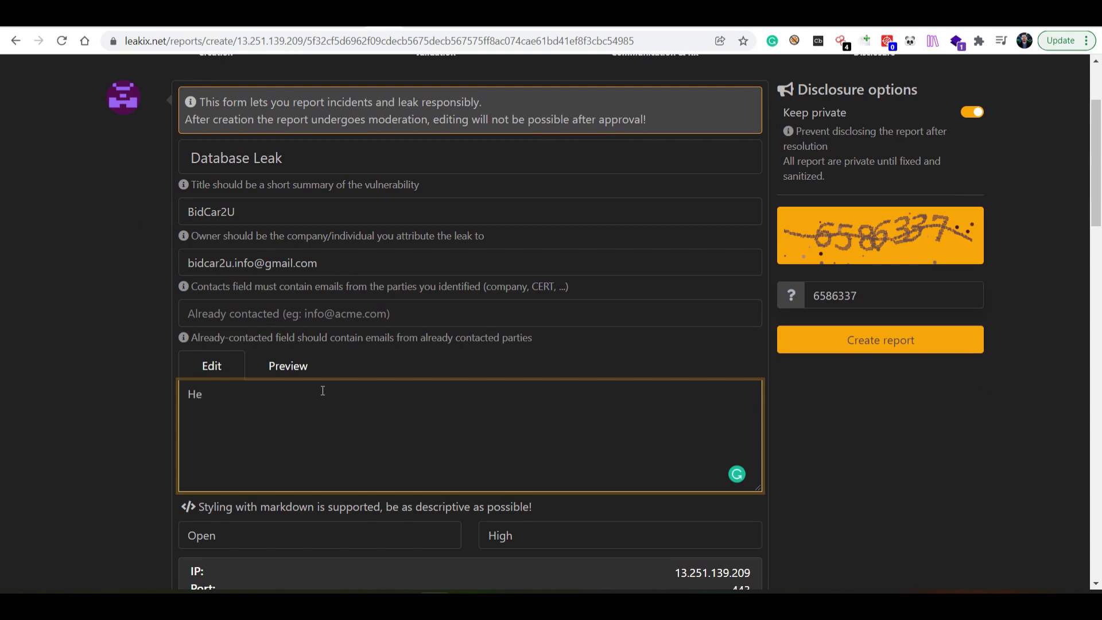
pyautogui.write('llo,  ')
pyautogui.write('Your dat')
pyautogui.write('abase can be p')
pyautogui.write('ublicly dow')
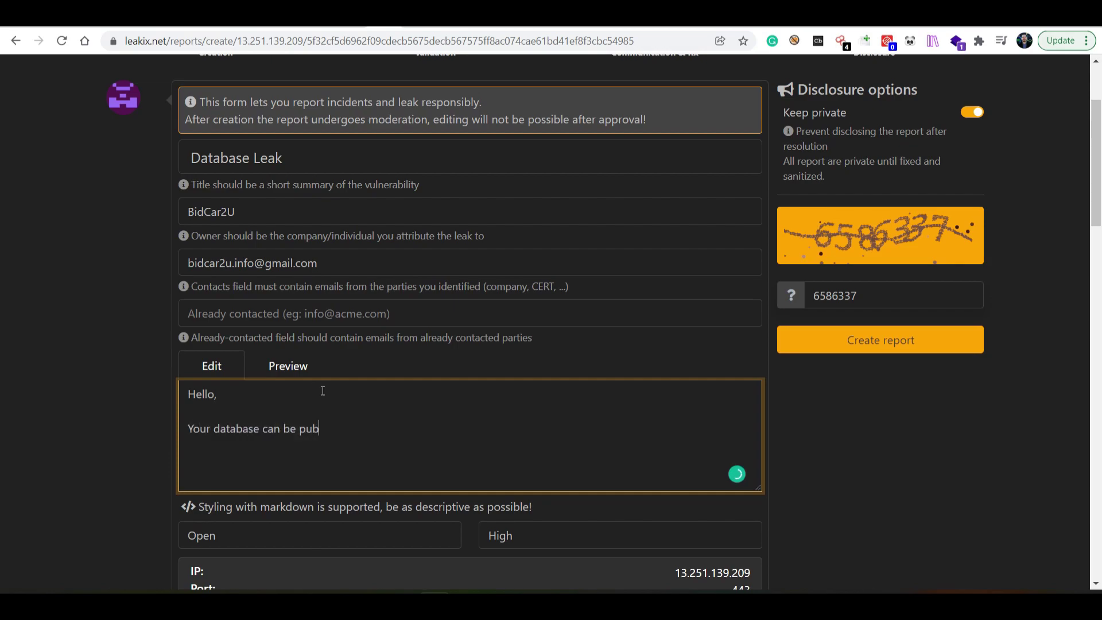
pyautogui.press('BackSpace')
pyautogui.press('BackSpace')
pyautogui.press('BackSpace')
pyautogui.write('accessible and downloa')
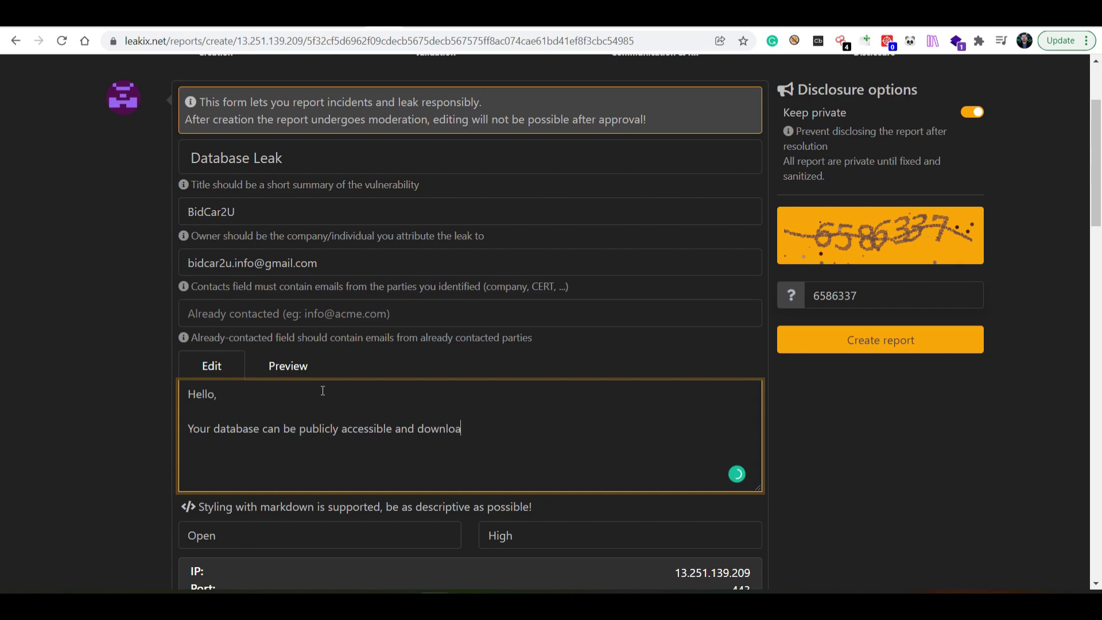
pyautogui.write('ded as you can see in the pro')
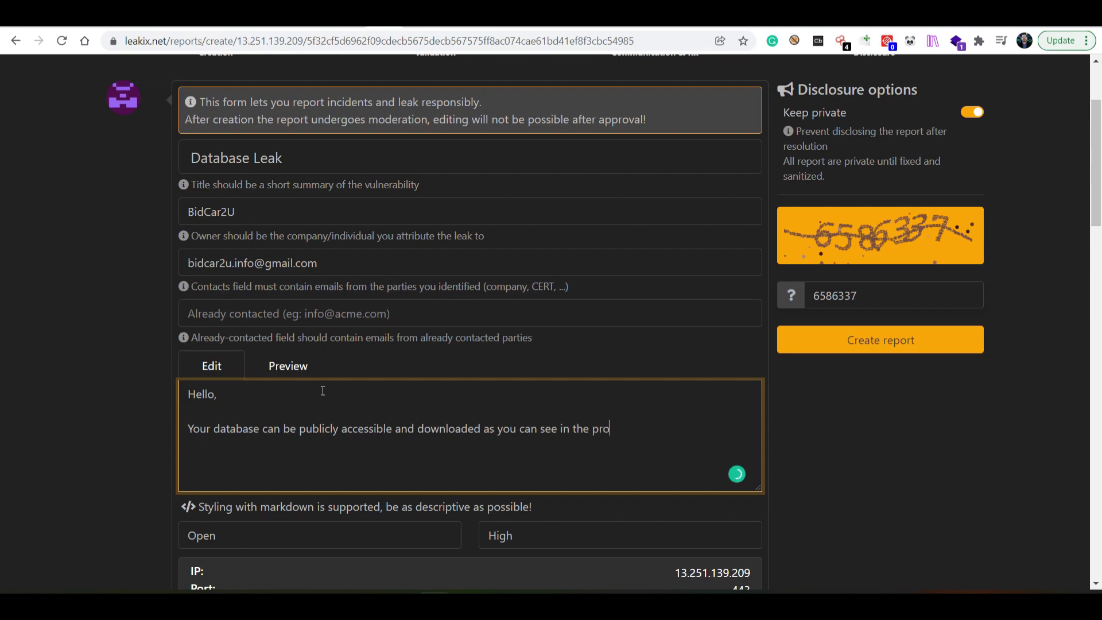
pyautogui.write('of below. Please make sure to')
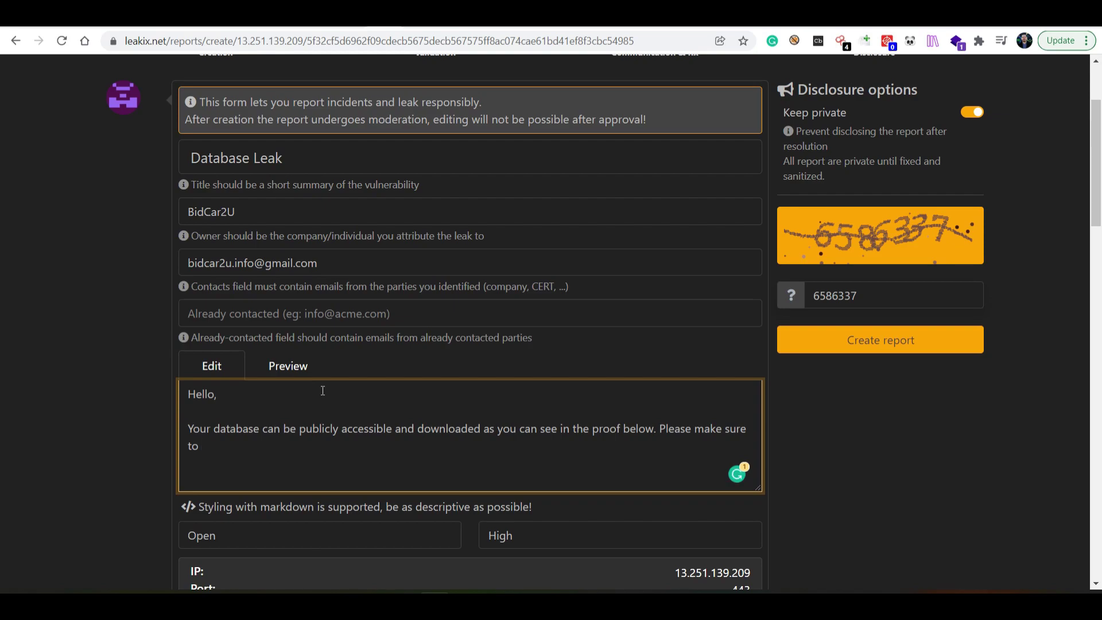
pyautogui.write('remediate this issue be')
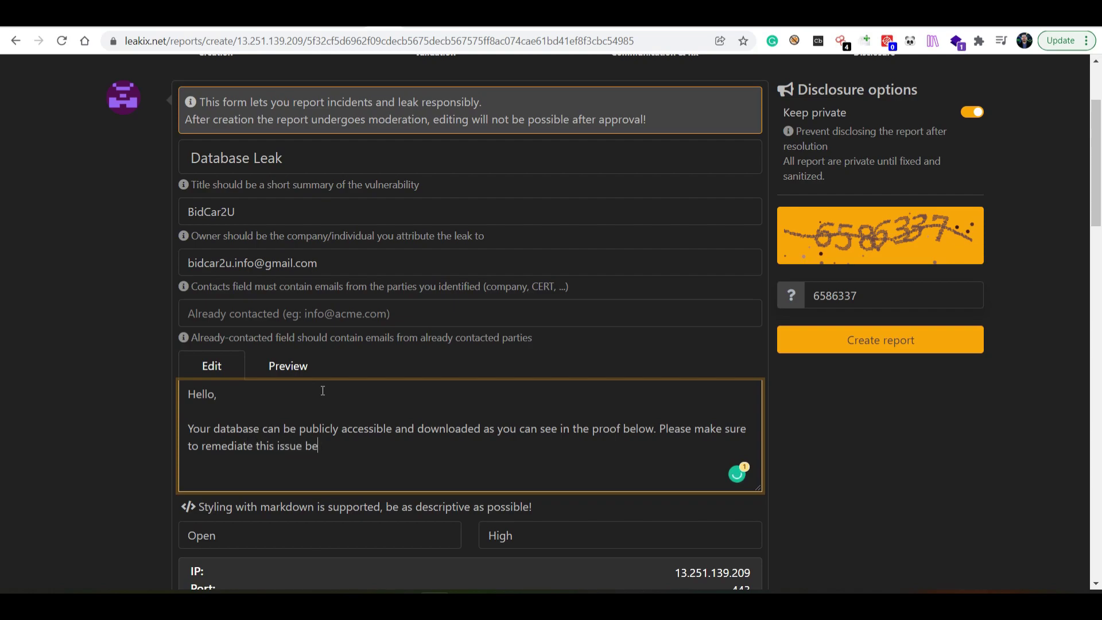
pyautogui.write('fore your information falls int')
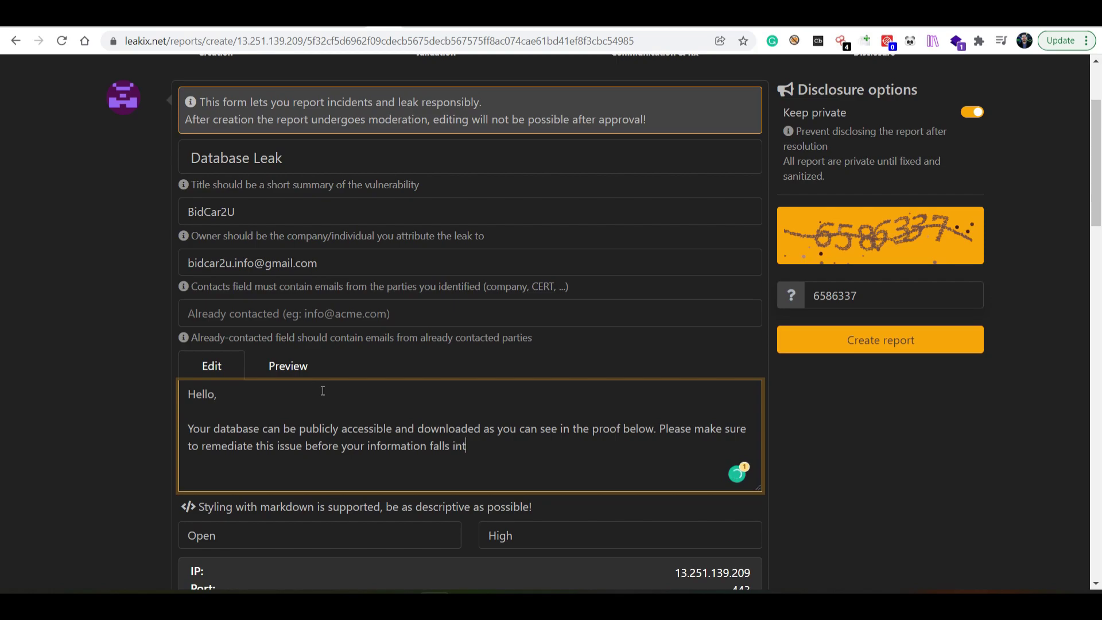
pyautogui.write('o the wrong hands.  Regards,')
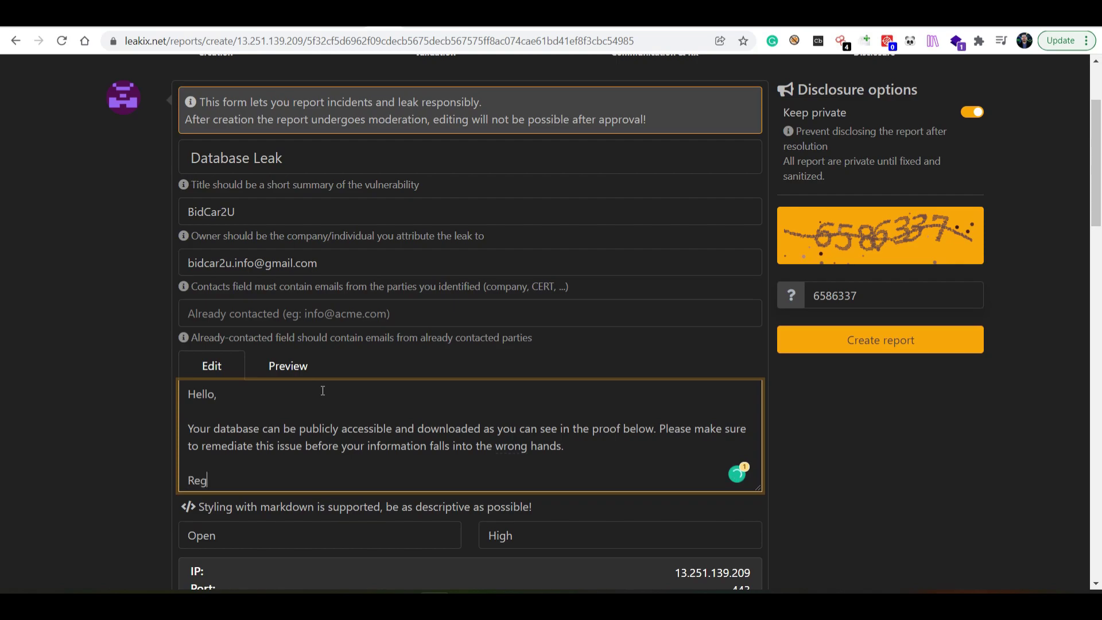
# Sign the description on a new line with the author's name and 'Cybersecurity Researcher'.
pyautogui.press('Return')
pyautogui.write('Cristi ')
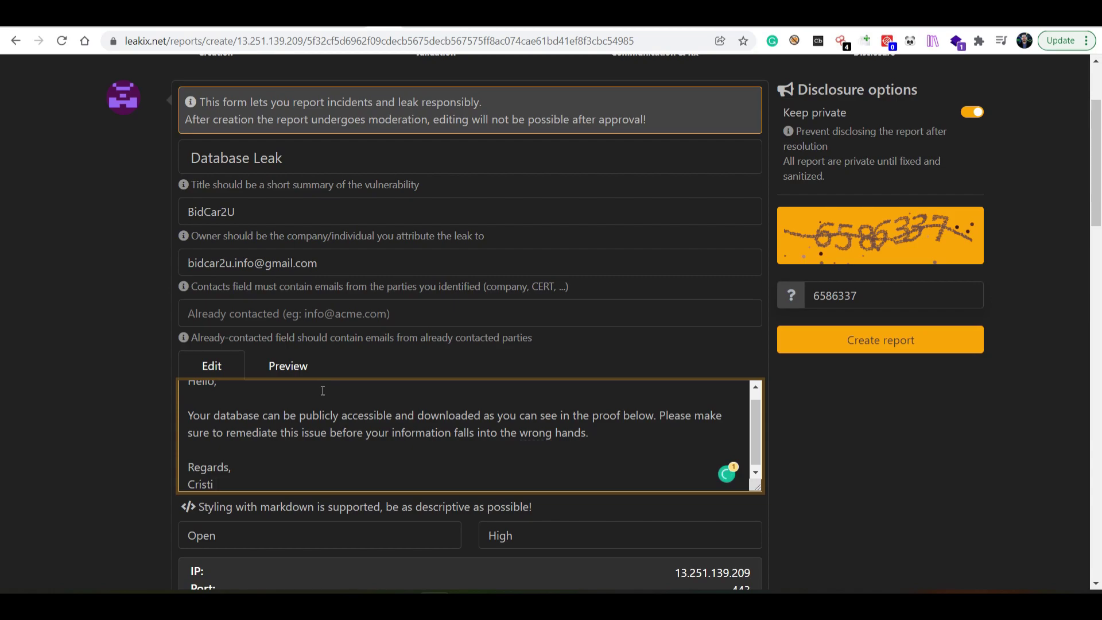
pyautogui.write('- Cybersecurity Researcher')
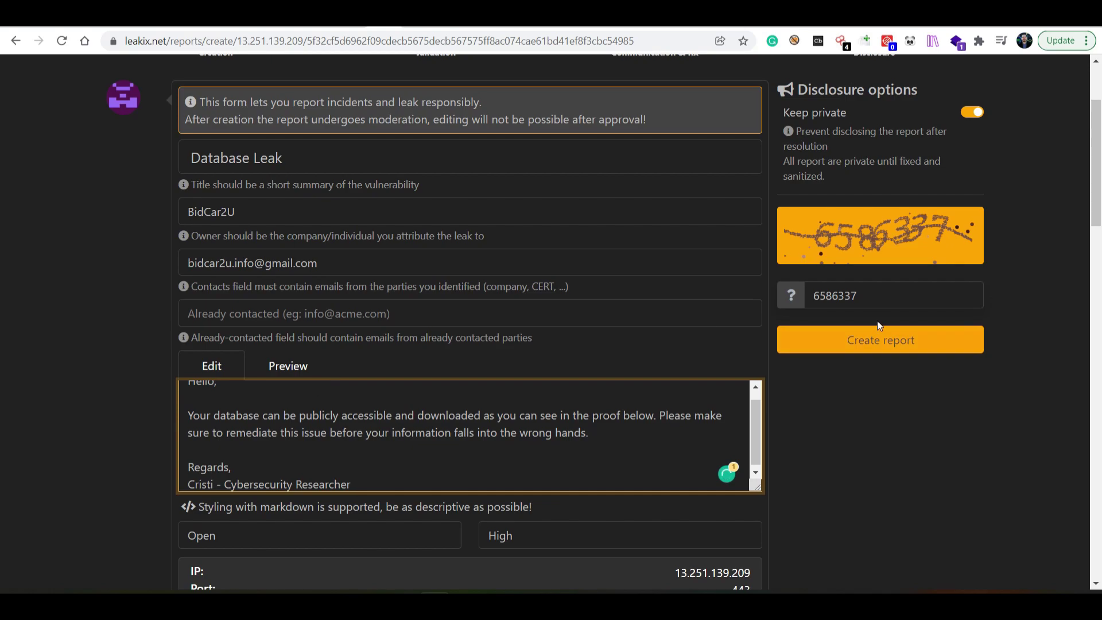
# Review the completed report form, checking the contact email, before creating the report.
pyautogui.click(947, 498)
pyautogui.scroll(-5, 934, 487)
pyautogui.scroll(8, 932, 486)
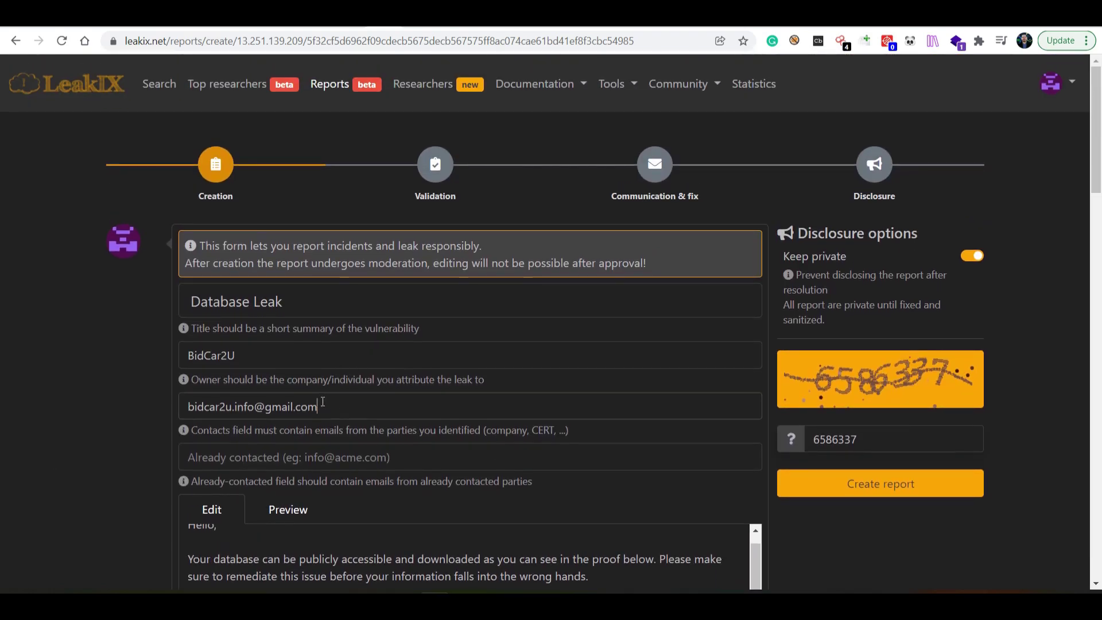
pyautogui.moveTo(320, 407); pyautogui.dragTo(151, 411)
pyautogui.click(177, 409)
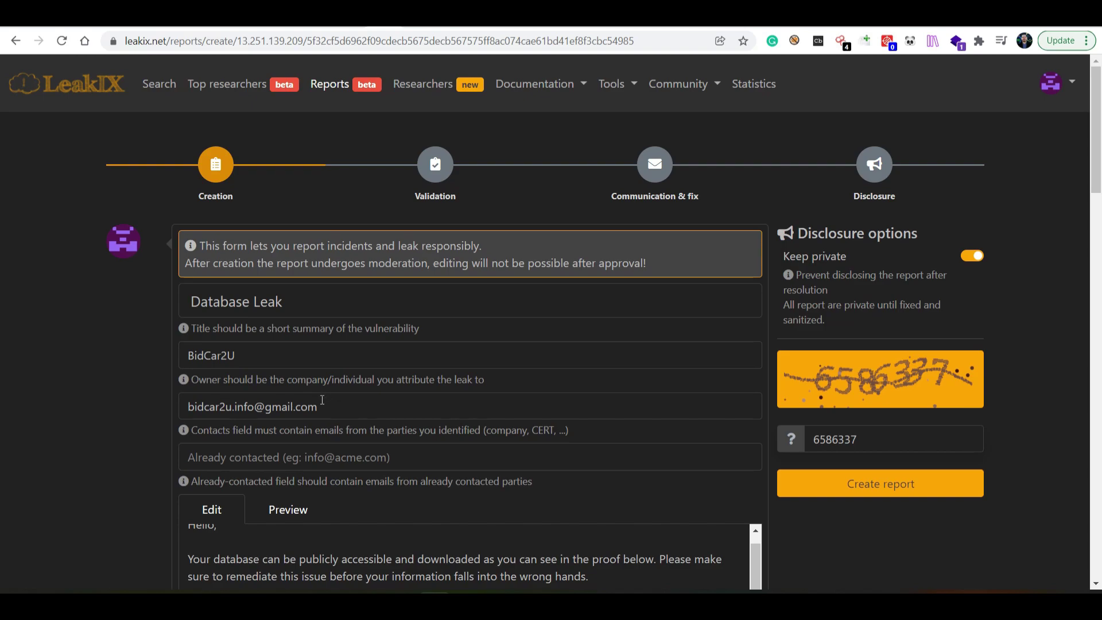
pyautogui.scroll(-1, 206, 412)
pyautogui.scroll(-12, 874, 421)
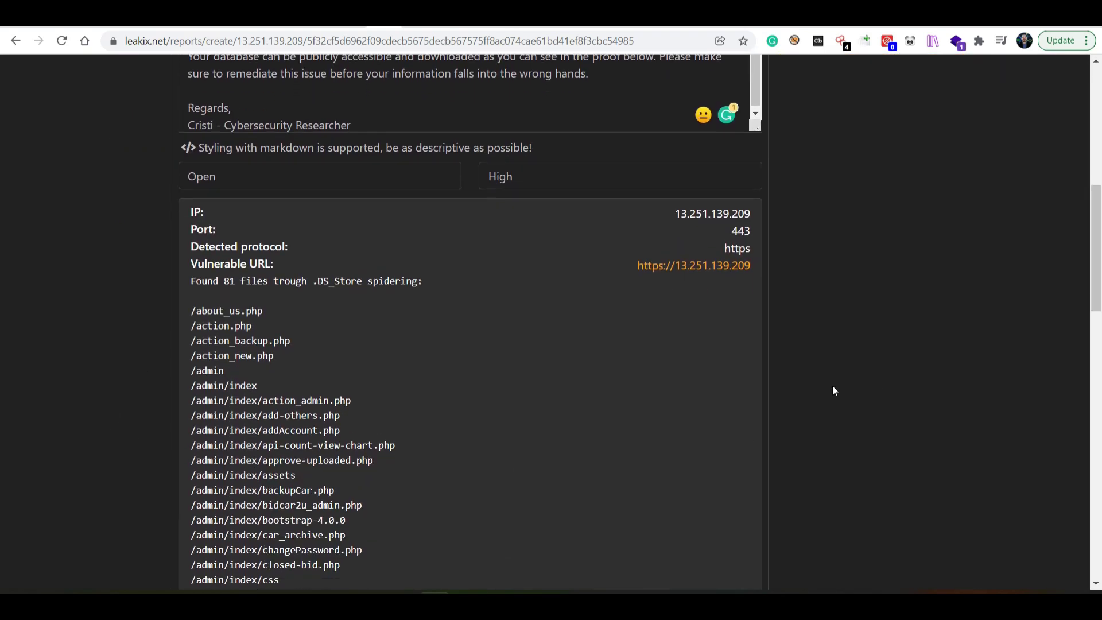
pyautogui.scroll(3, 822, 394)
pyautogui.scroll(10, 818, 390)
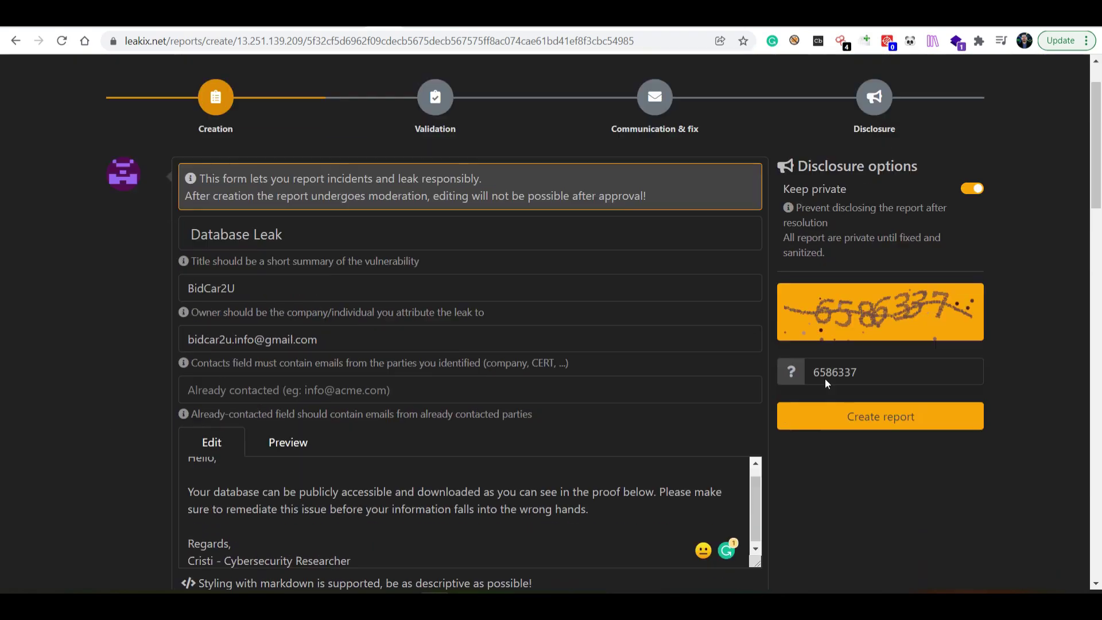
pyautogui.scroll(-3, 825, 378)
pyautogui.click(894, 272)
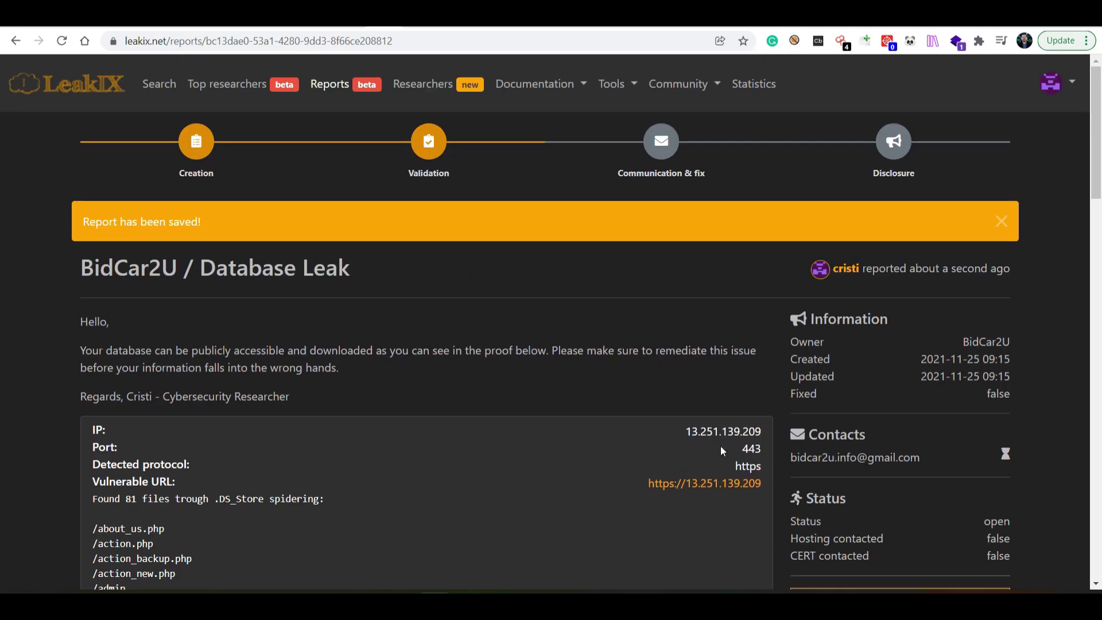
pyautogui.scroll(-3, 857, 331)
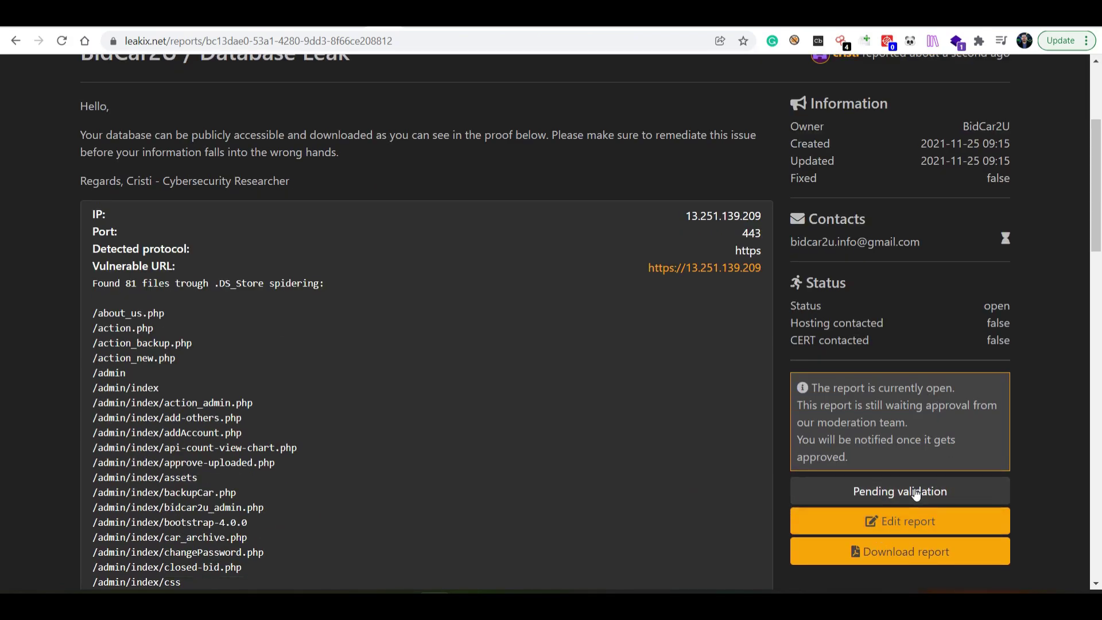
pyautogui.scroll(3, 1028, 375)
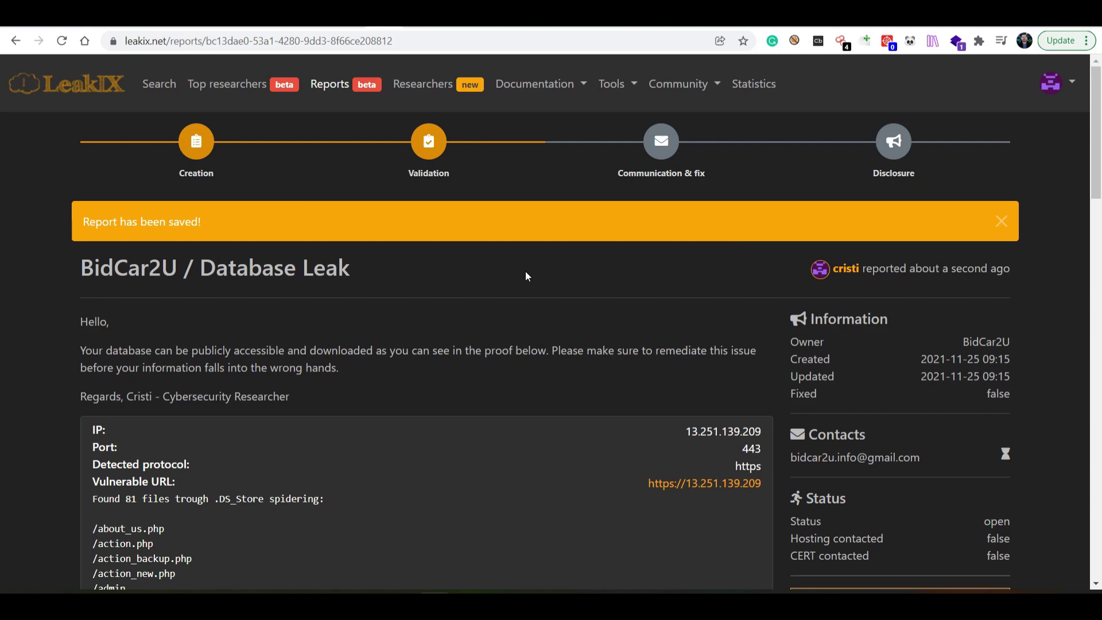
pyautogui.scroll(-4, 693, 311)
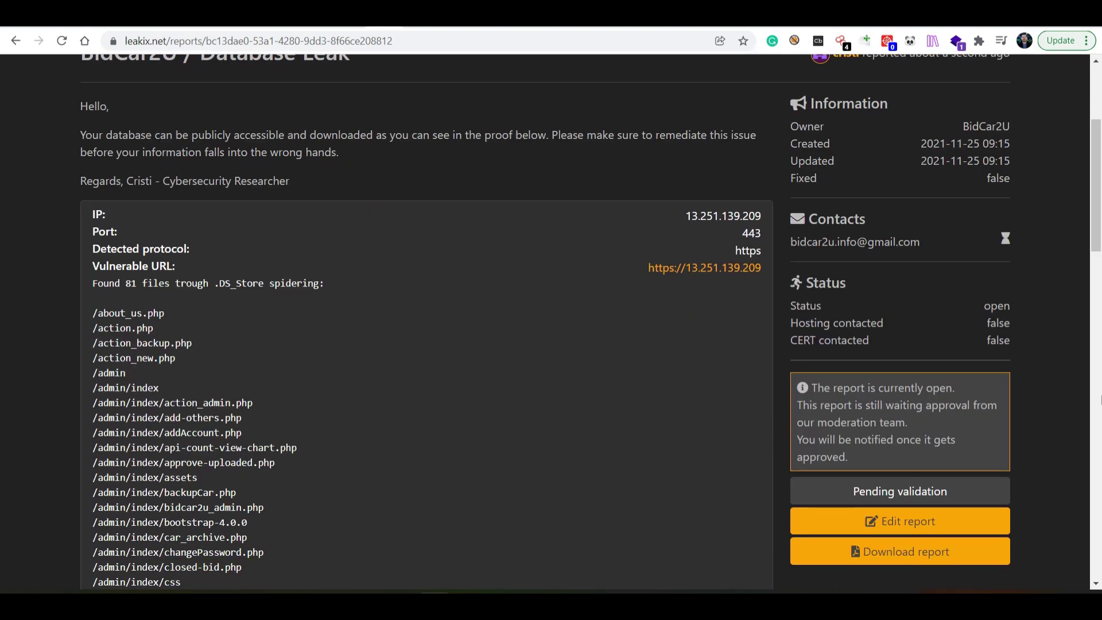
pyautogui.scroll(3, 1052, 435)
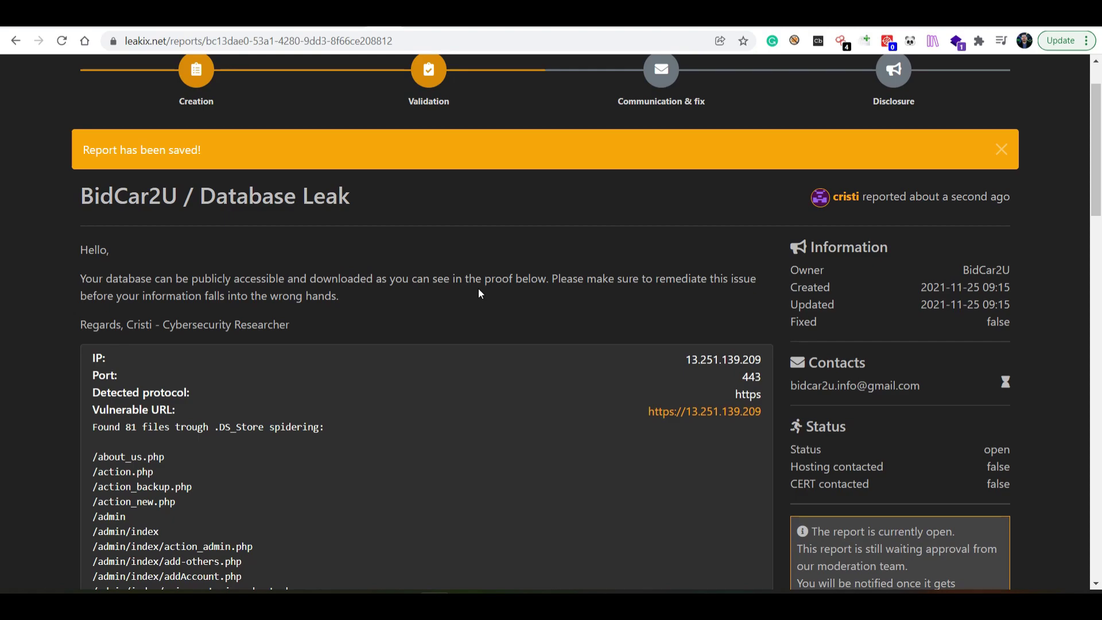
pyautogui.scroll(1, 476, 289)
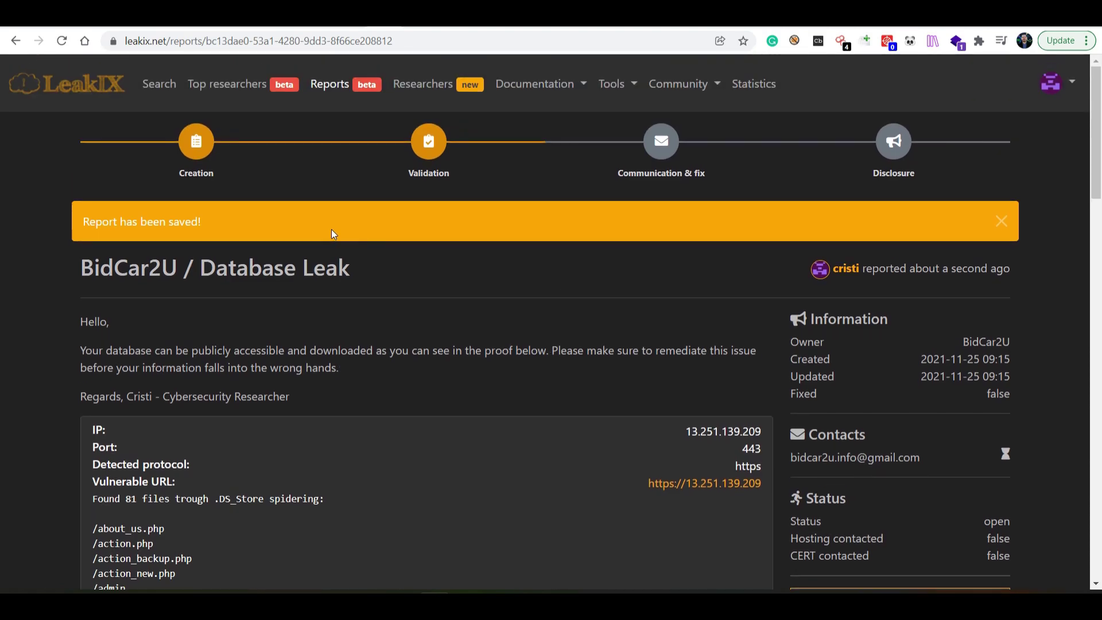